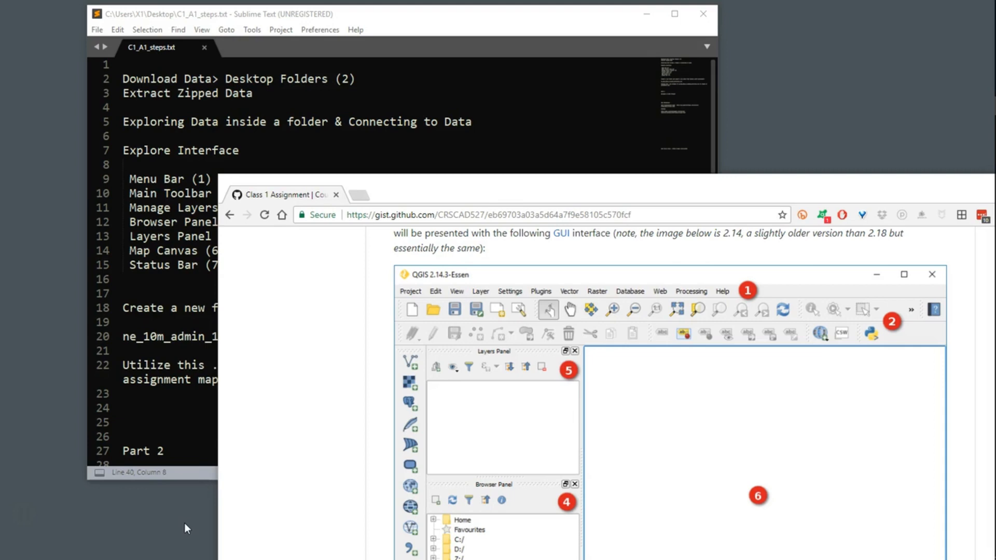
Step: Read through the C1_A1_steps.txt outline in Sublime Text, highlighting the Explore Interface heading and the download and extract lines
{"action": "left_click", "coordinate": [396, 152]}
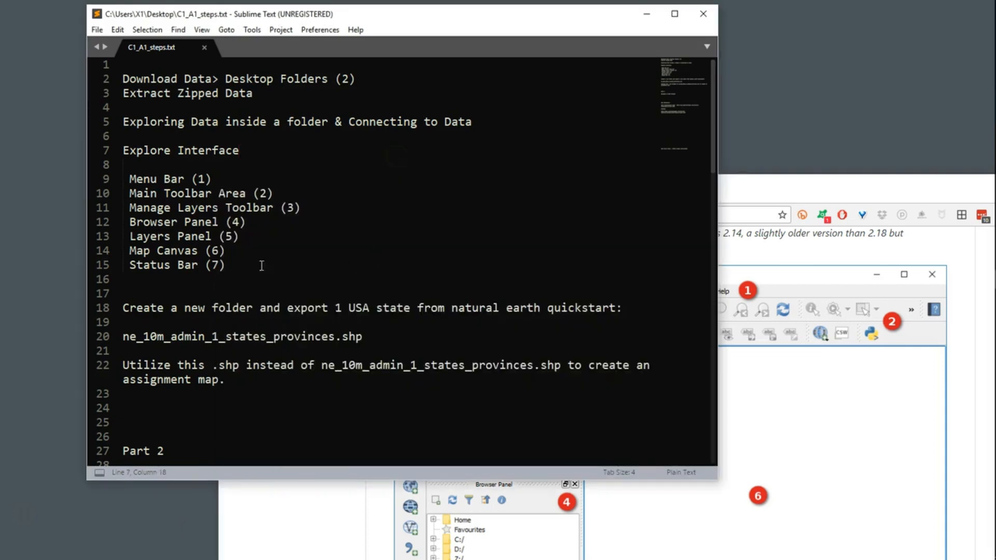
{"action": "left_click_drag", "start_coordinate": [252, 151], "coordinate": [119, 151]}
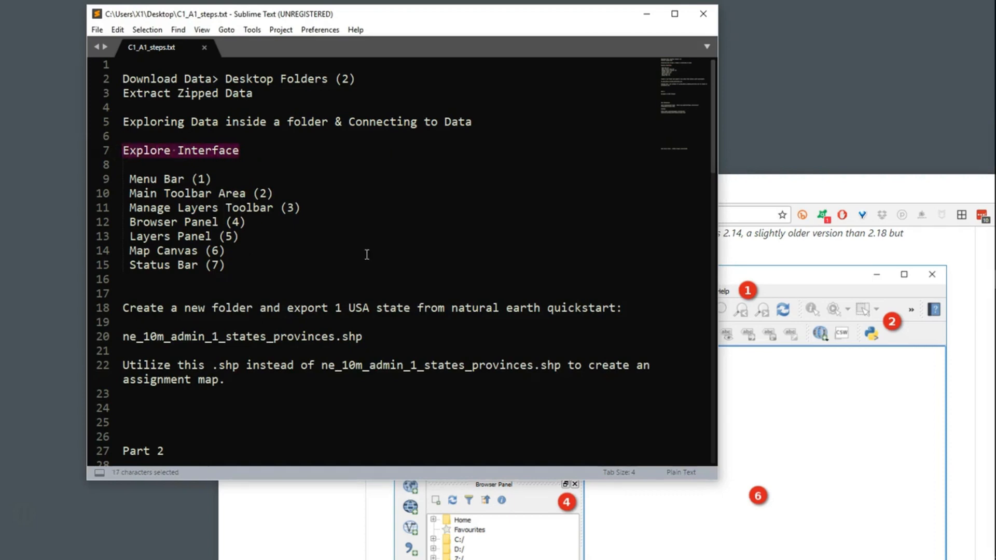
{"action": "scroll", "coordinate": [343, 288], "scroll_direction": "down", "scroll_amount": 1}
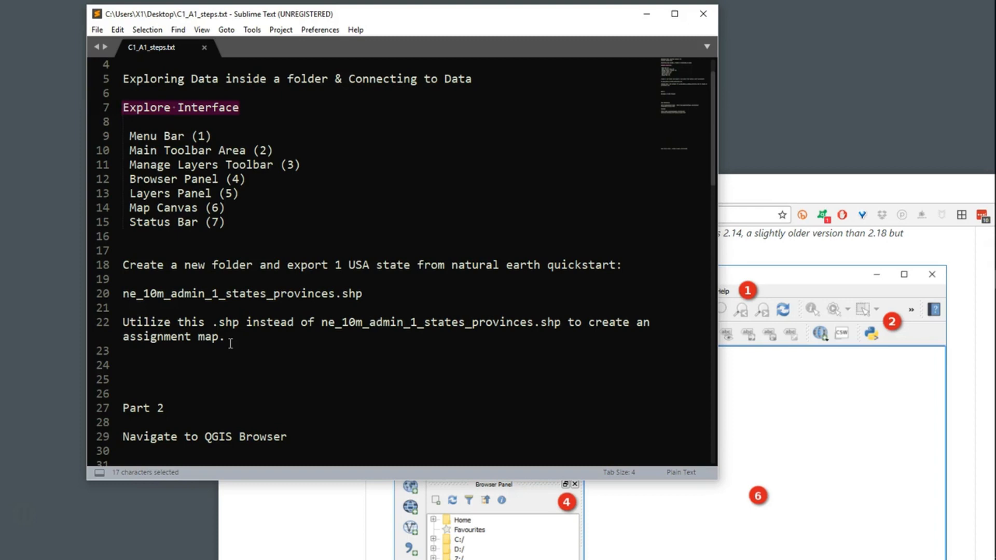
{"action": "scroll", "coordinate": [306, 425], "scroll_direction": "down", "scroll_amount": 1}
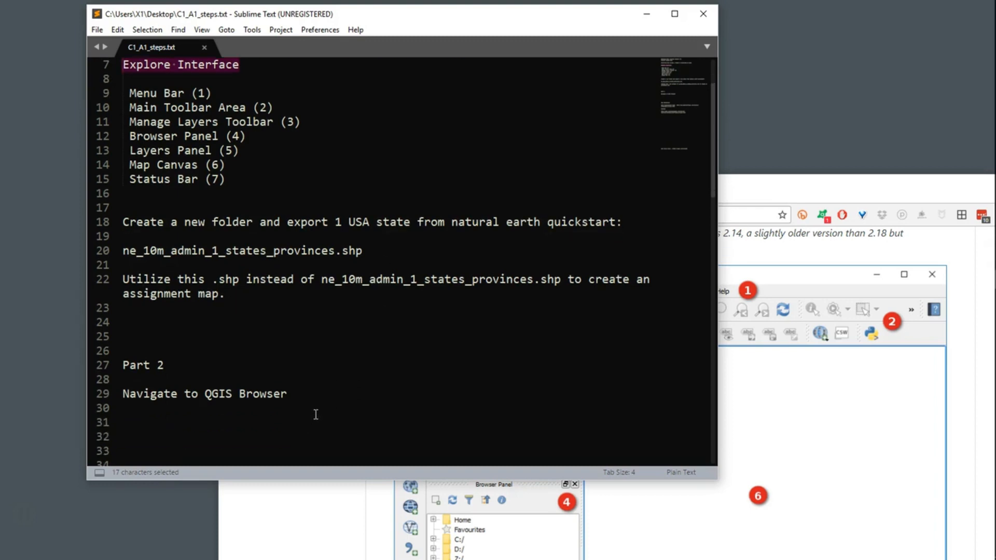
{"action": "scroll", "coordinate": [315, 414], "scroll_direction": "down", "scroll_amount": 1}
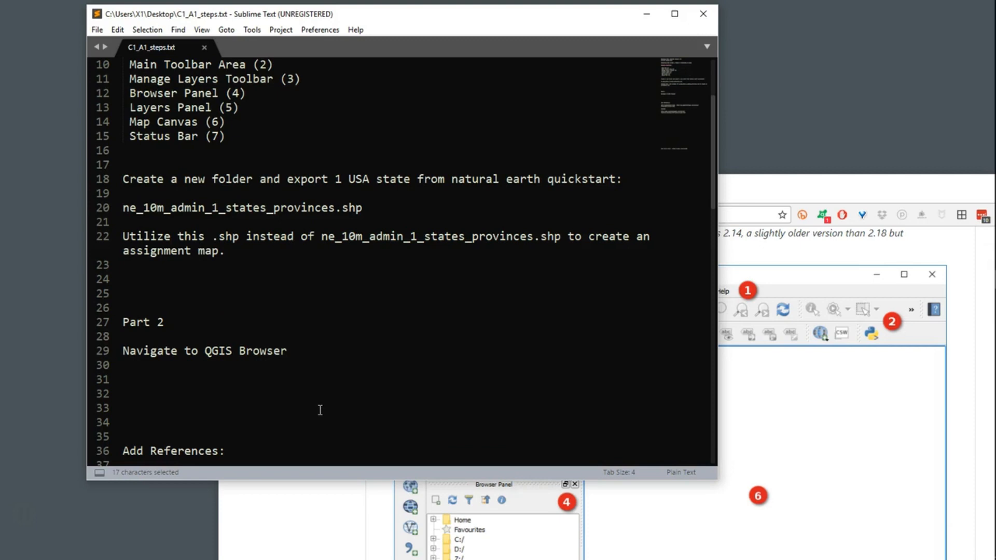
{"action": "scroll", "coordinate": [421, 391], "scroll_direction": "up", "scroll_amount": 3}
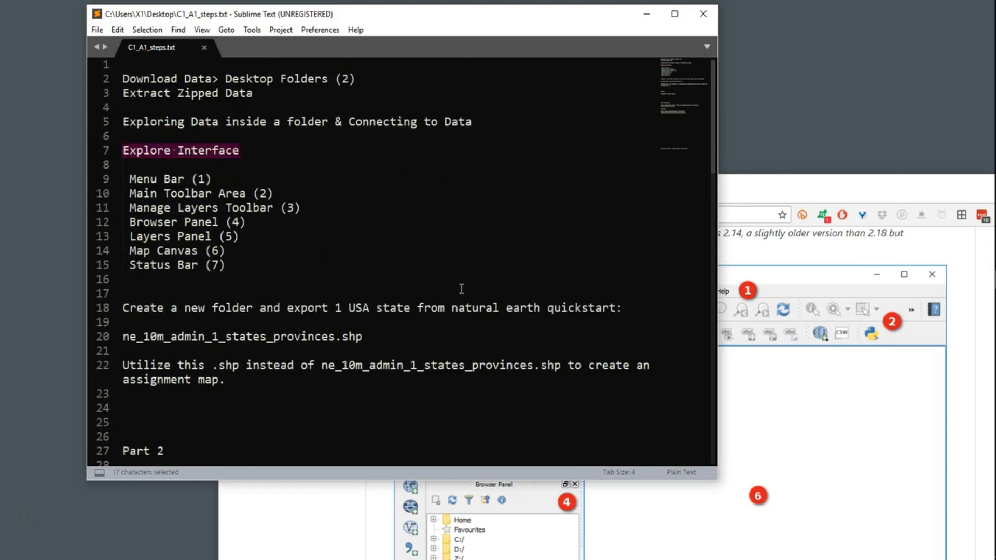
{"action": "left_click_drag", "start_coordinate": [254, 93], "coordinate": [117, 83]}
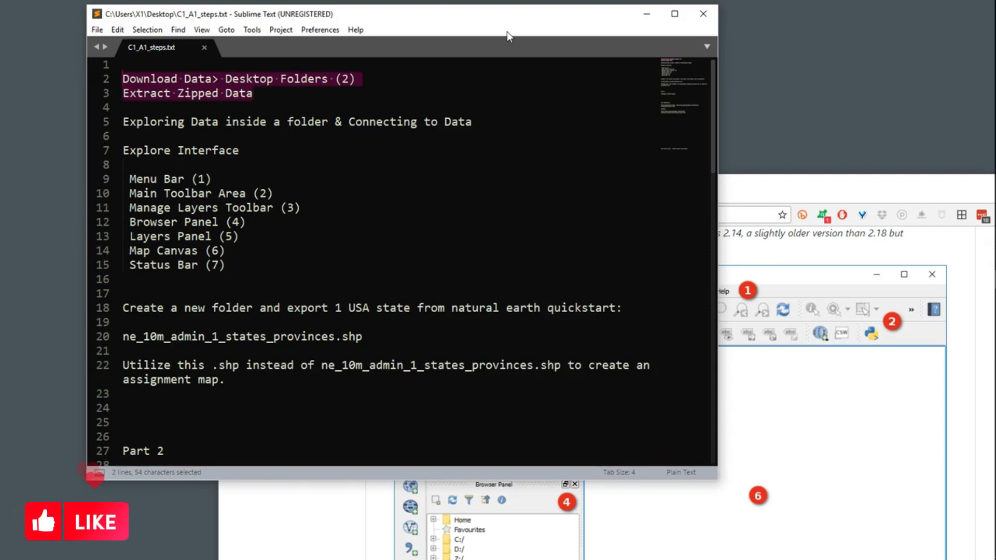
Step: Move the notes and browser windows down to uncover the folders and zip archives on the desktop
{"action": "left_click", "coordinate": [530, 25]}
{"action": "left_click_drag", "start_coordinate": [506, 15], "coordinate": [519, 335]}
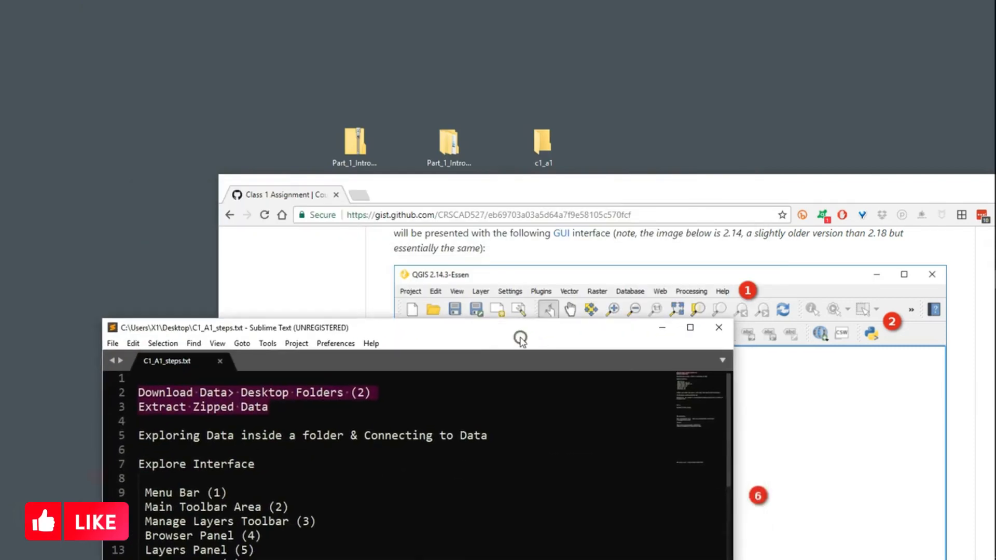
{"action": "left_click_drag", "start_coordinate": [623, 189], "coordinate": [590, 335]}
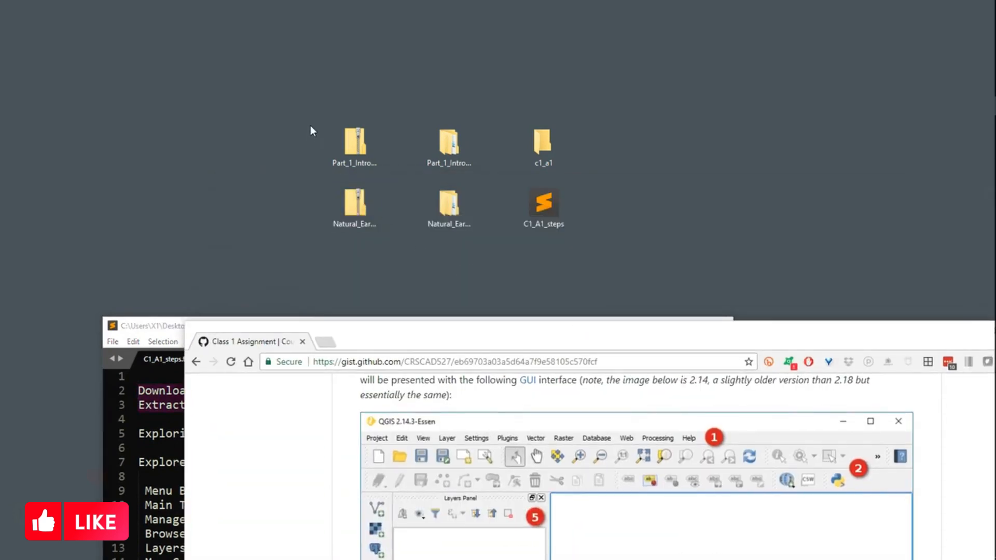
Step: Rearrange the desktop icons so the two zip archives sit apart from the extracted folders, c1_a1 and C1_A1_steps
{"action": "left_click_drag", "start_coordinate": [311, 129], "coordinate": [374, 215]}
{"action": "left_click_drag", "start_coordinate": [355, 148], "coordinate": [260, 130]}
{"action": "left_click_drag", "start_coordinate": [415, 123], "coordinate": [827, 203]}
{"action": "left_click_drag", "start_coordinate": [259, 148], "coordinate": [353, 141]}
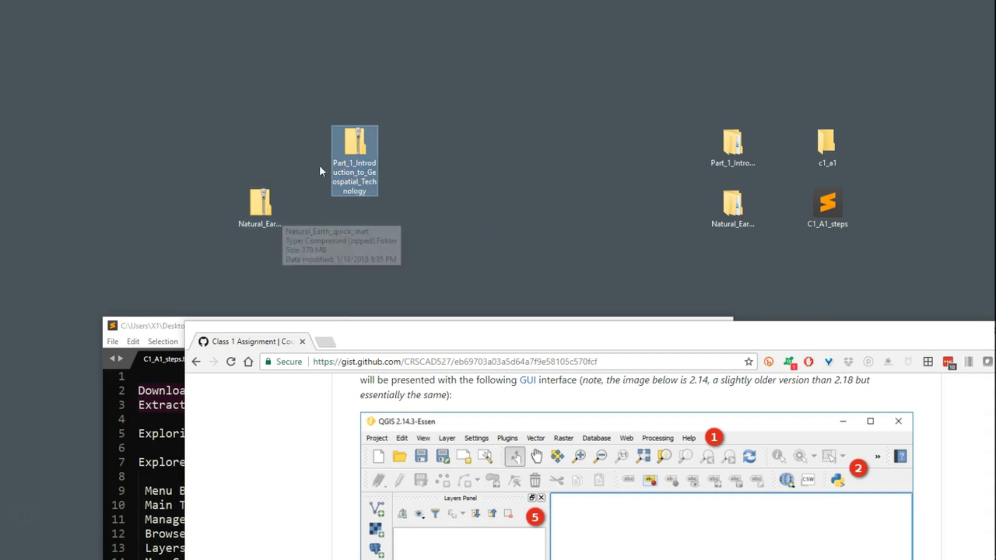
{"action": "left_click_drag", "start_coordinate": [355, 145], "coordinate": [449, 146]}
{"action": "left_click", "coordinate": [260, 200]}
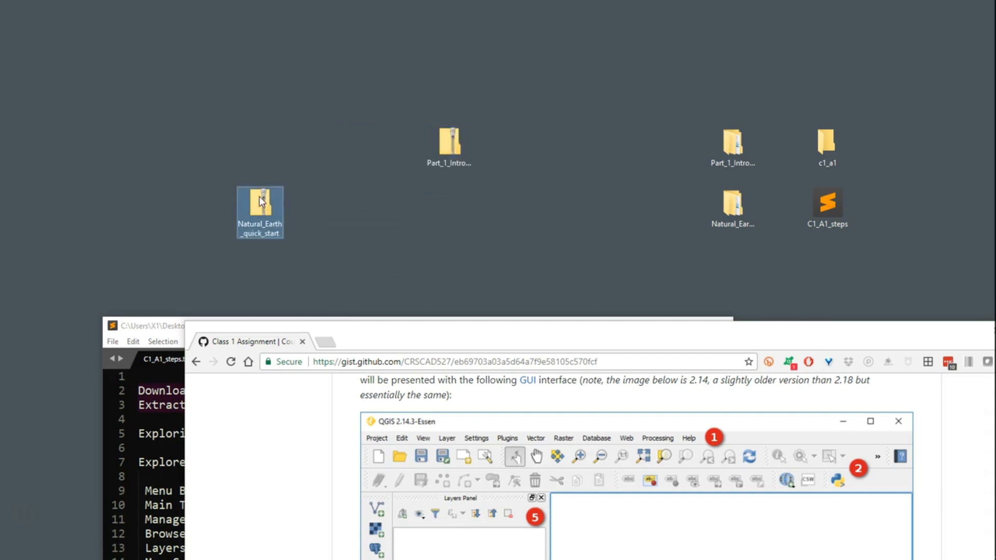
Step: Search for "natural earth" in a new Chrome tab and open the naturalearthdata.com home page
{"action": "left_click_drag", "start_coordinate": [381, 343], "coordinate": [248, 37]}
{"action": "left_click", "coordinate": [196, 35]}
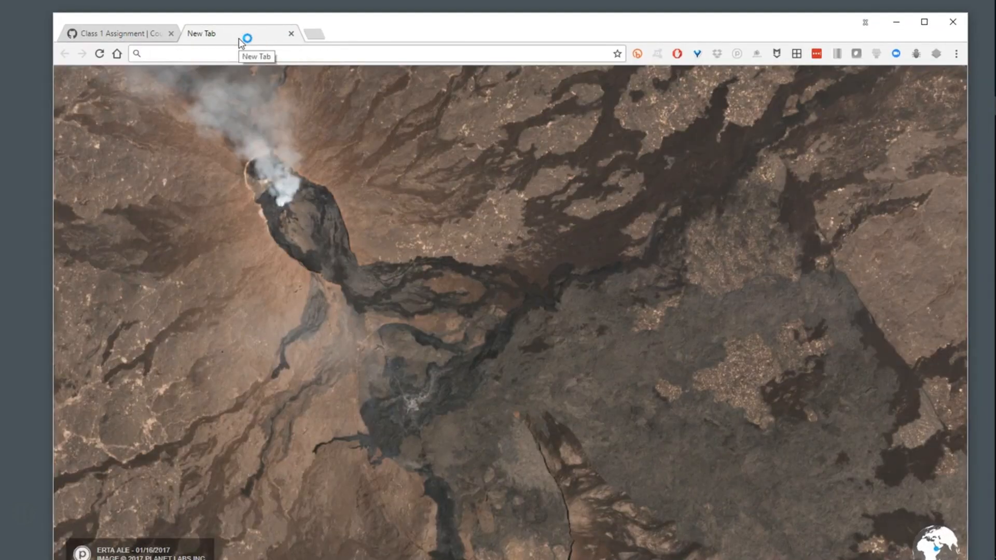
{"action": "type", "text": "natur"}
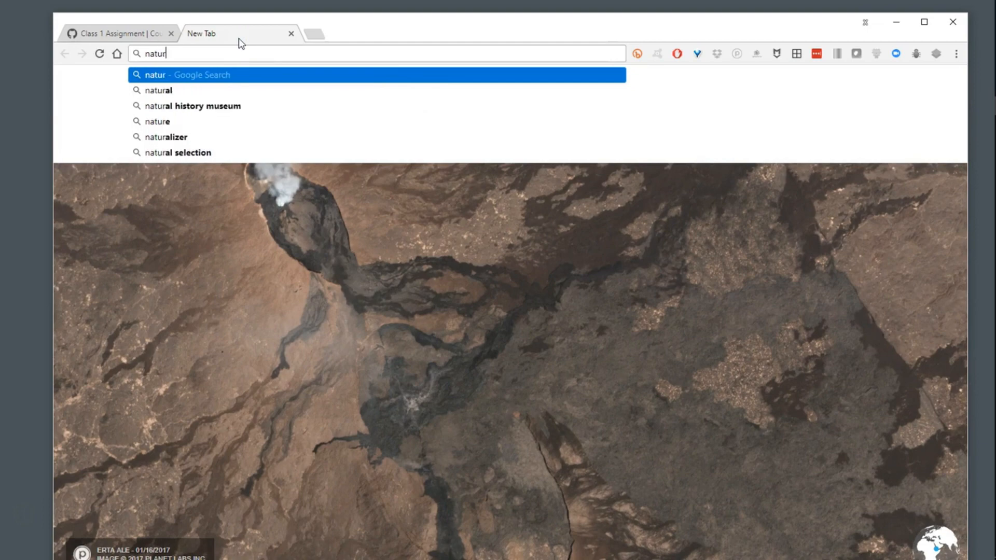
{"action": "type", "text": "al earth"}
{"action": "key", "text": "Return"}
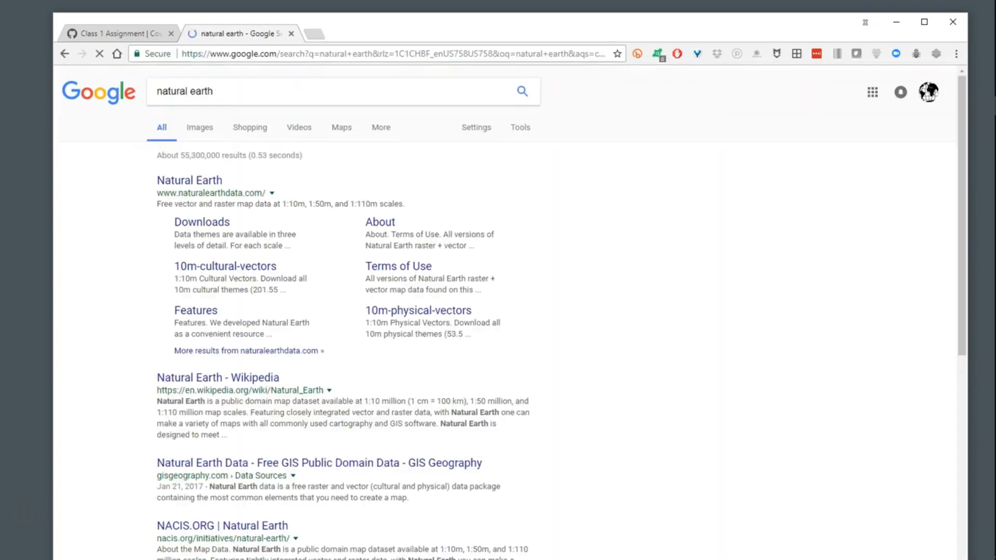
{"action": "left_click", "coordinate": [191, 181]}
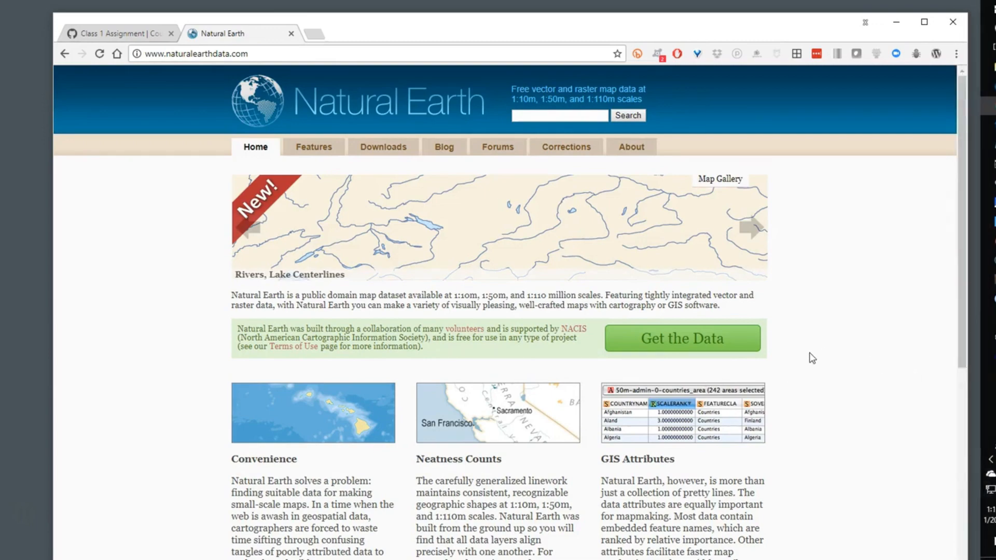
Step: Look over the Natural Earth home page and open its Downloads page
{"action": "scroll", "coordinate": [810, 357], "scroll_direction": "down", "scroll_amount": 2}
{"action": "scroll", "coordinate": [812, 358], "scroll_direction": "down", "scroll_amount": 5}
{"action": "scroll", "coordinate": [812, 358], "scroll_direction": "up", "scroll_amount": 5}
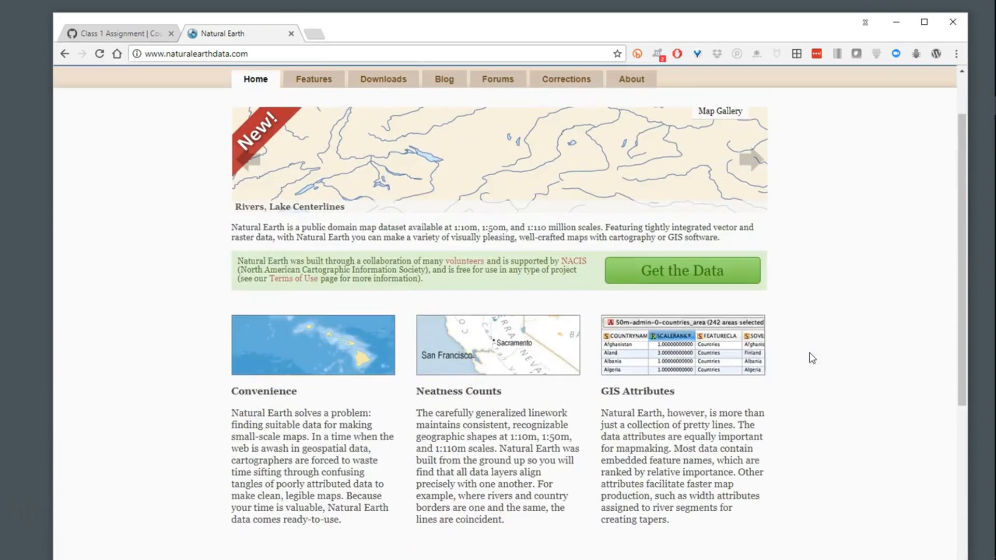
{"action": "scroll", "coordinate": [811, 357], "scroll_direction": "up", "scroll_amount": 1}
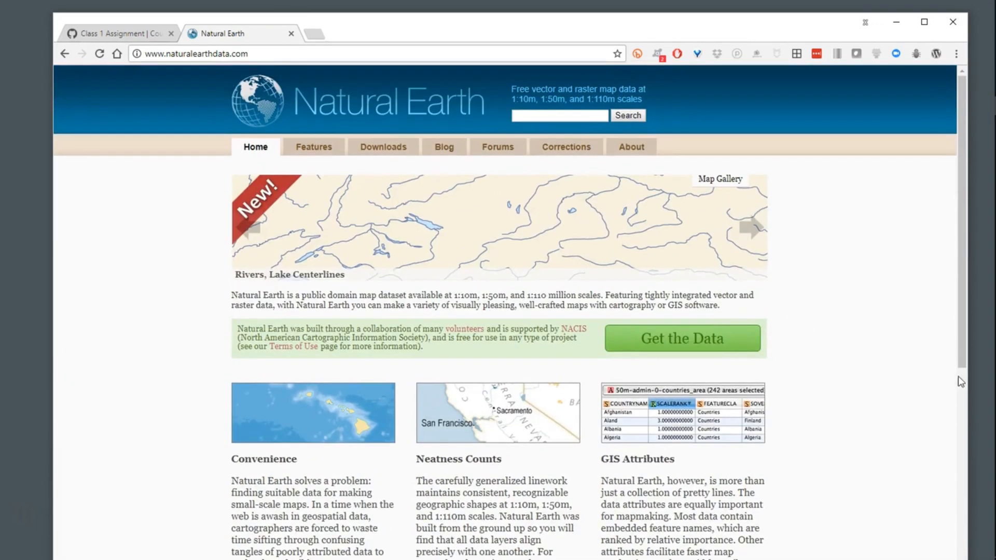
{"action": "left_click", "coordinate": [371, 152]}
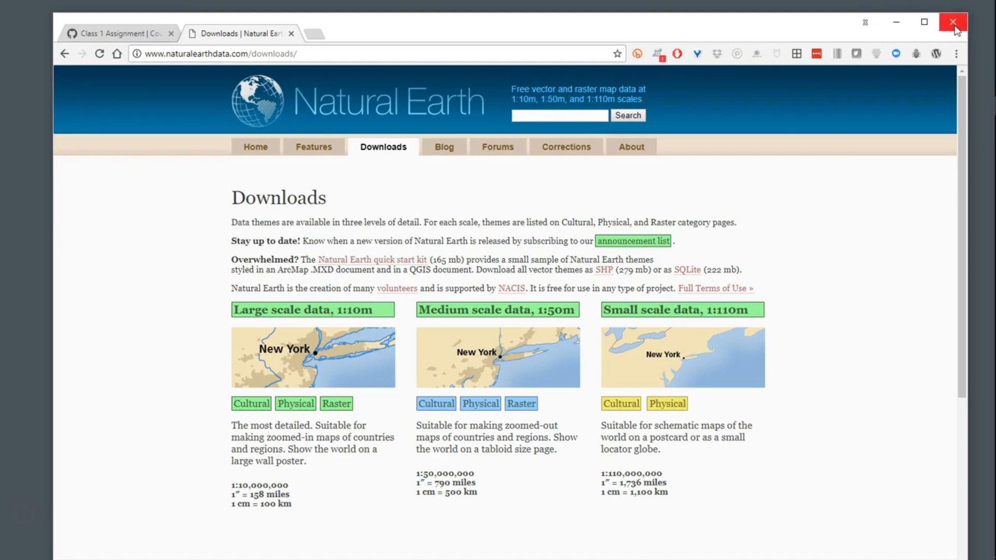
Step: Close the Natural Earth tab and minimize the browser to return to the desktop
{"action": "left_click", "coordinate": [292, 35]}
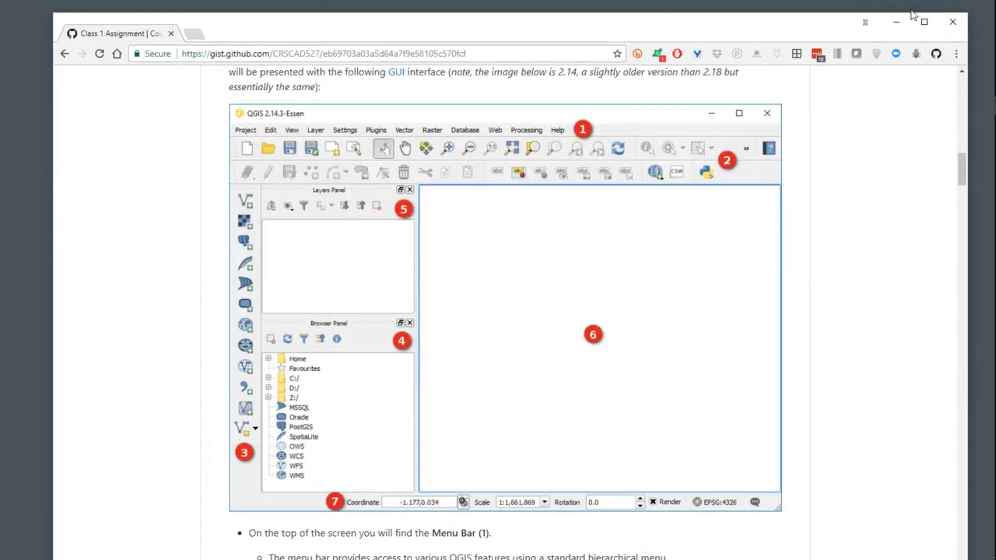
{"action": "left_click_drag", "start_coordinate": [654, 29], "coordinate": [650, 19]}
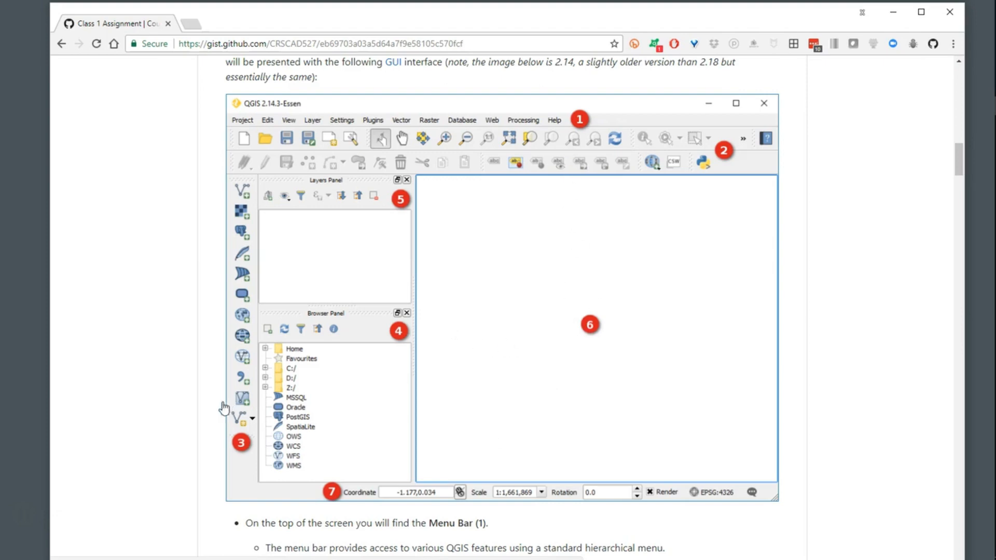
{"action": "left_click", "coordinate": [893, 13]}
Step: Place the Natural_Earth_quick_start zip beside the Part_1 zip and look at the extraction commands available for it
{"action": "left_click_drag", "start_coordinate": [260, 200], "coordinate": [354, 153]}
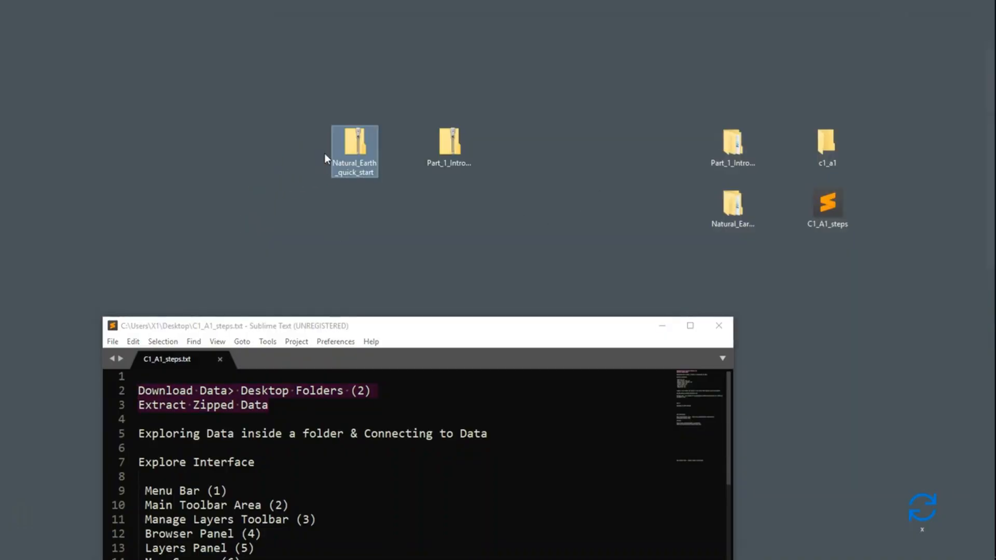
{"action": "right_click", "coordinate": [352, 145]}
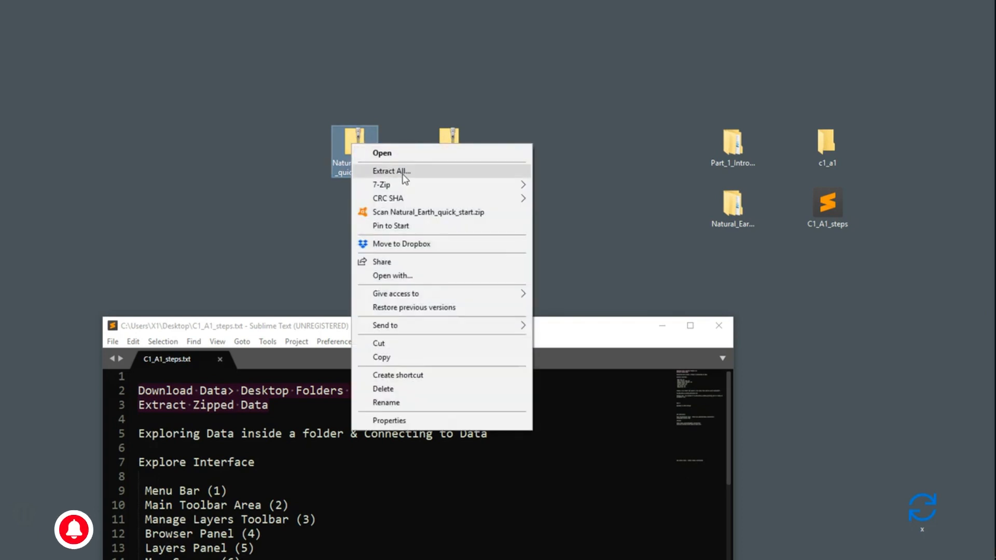
{"action": "mouse_move", "coordinate": [397, 188]}
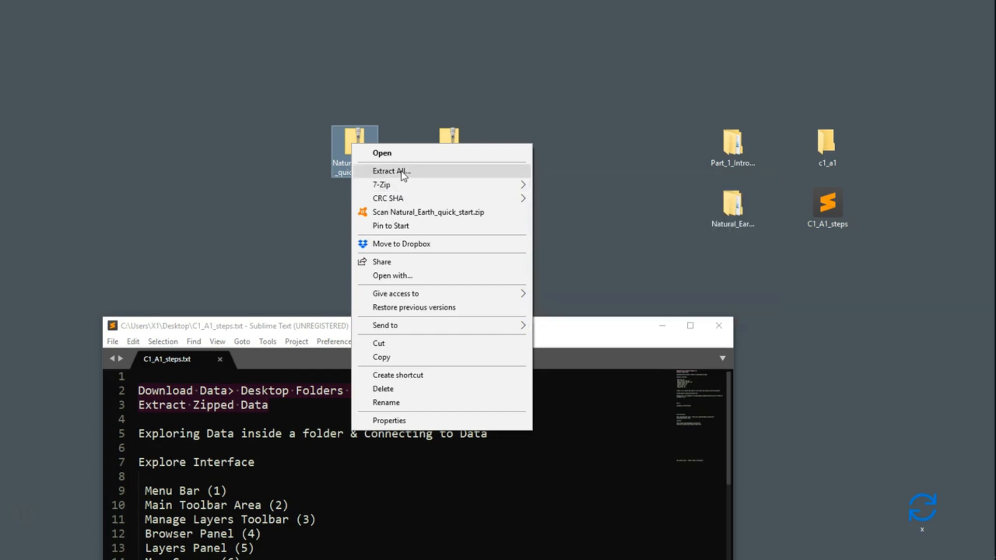
{"action": "left_click", "coordinate": [610, 219]}
Step: Move the extracted Part_1 and Natural Earth folders closer to the zip archives, one above the other
{"action": "left_click_drag", "start_coordinate": [734, 137], "coordinate": [592, 144]}
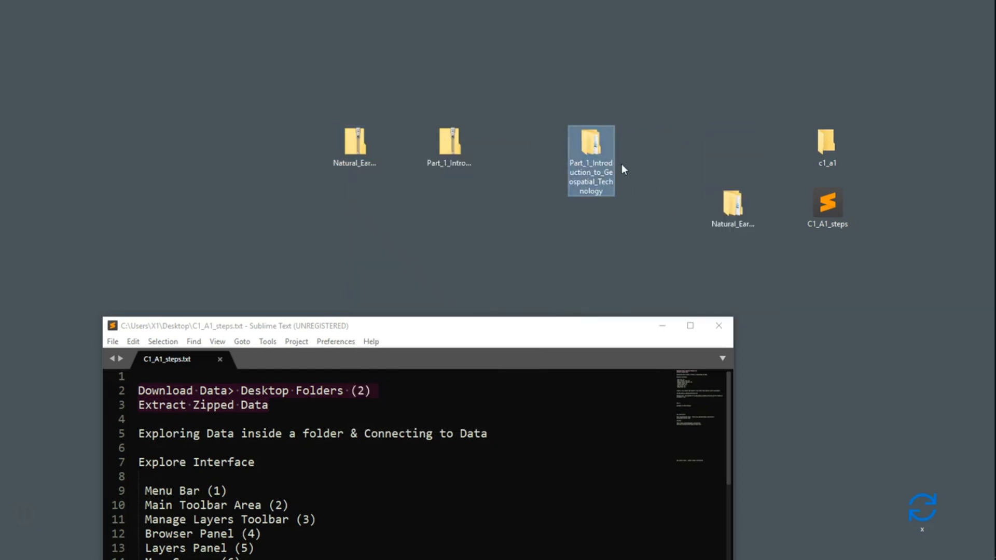
{"action": "left_click_drag", "start_coordinate": [736, 206], "coordinate": [596, 205]}
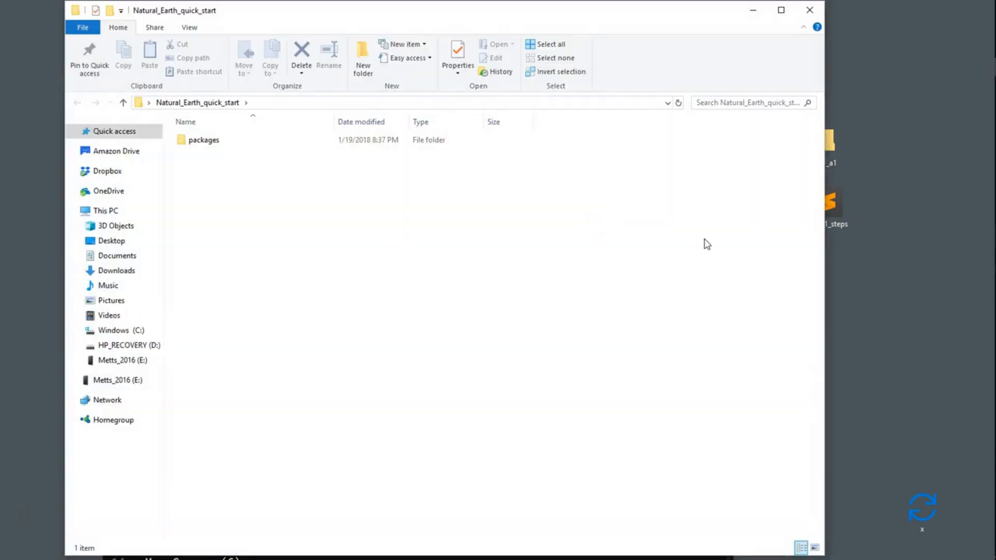
Step: Browse the extracted Natural Earth folder down to packages > Natural_Earth_quick_start, examine its data folders and project files, and close it
{"action": "double_click", "coordinate": [206, 145]}
{"action": "double_click", "coordinate": [253, 149]}
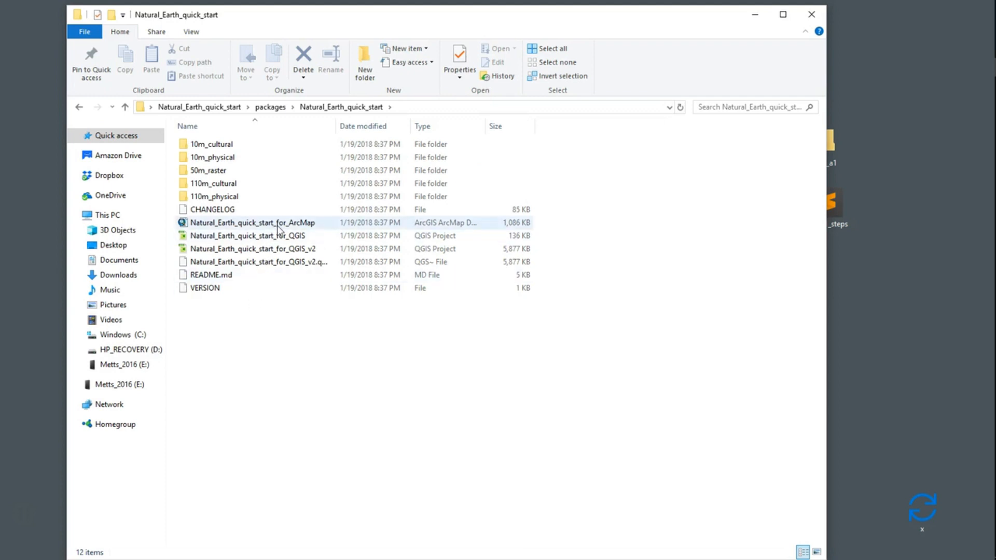
{"action": "left_click", "coordinate": [240, 226]}
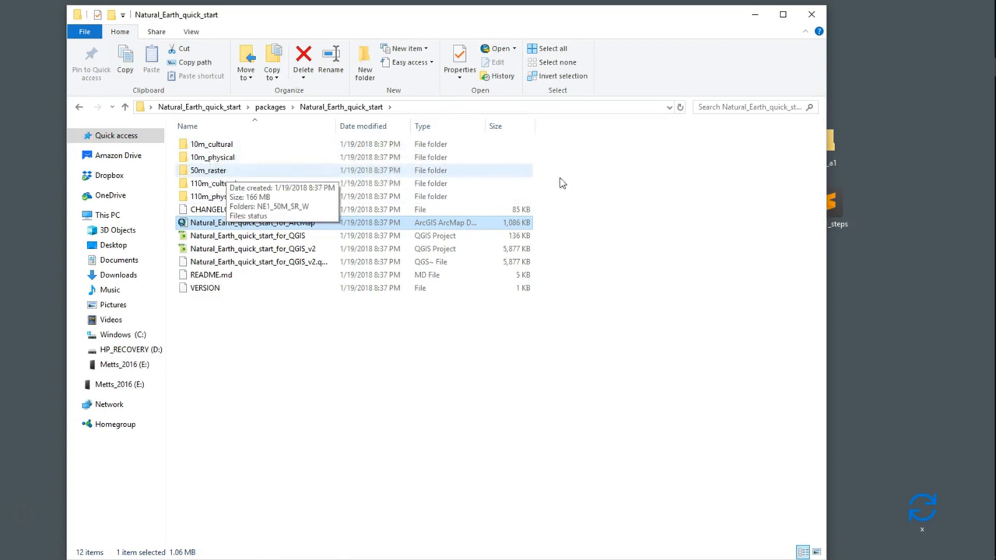
{"action": "left_click", "coordinate": [811, 14]}
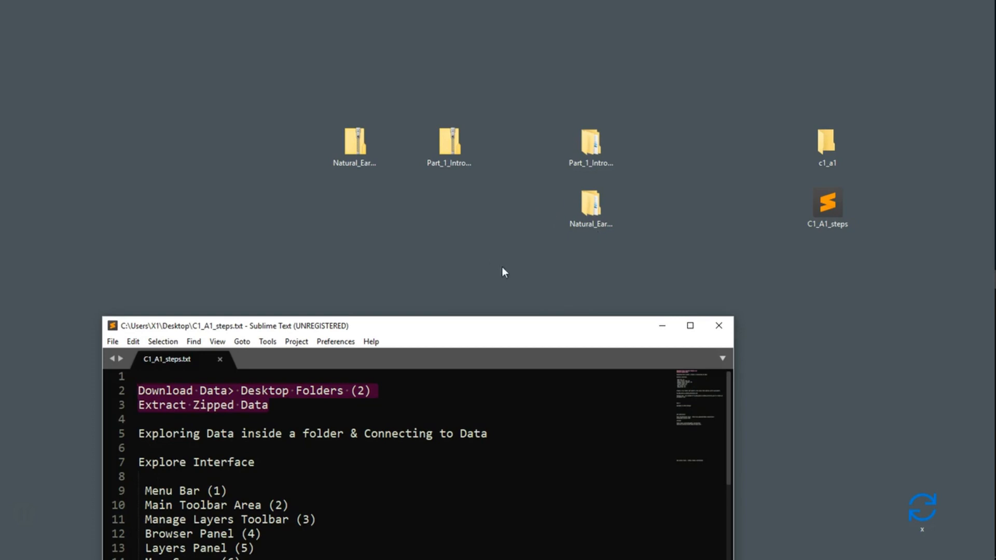
Step: Check the contents of the extracted Part_1_Introduction_to_Geospatial_Technology folder and return to the desktop
{"action": "left_click_drag", "start_coordinate": [483, 326], "coordinate": [507, 291]}
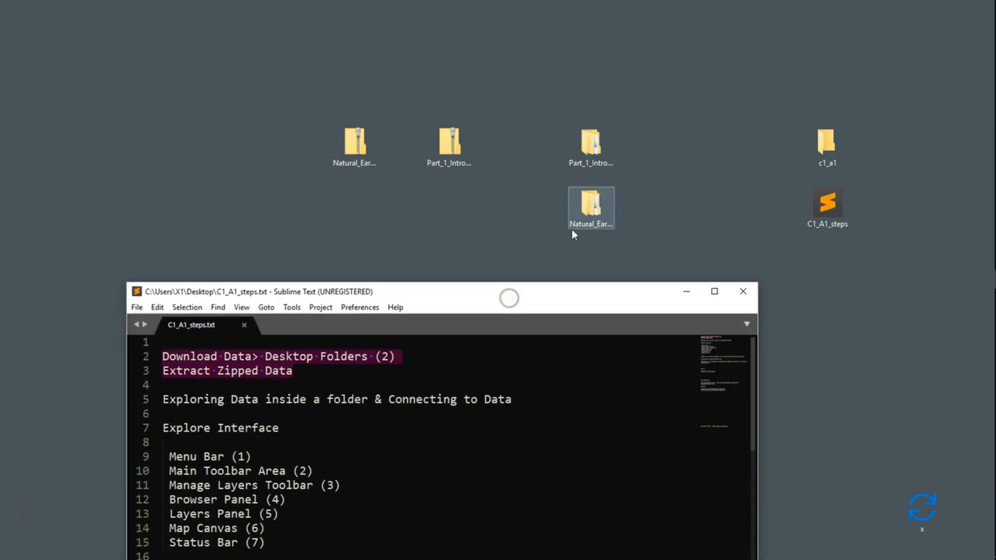
{"action": "double_click", "coordinate": [597, 150]}
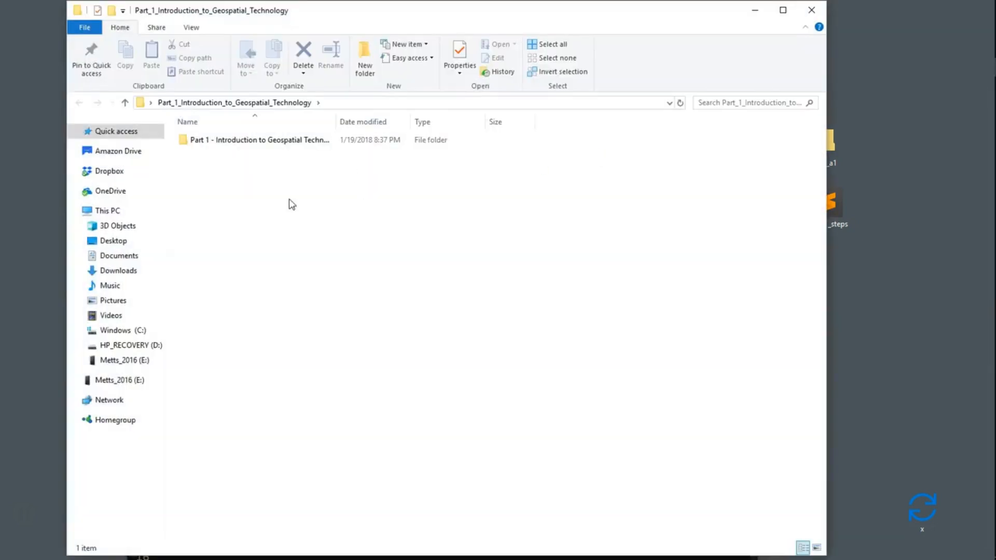
{"action": "left_click", "coordinate": [811, 10]}
{"action": "left_click_drag", "start_coordinate": [601, 213], "coordinate": [602, 229]}
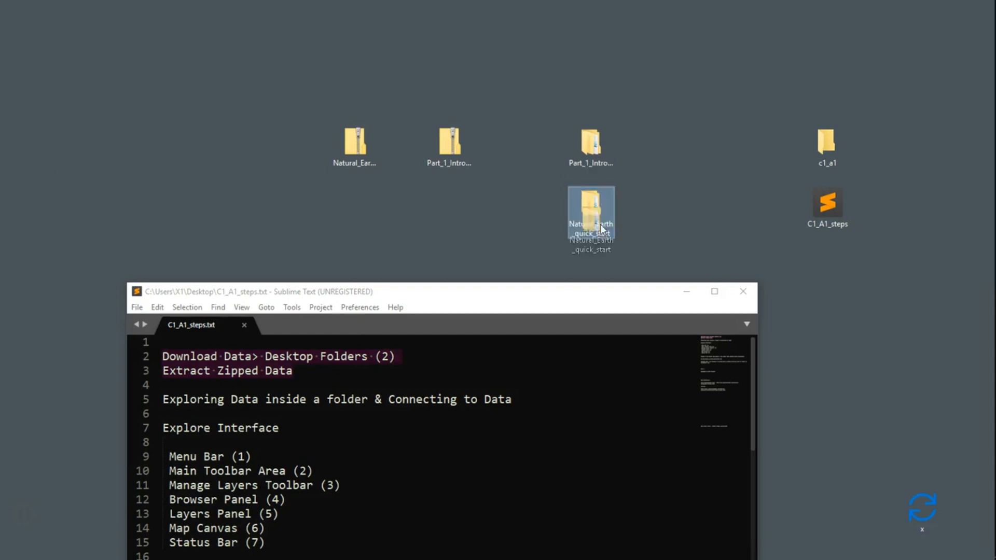
{"action": "left_click", "coordinate": [691, 230]}
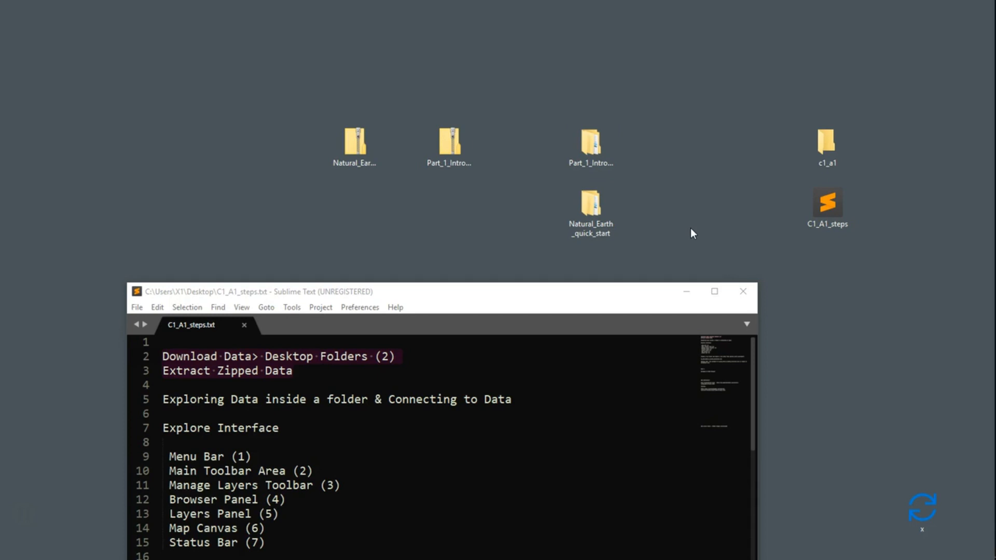
Step: Search Windows for "qgis" and launch QGIS Browser 2.18.15
{"action": "left_click", "coordinate": [976, 28]}
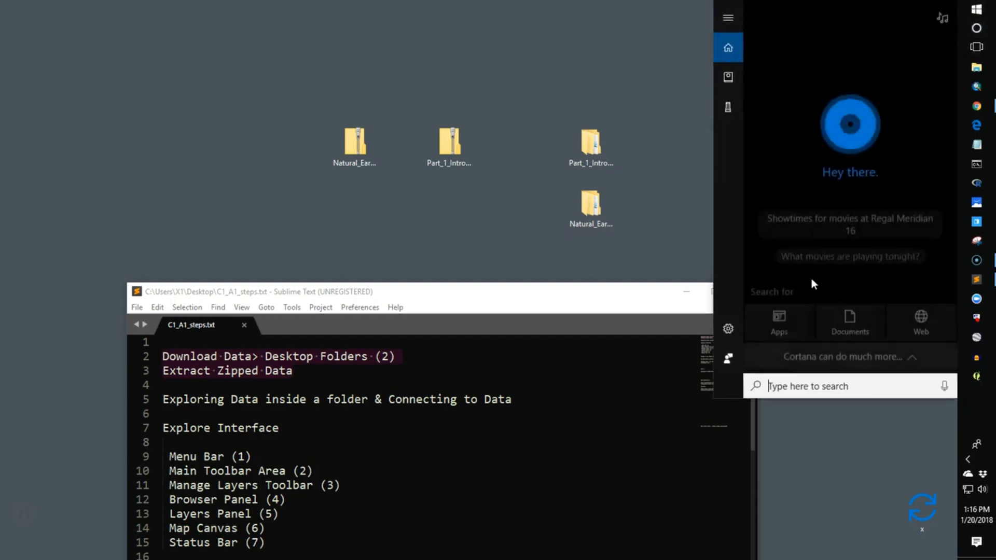
{"action": "type", "text": "qgis"}
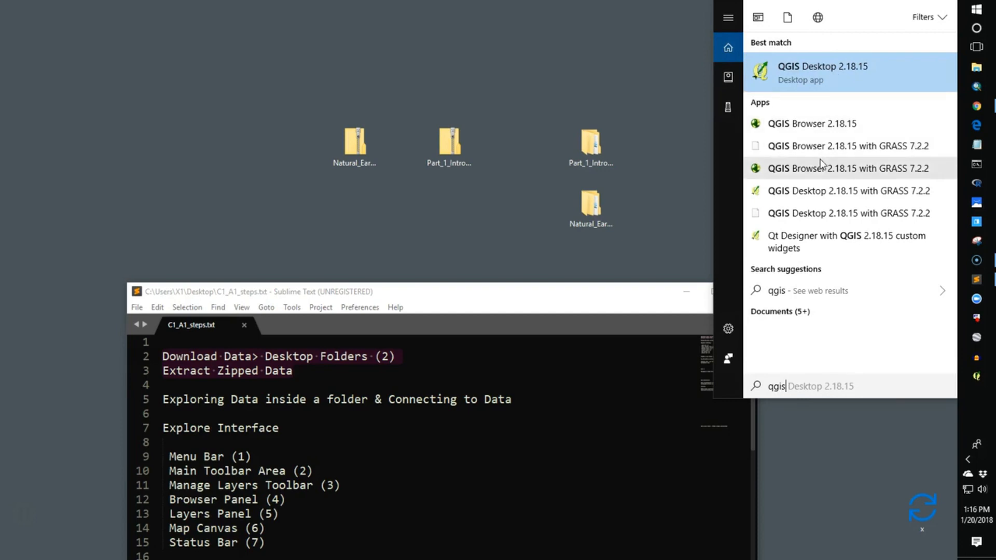
{"action": "left_click", "coordinate": [806, 126]}
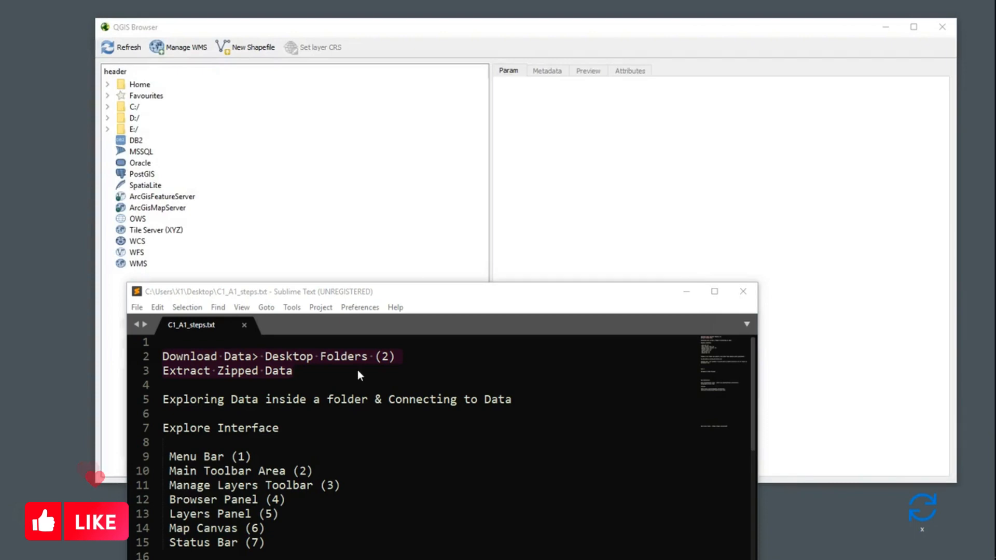
Step: Move the C1_A1_steps.txt notes window lower on the desktop and bring QGIS Browser in front of it
{"action": "left_click", "coordinate": [418, 301]}
{"action": "left_click_drag", "start_coordinate": [418, 301], "coordinate": [426, 425]}
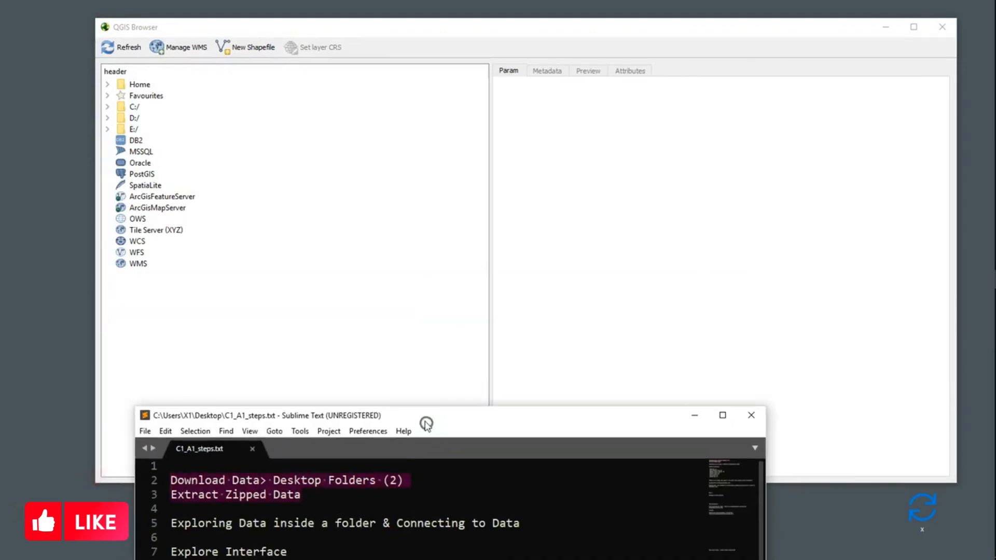
{"action": "left_click", "coordinate": [191, 304]}
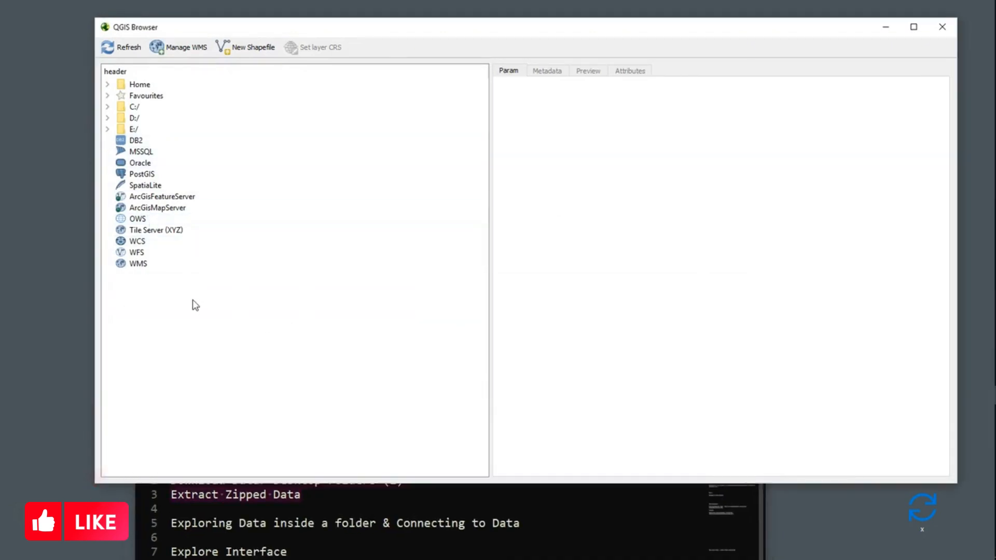
Step: Browse the C: drive in the data tree down to Users > X1 > Desktop and list the Desktop's contents
{"action": "left_click", "coordinate": [134, 109]}
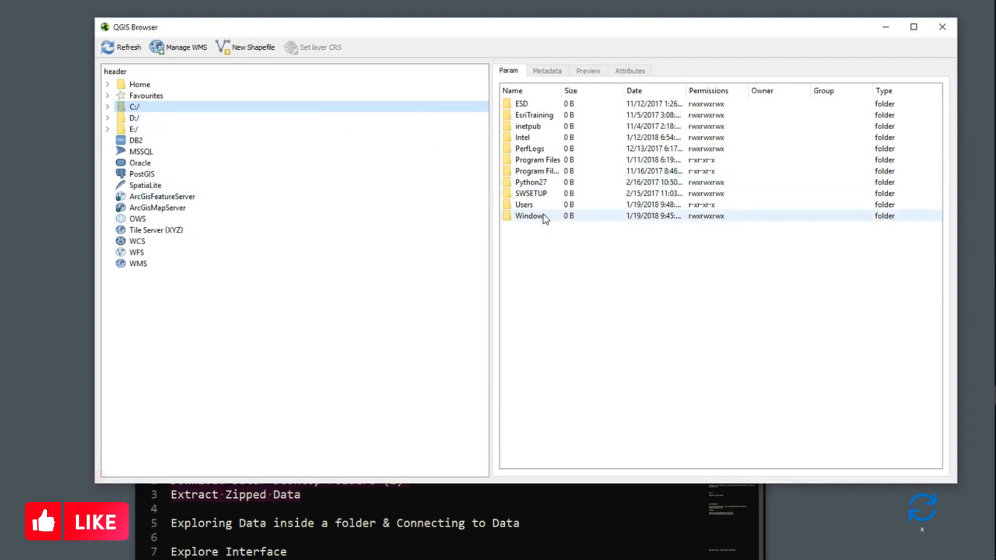
{"action": "left_click", "coordinate": [524, 206]}
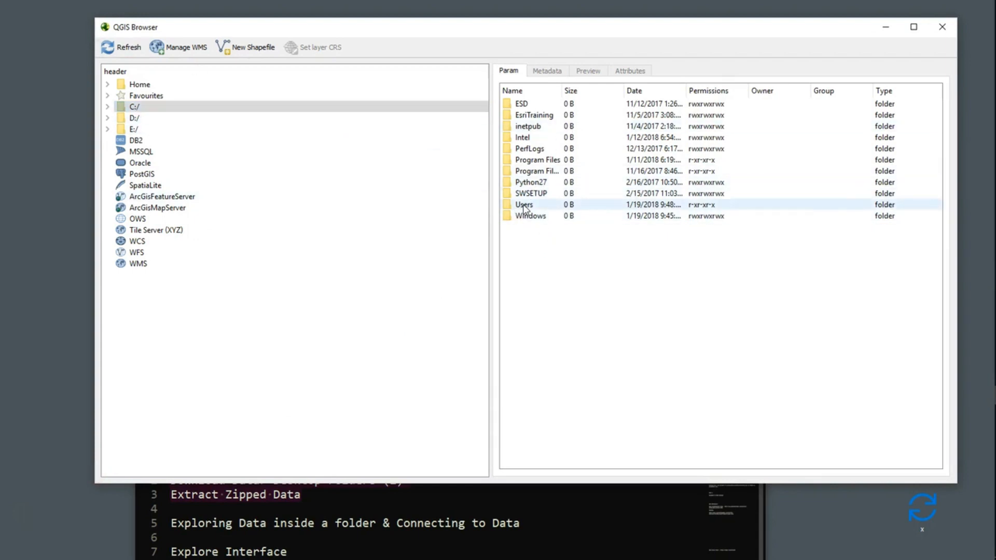
{"action": "left_click", "coordinate": [108, 106]}
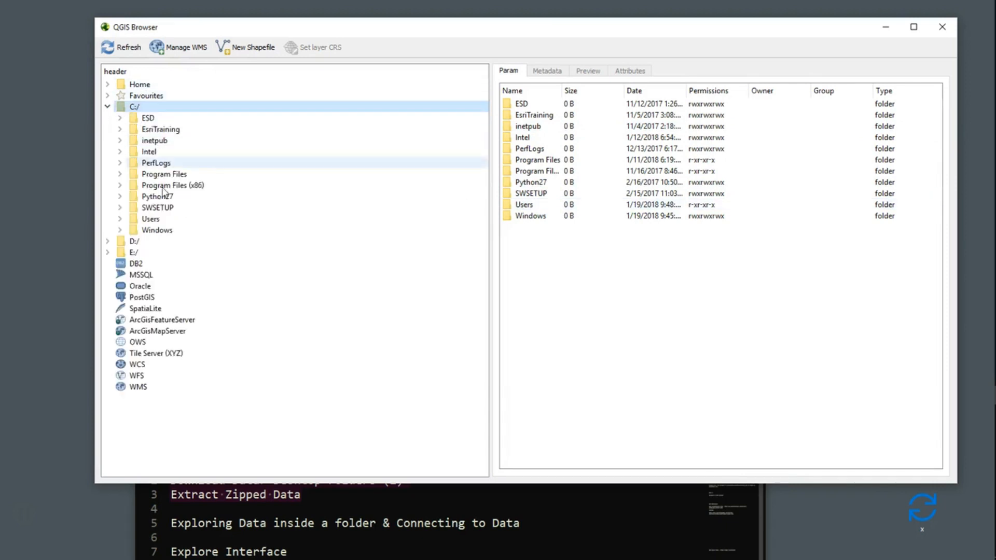
{"action": "left_click", "coordinate": [120, 219]}
{"action": "double_click", "coordinate": [180, 343]}
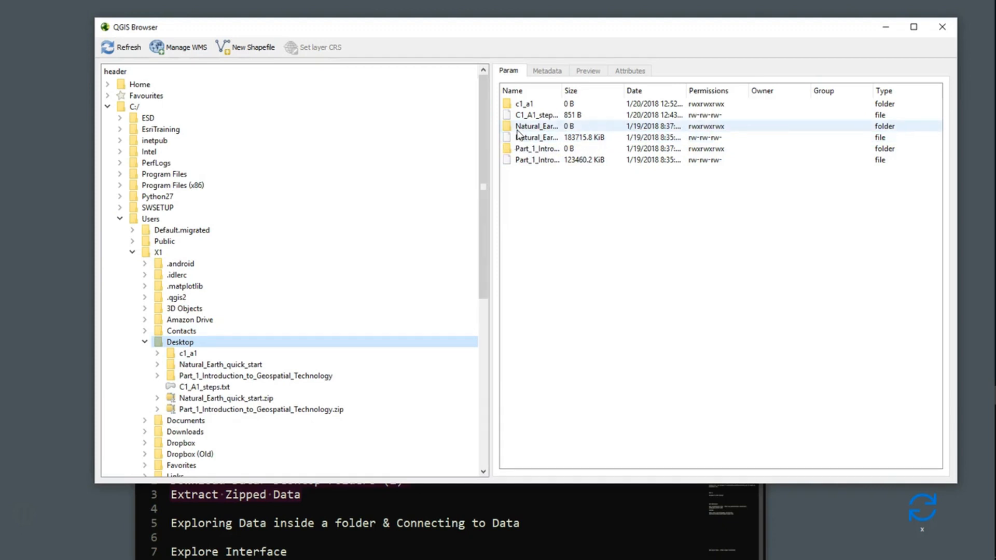
Step: Expand Natural_Earth_quick_start > packages > Natural_Earth_quick_start > 10m_cultural on the Desktop and look through its shapefiles
{"action": "left_click", "coordinate": [526, 130]}
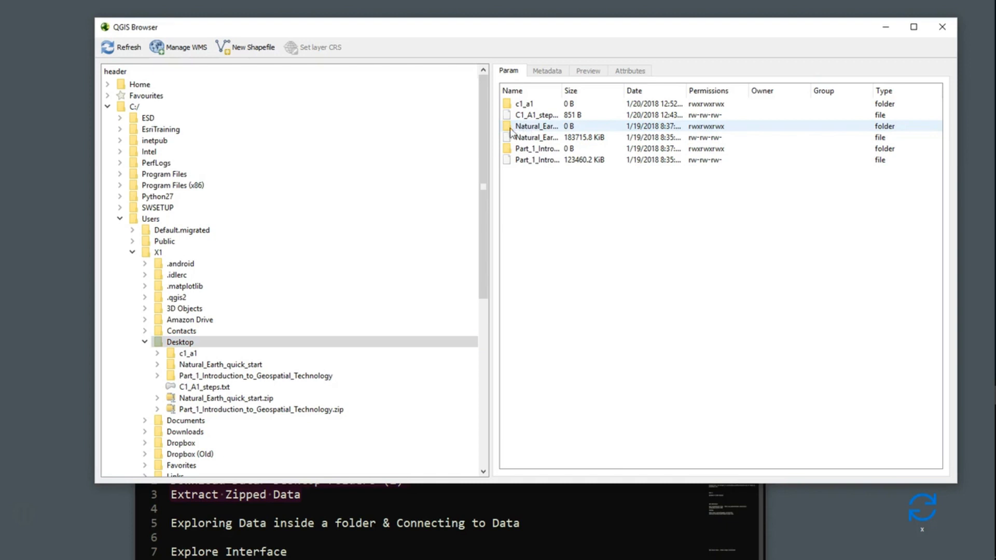
{"action": "left_click", "coordinate": [157, 365]}
{"action": "left_click", "coordinate": [170, 375]}
{"action": "left_click", "coordinate": [182, 387]}
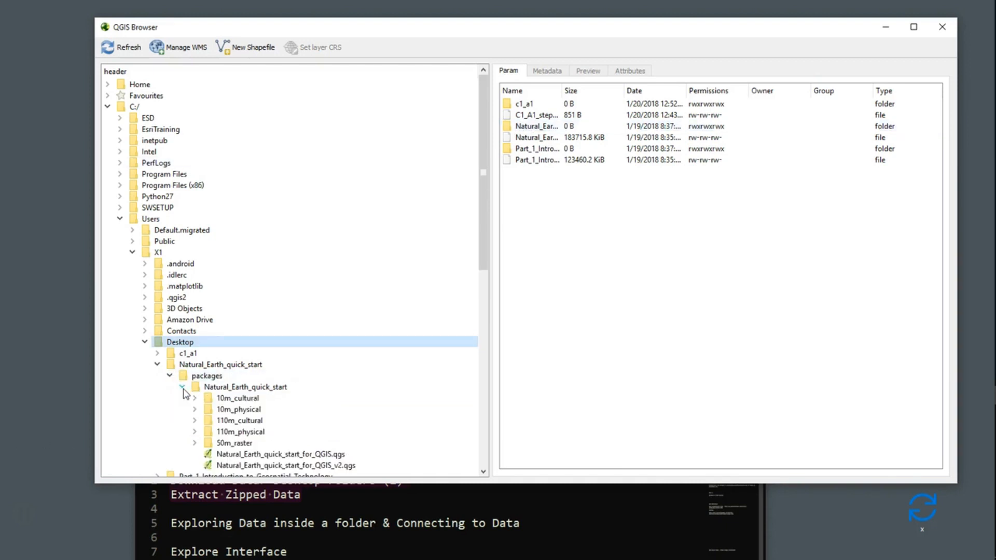
{"action": "scroll", "coordinate": [478, 229], "scroll_direction": "down", "scroll_amount": 4}
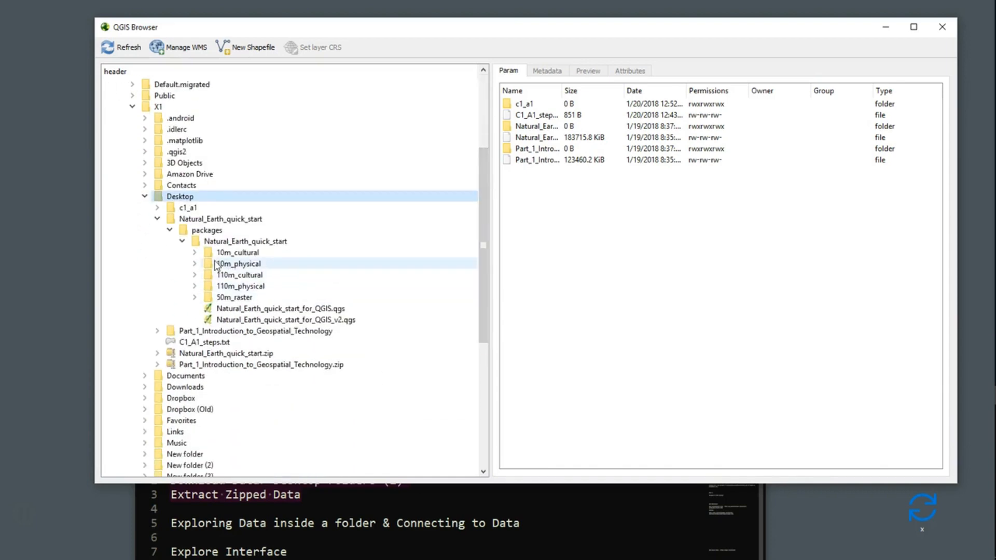
{"action": "left_click", "coordinate": [195, 253]}
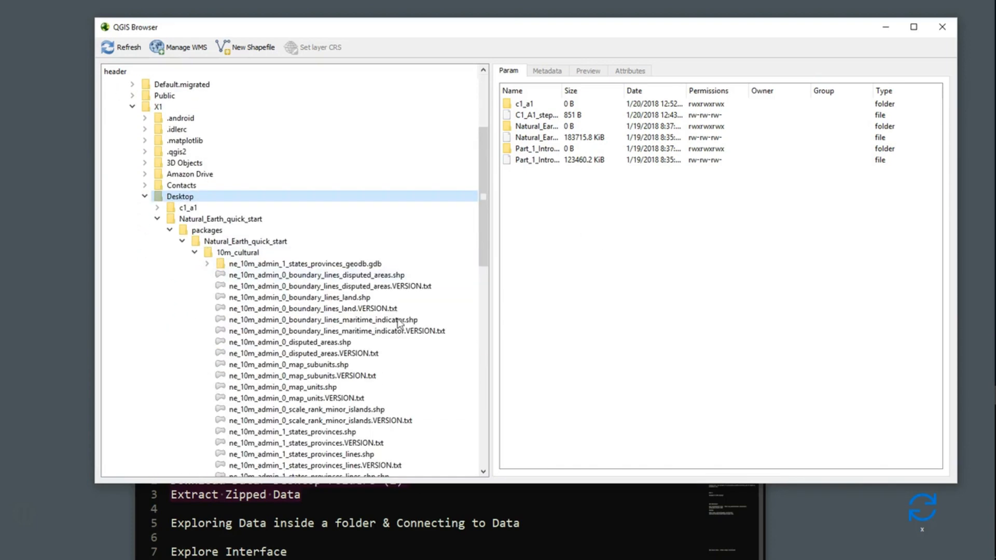
{"action": "left_click_drag", "start_coordinate": [481, 207], "coordinate": [487, 267]}
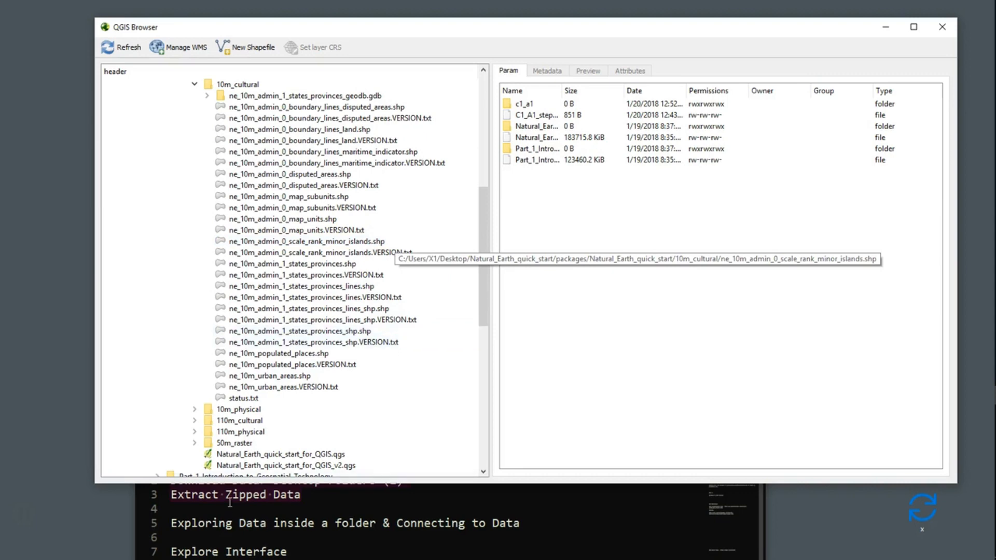
Step: Locate NE1_50M_SR_W.tif under 50m_raster > NE1_50M_SR_W and read through its metadata
{"action": "left_click", "coordinate": [194, 443]}
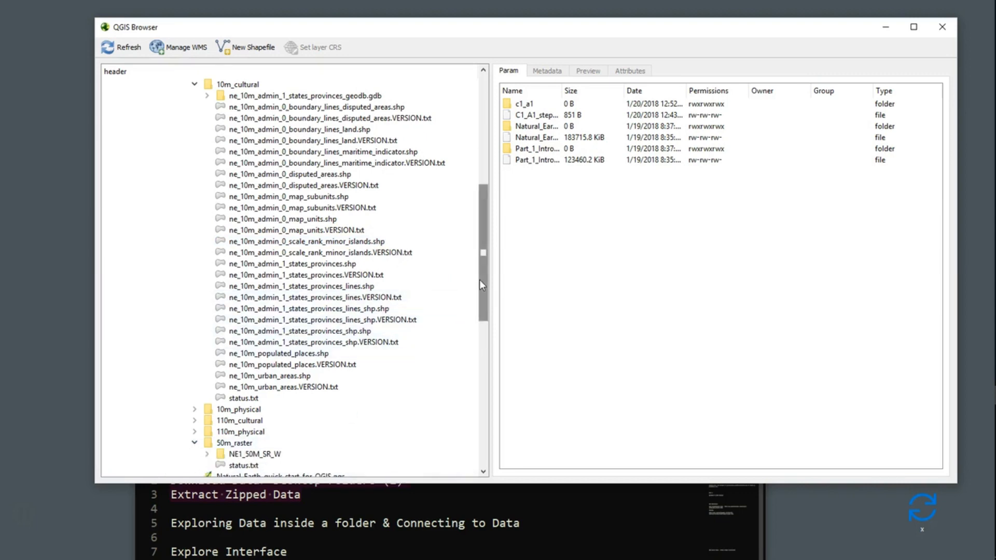
{"action": "left_click_drag", "start_coordinate": [479, 279], "coordinate": [477, 338]}
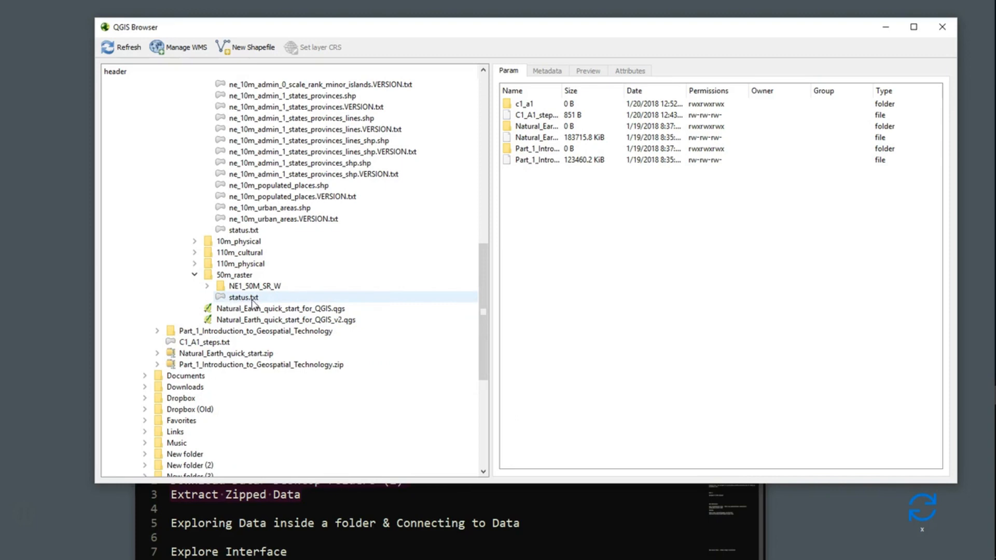
{"action": "left_click", "coordinate": [207, 286]}
{"action": "left_click", "coordinate": [233, 299]}
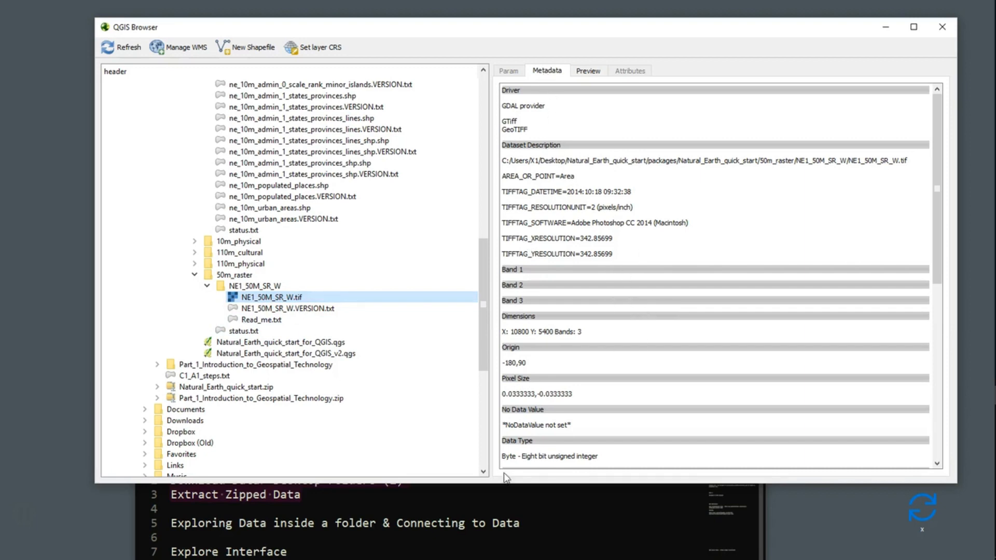
{"action": "scroll", "coordinate": [591, 392], "scroll_direction": "down", "scroll_amount": 2}
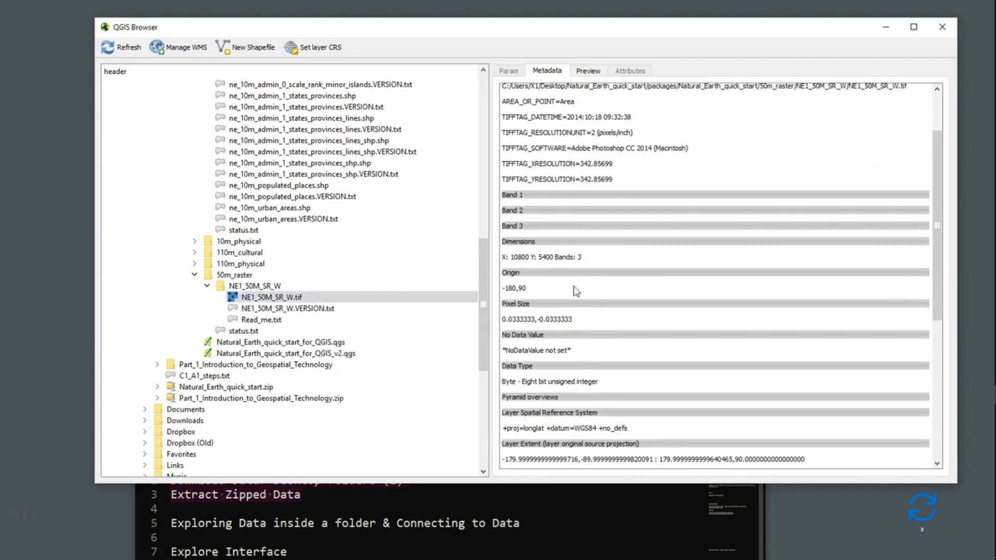
{"action": "scroll", "coordinate": [618, 289], "scroll_direction": "down", "scroll_amount": 2}
{"action": "scroll", "coordinate": [661, 375], "scroll_direction": "down", "scroll_amount": 5}
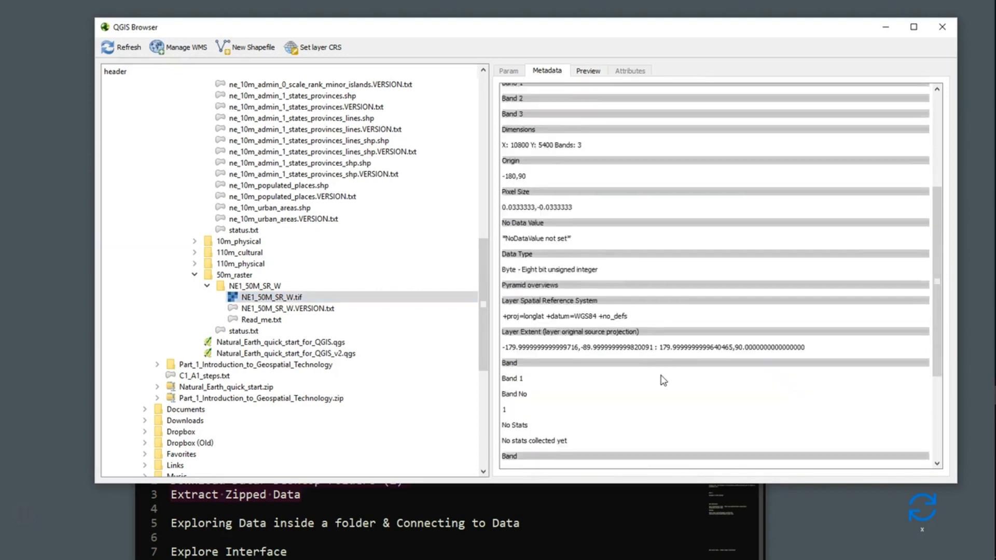
{"action": "scroll", "coordinate": [662, 373], "scroll_direction": "up", "scroll_amount": 4}
{"action": "scroll", "coordinate": [664, 377], "scroll_direction": "up", "scroll_amount": 1}
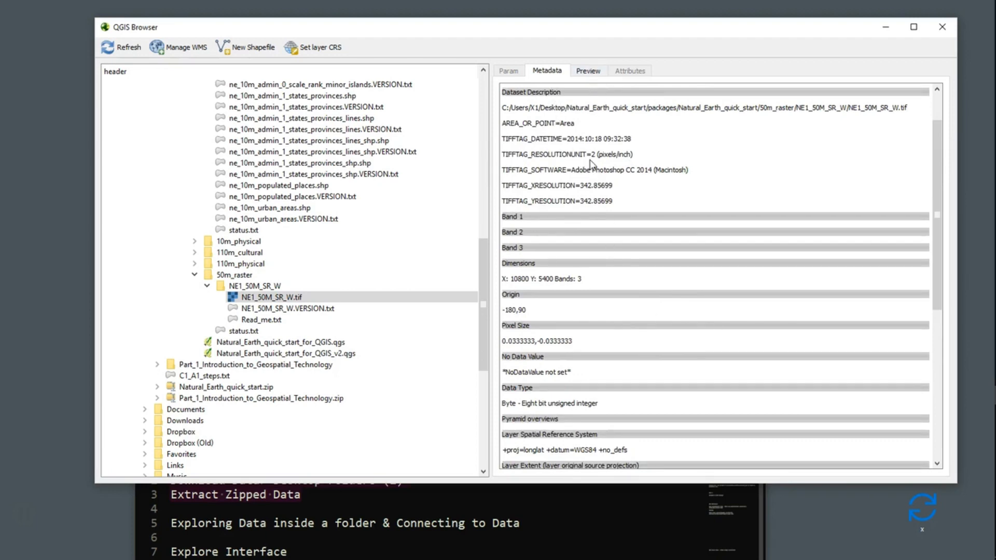
Step: Collapse the NE1_50M_SR_W and 50m_raster folders, return to the 10m_cultural folder in the tree, and close QGIS Browser
{"action": "left_click", "coordinate": [207, 285]}
{"action": "double_click", "coordinate": [211, 275]}
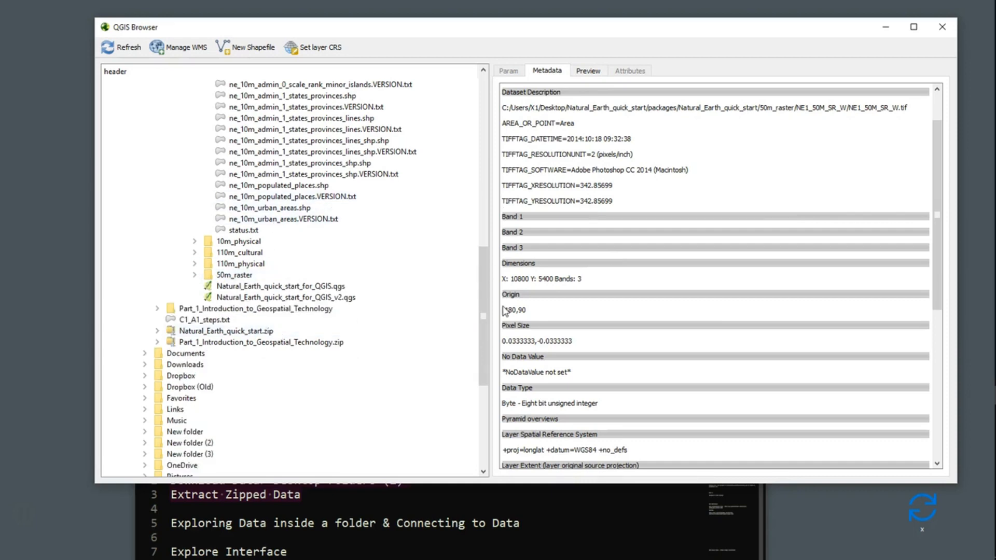
{"action": "left_click_drag", "start_coordinate": [484, 311], "coordinate": [495, 165]}
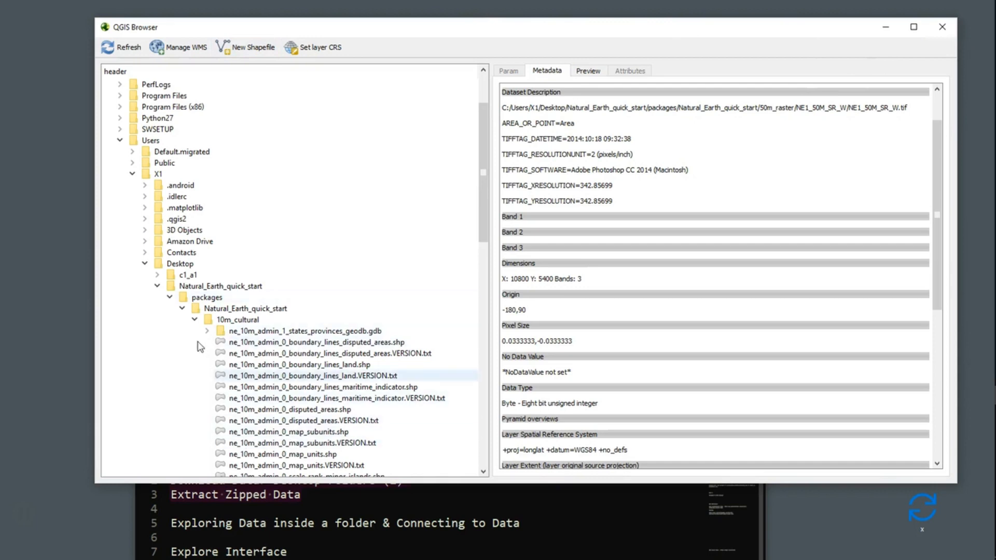
{"action": "left_click", "coordinate": [941, 27]}
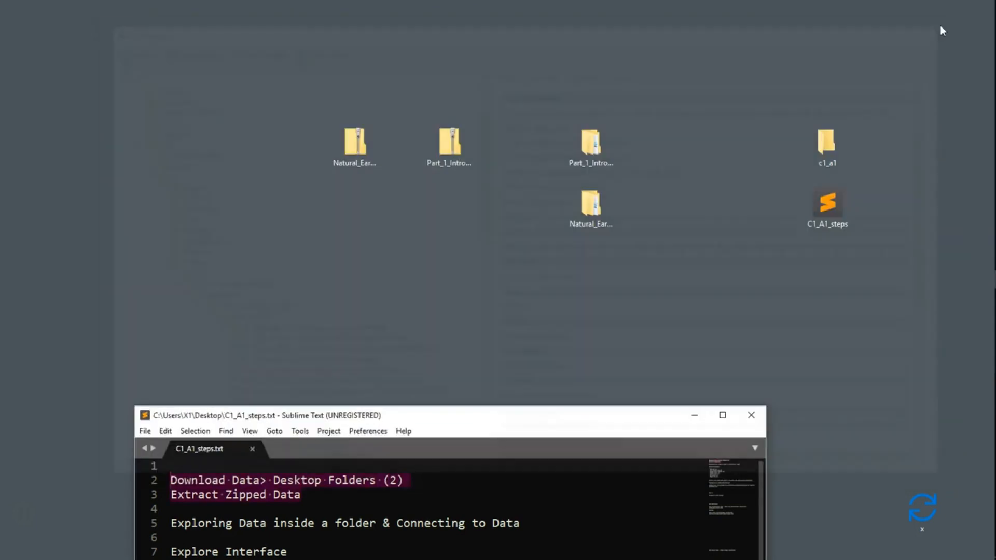
Step: Check the contents of the c1_a1 desktop folder and place it directly beneath the Natural Earth zip archive
{"action": "left_click_drag", "start_coordinate": [827, 143], "coordinate": [496, 230]}
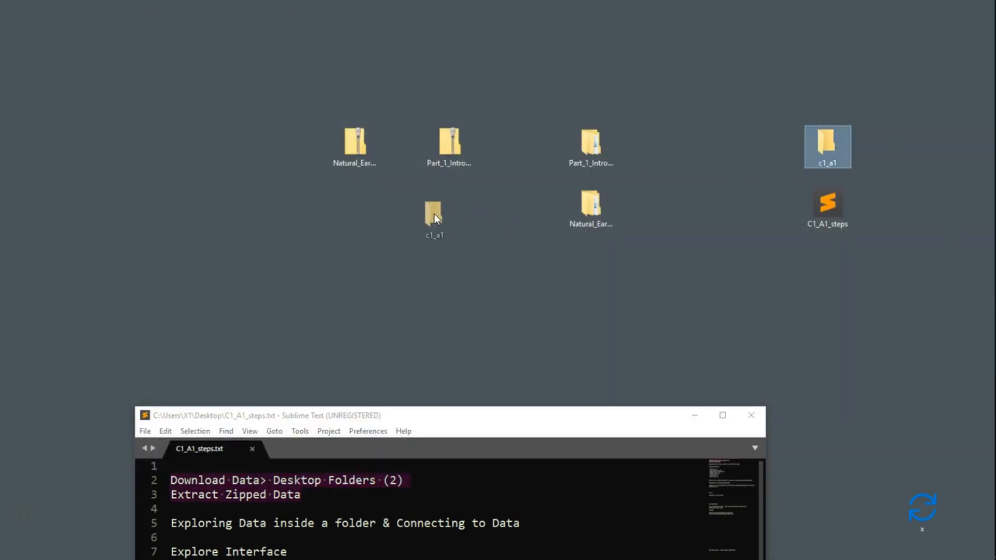
{"action": "left_click_drag", "start_coordinate": [434, 214], "coordinate": [445, 209]}
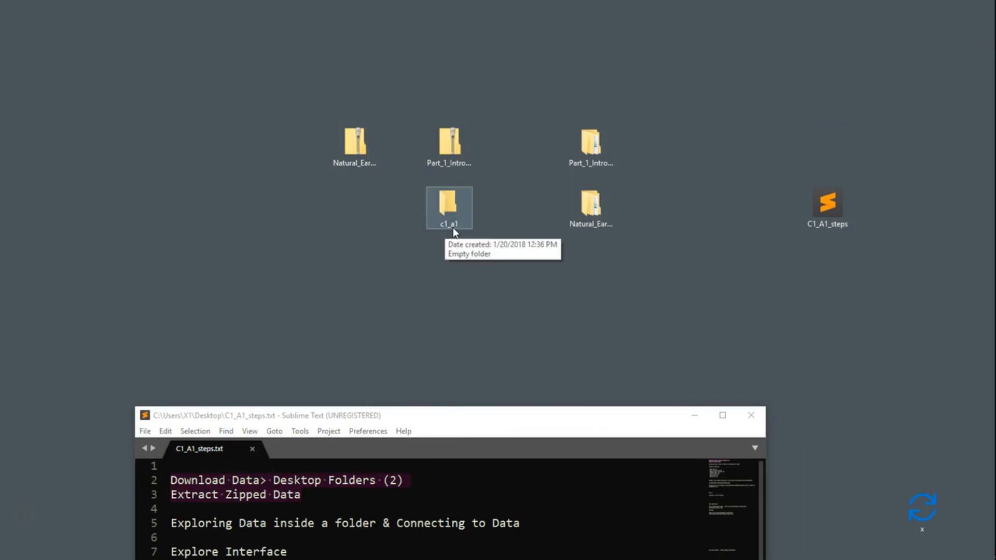
{"action": "right_click", "coordinate": [236, 218]}
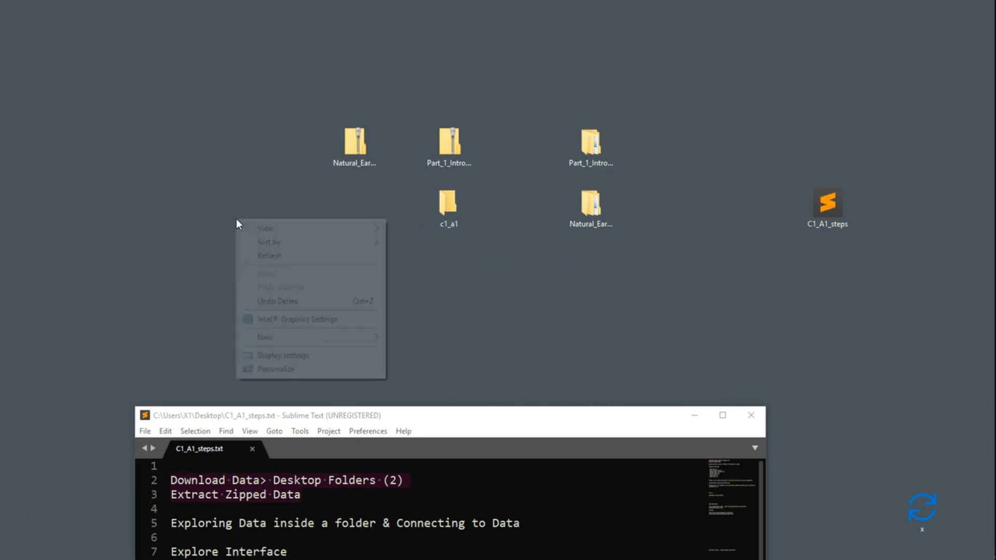
{"action": "mouse_move", "coordinate": [263, 337]}
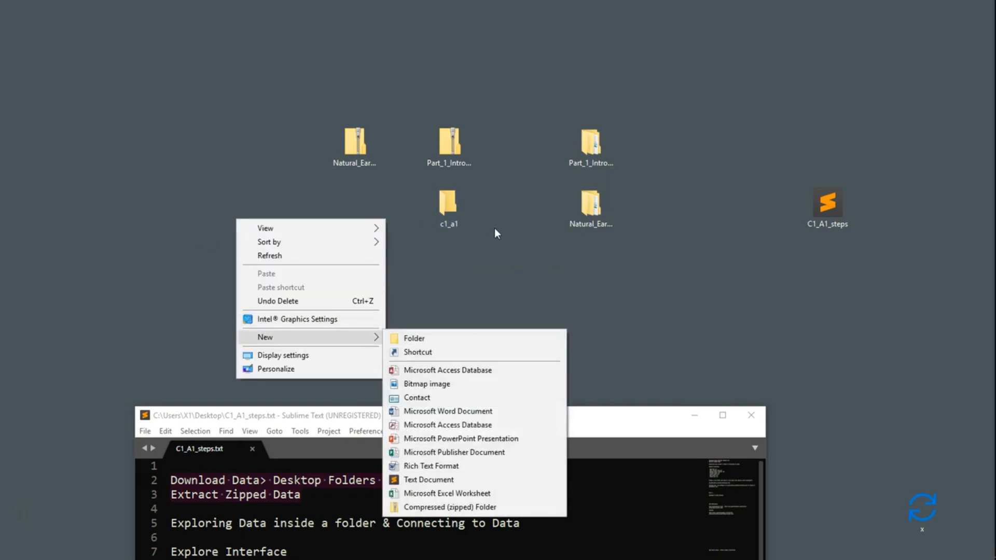
{"action": "left_click", "coordinate": [457, 207]}
{"action": "double_click", "coordinate": [455, 205]}
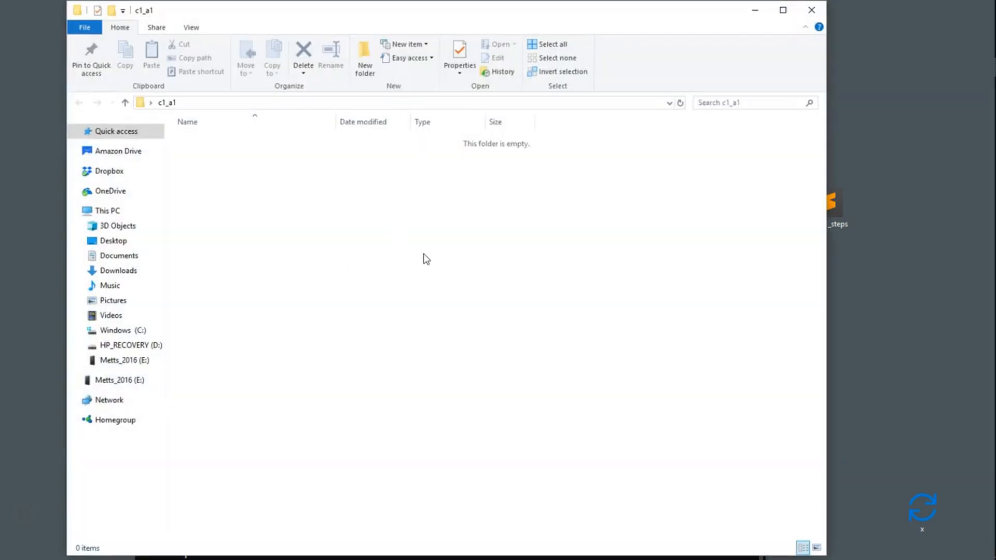
{"action": "left_click", "coordinate": [812, 10]}
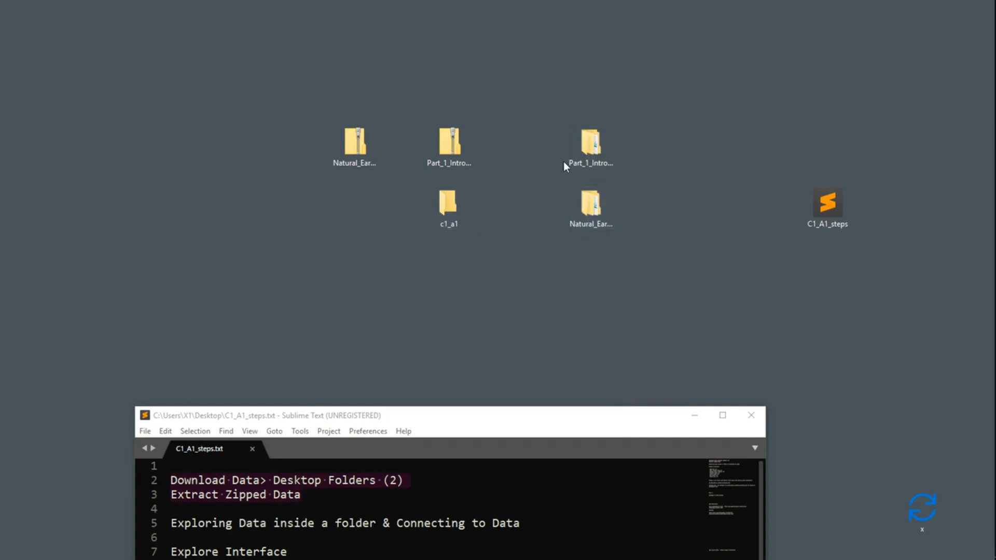
{"action": "left_click_drag", "start_coordinate": [448, 204], "coordinate": [363, 216]}
Step: Raise the notes window slightly, search Windows for "qgis" and launch QGIS Desktop 2.18.15
{"action": "left_click_drag", "start_coordinate": [611, 420], "coordinate": [609, 359]}
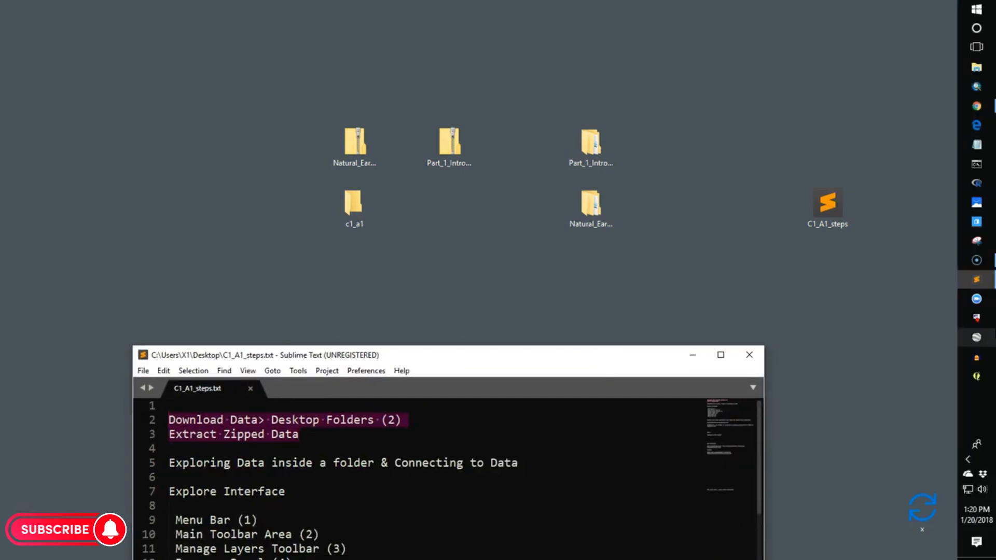
{"action": "mouse_move", "coordinate": [993, 373]}
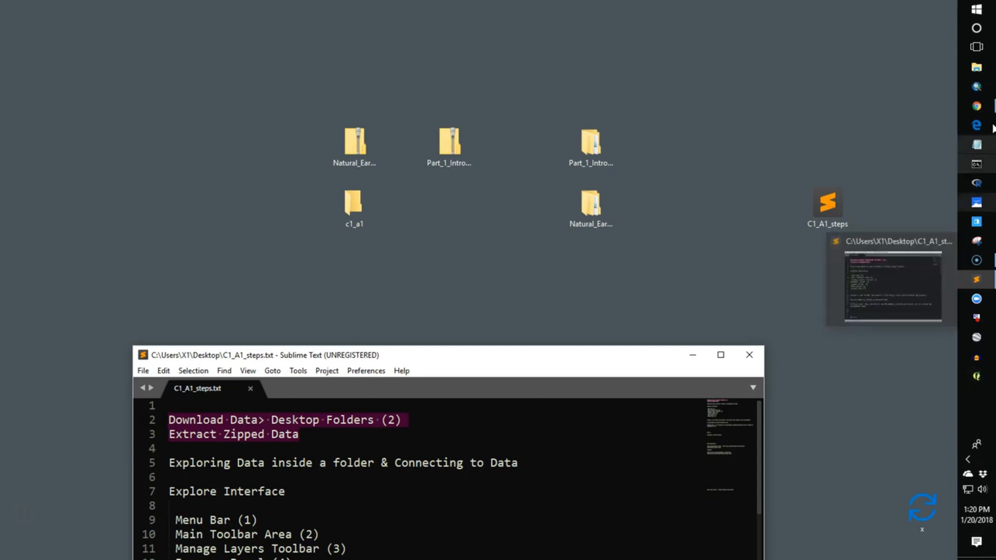
{"action": "left_click", "coordinate": [976, 28]}
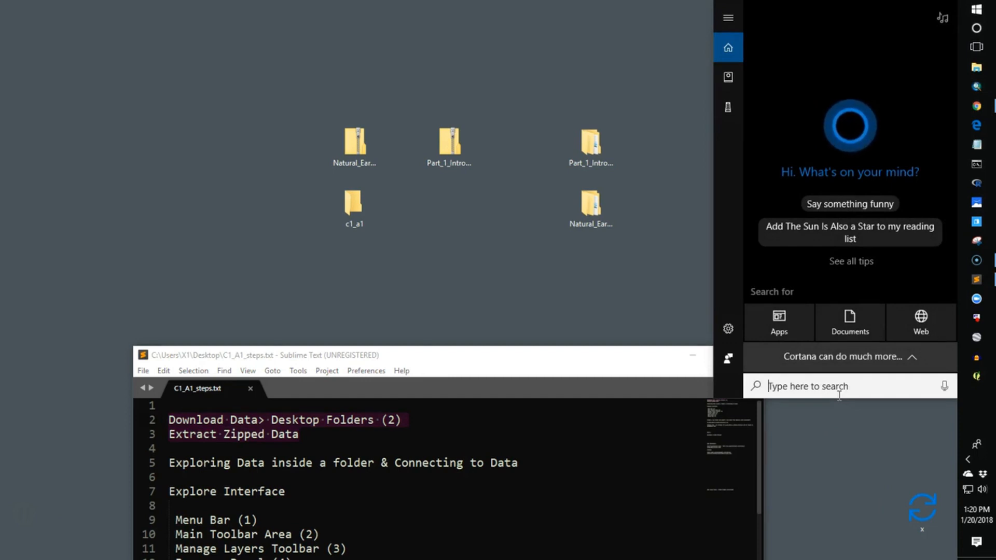
{"action": "type", "text": "qgis"}
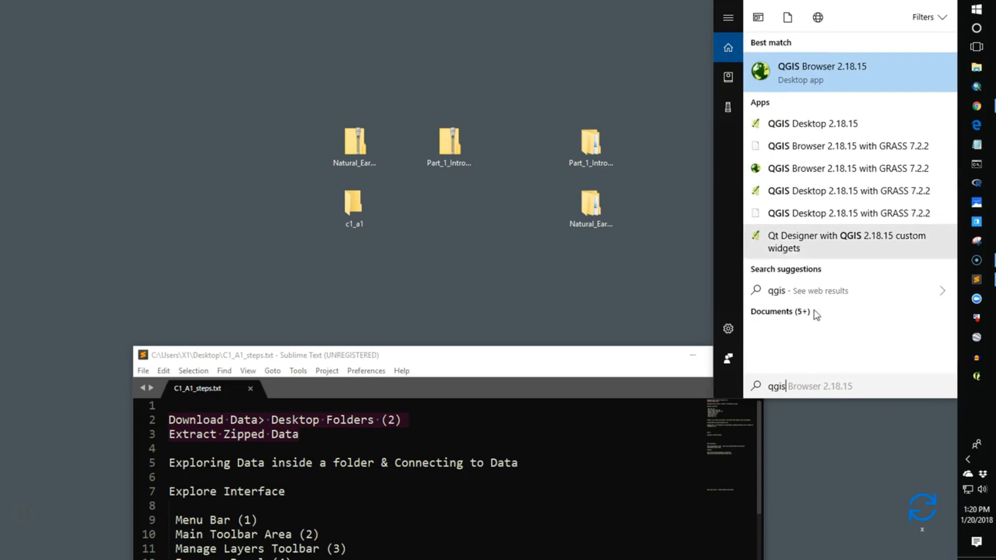
{"action": "left_click", "coordinate": [835, 125]}
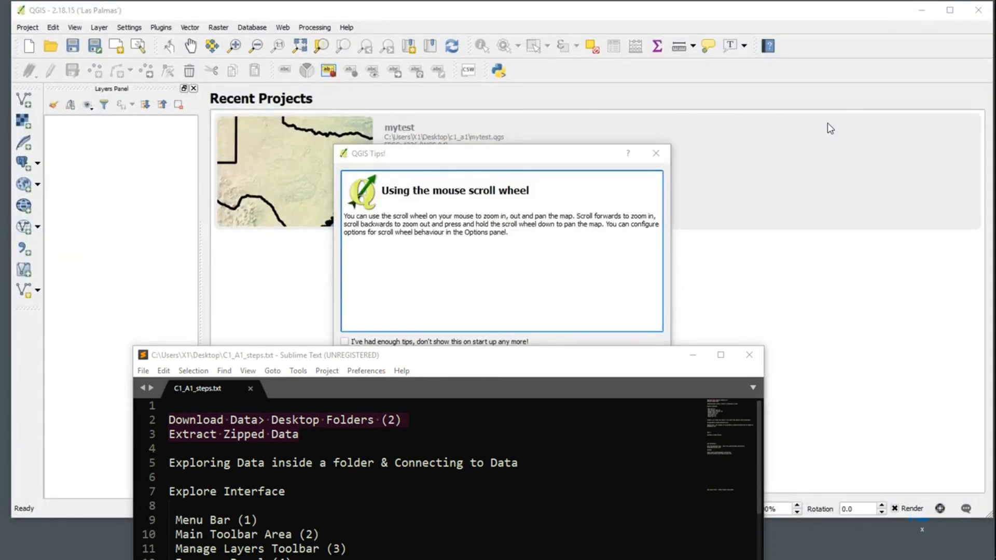
Step: Move the notes window clear of the QGIS Tips dialog and dismiss the tips
{"action": "left_click_drag", "start_coordinate": [575, 358], "coordinate": [733, 450]}
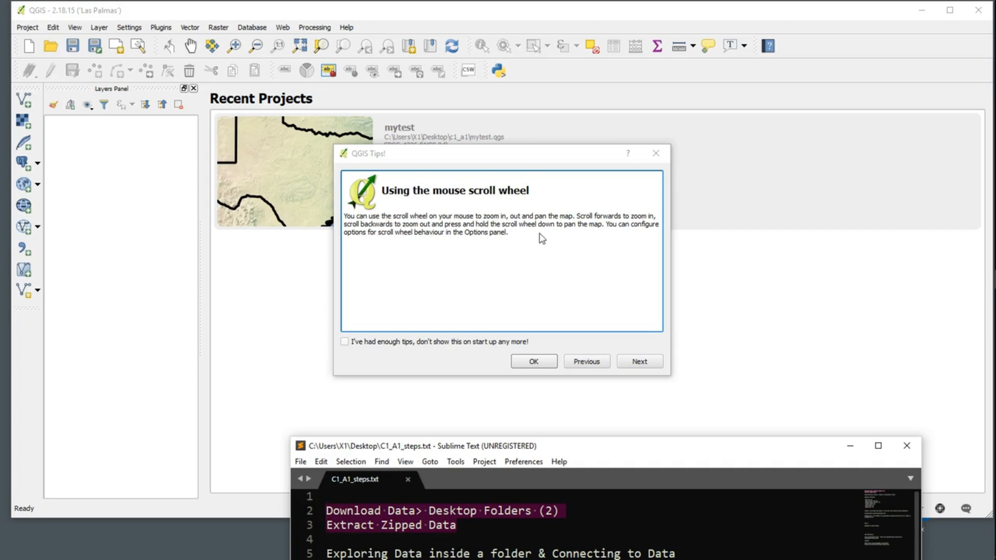
{"action": "left_click_drag", "start_coordinate": [510, 161], "coordinate": [528, 154]}
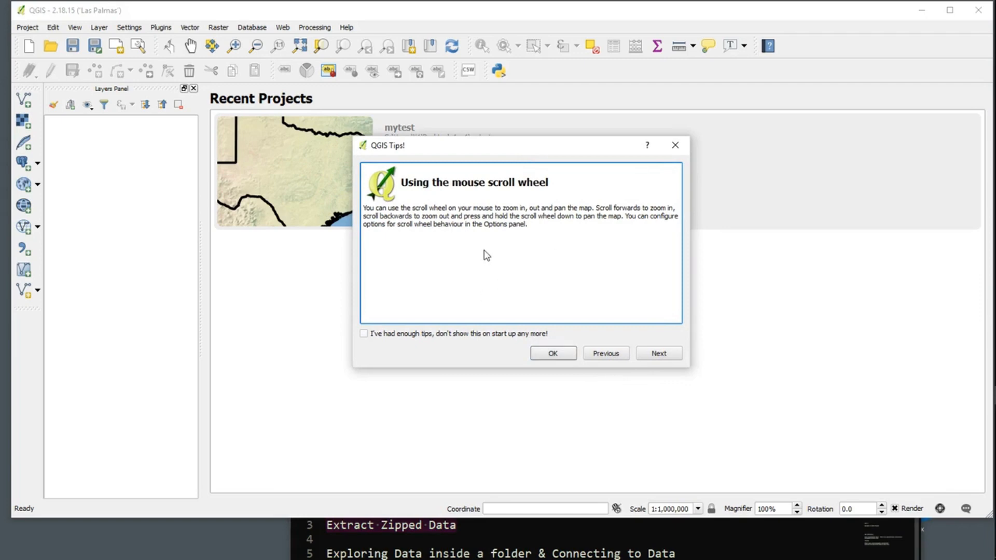
{"action": "left_click", "coordinate": [553, 355]}
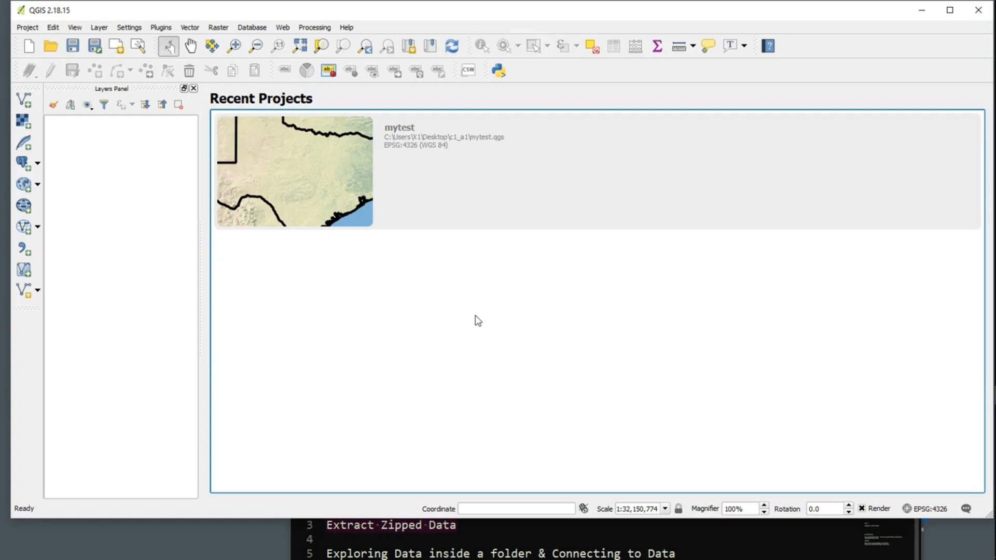
Step: Create a new empty project, then make the QGIS window narrower and place it fully in view on the desktop
{"action": "left_click", "coordinate": [27, 27]}
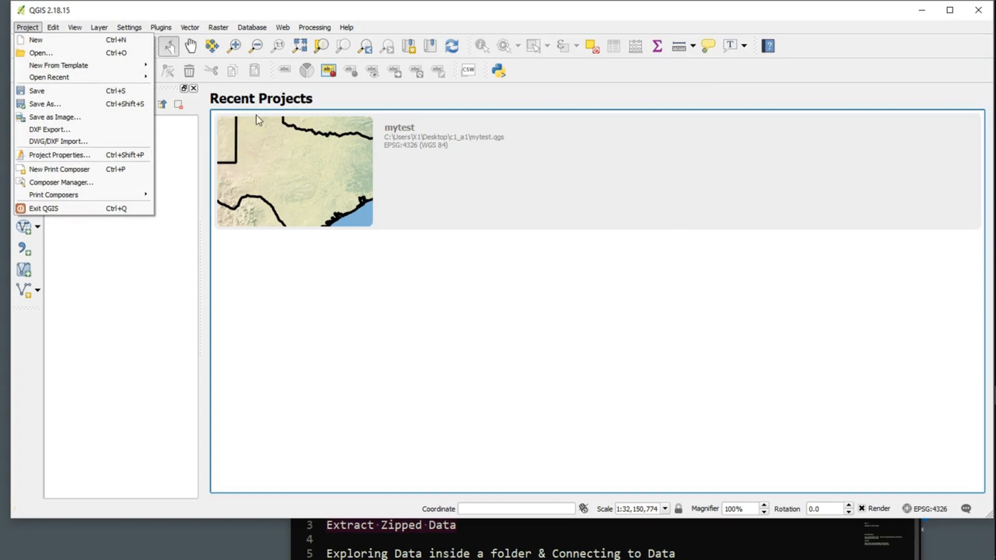
{"action": "left_click", "coordinate": [36, 41]}
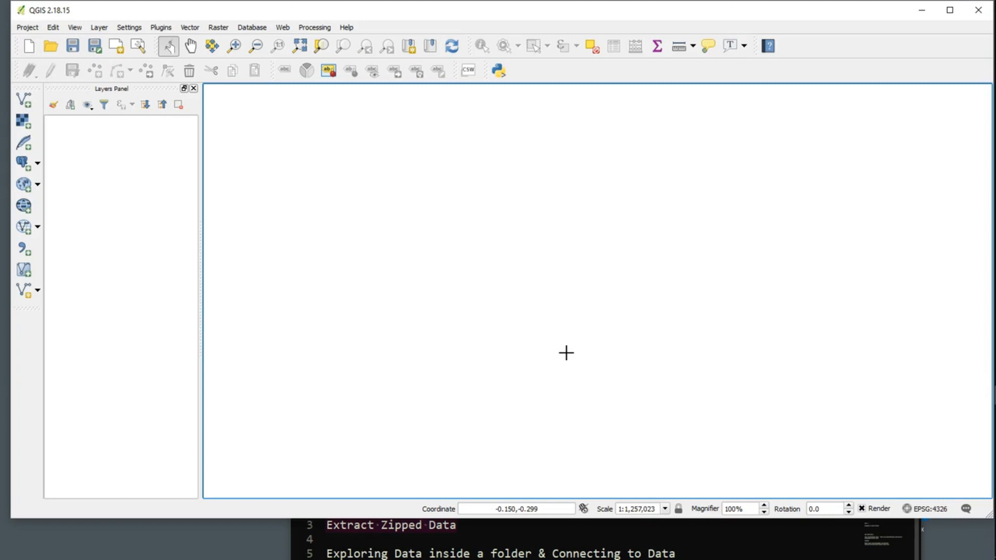
{"action": "left_click_drag", "start_coordinate": [665, 18], "coordinate": [607, 20]}
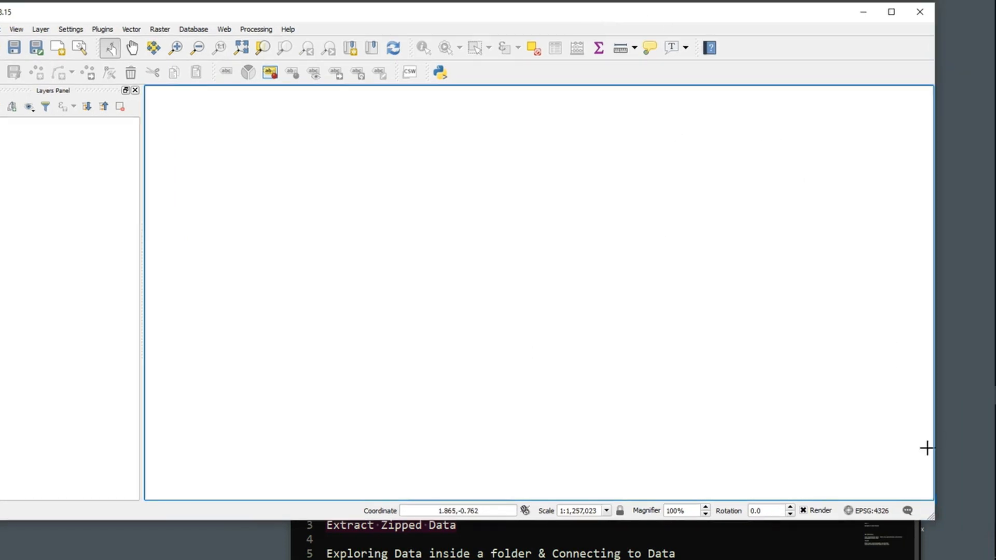
{"action": "left_click_drag", "start_coordinate": [901, 526], "coordinate": [673, 531]}
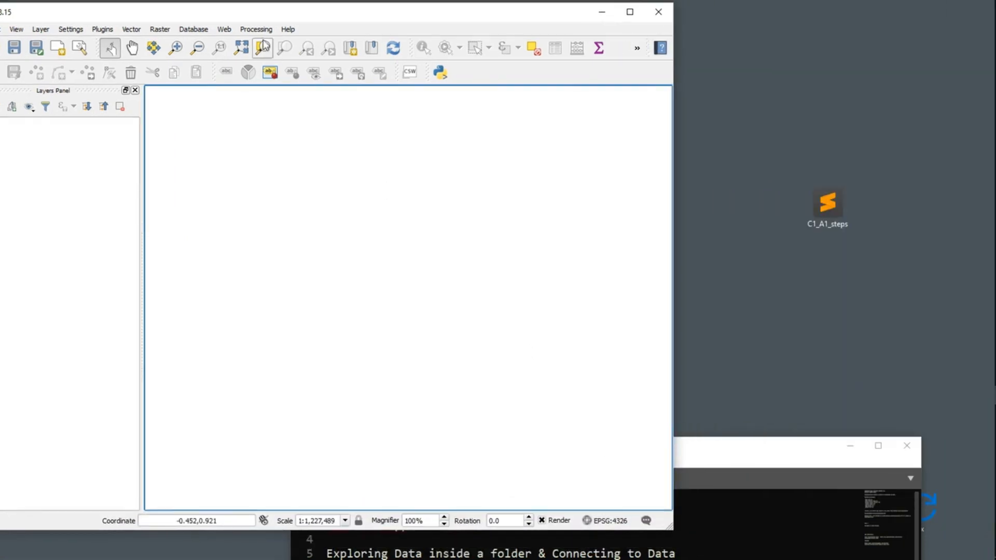
{"action": "left_click_drag", "start_coordinate": [285, 11], "coordinate": [409, 15]}
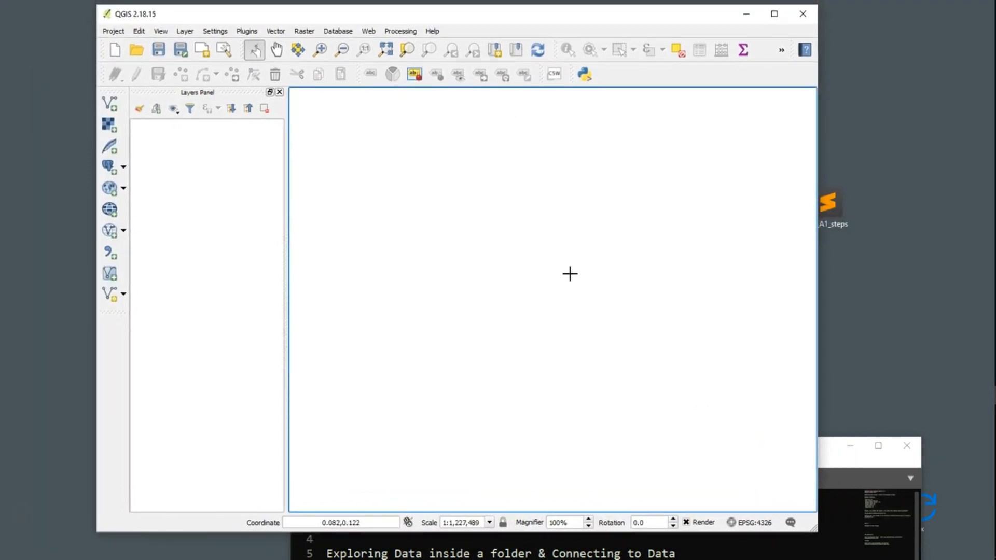
Step: Review the seven Explore Interface items in the C1_A1_steps.txt notes, from Menu Bar (1) to Status Bar (7), and move the notes clear of QGIS
{"action": "left_click", "coordinate": [833, 461]}
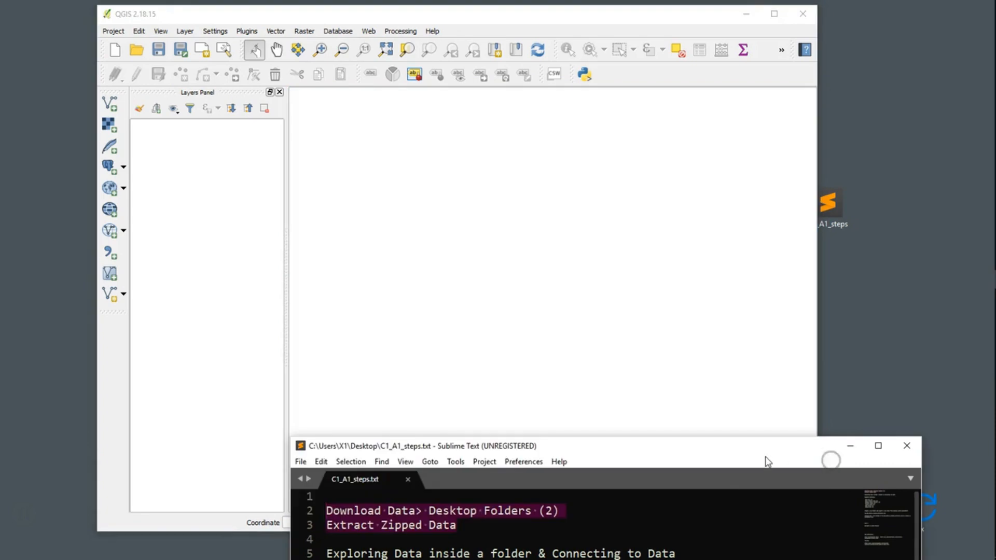
{"action": "left_click_drag", "start_coordinate": [644, 450], "coordinate": [700, 151]}
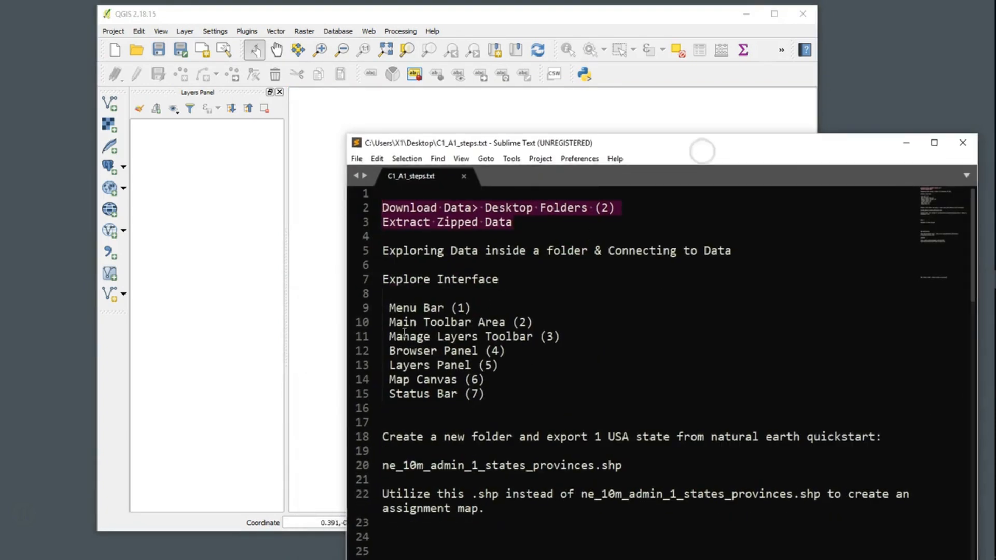
{"action": "left_click_drag", "start_coordinate": [388, 309], "coordinate": [470, 310]}
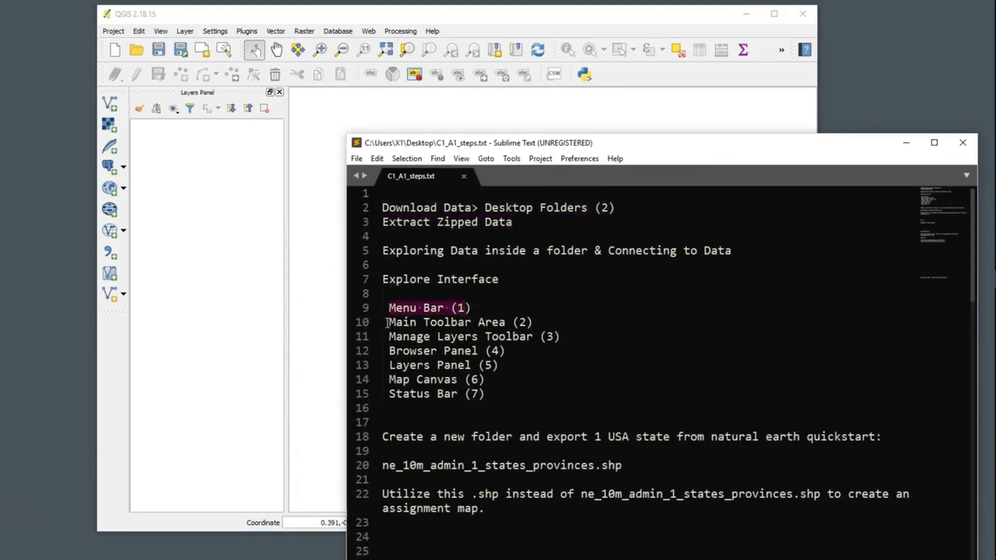
{"action": "left_click_drag", "start_coordinate": [389, 322], "coordinate": [530, 326]}
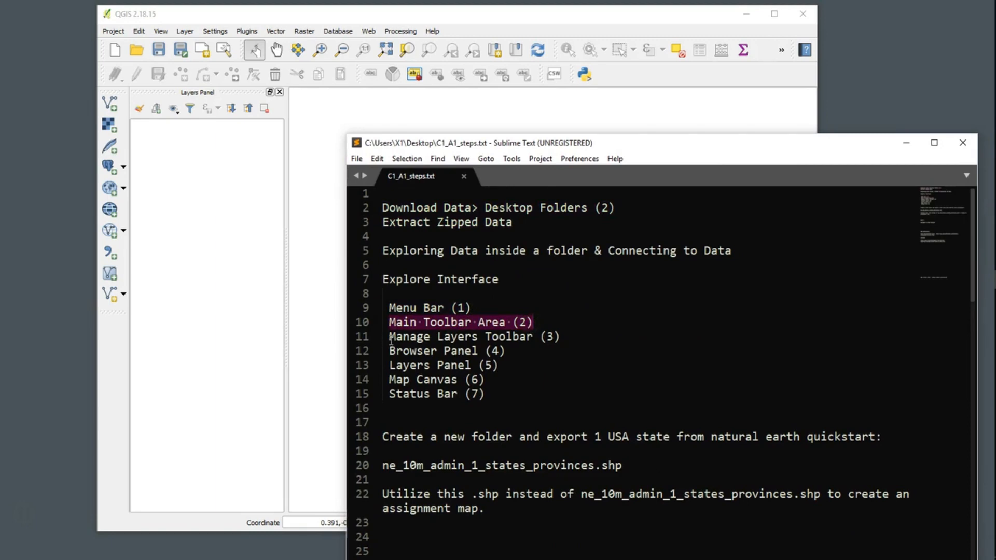
{"action": "left_click_drag", "start_coordinate": [391, 339], "coordinate": [560, 337]}
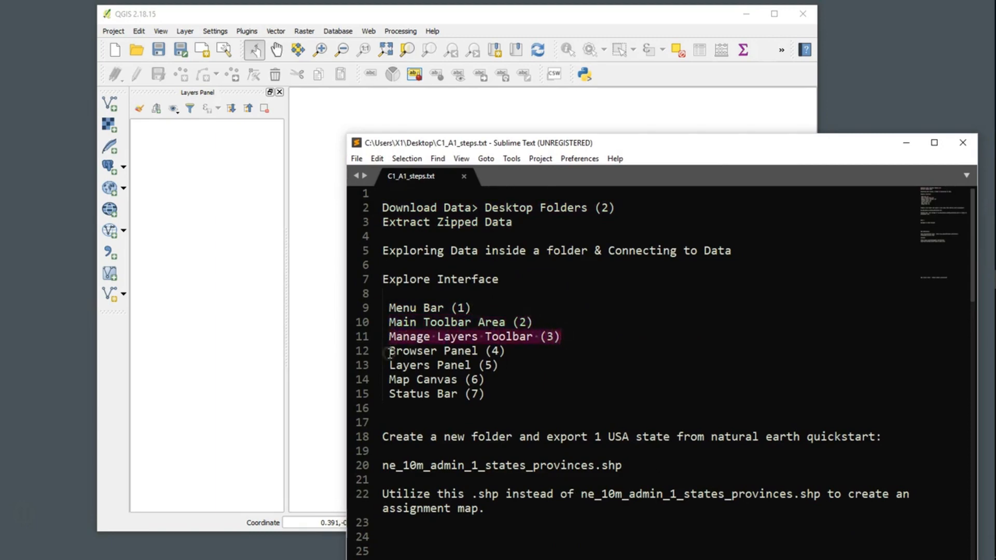
{"action": "left_click_drag", "start_coordinate": [390, 354], "coordinate": [503, 353]}
{"action": "left_click_drag", "start_coordinate": [390, 367], "coordinate": [498, 361]}
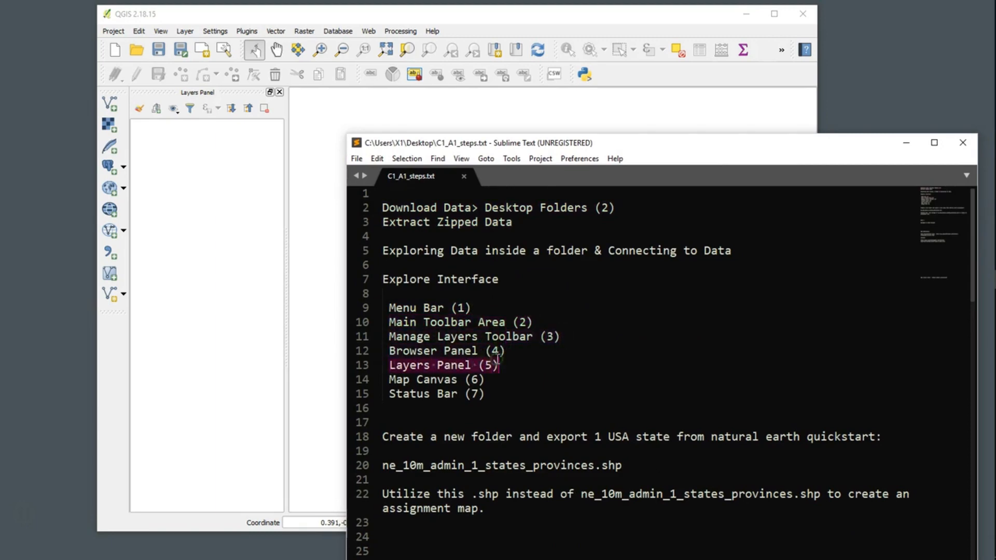
{"action": "left_click_drag", "start_coordinate": [390, 381], "coordinate": [497, 381]}
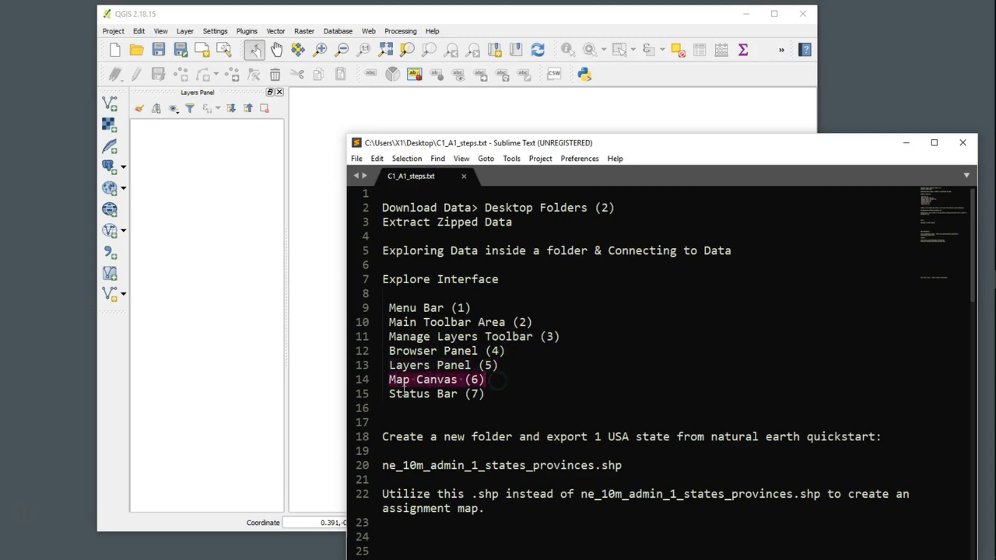
{"action": "left_click_drag", "start_coordinate": [390, 395], "coordinate": [502, 396]}
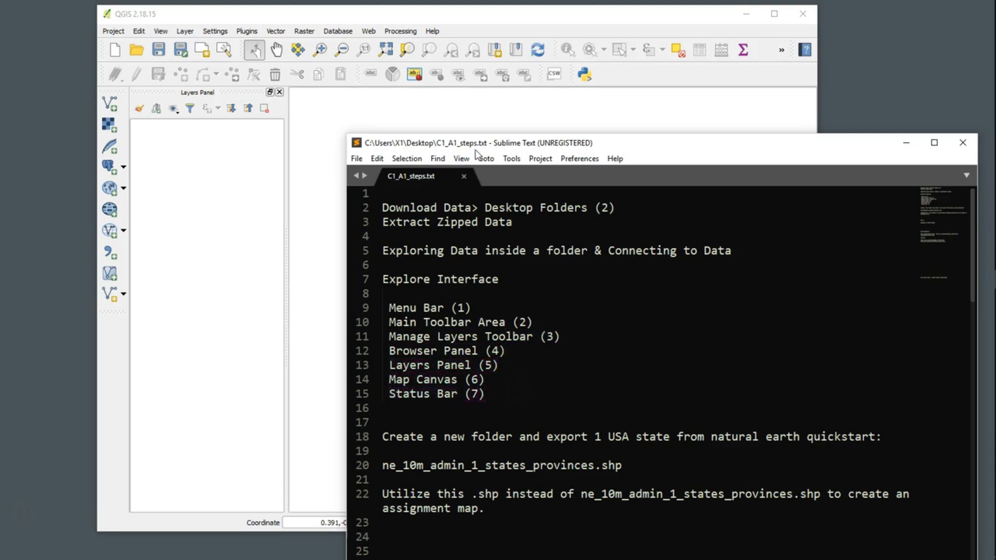
{"action": "left_click_drag", "start_coordinate": [481, 143], "coordinate": [629, 517]}
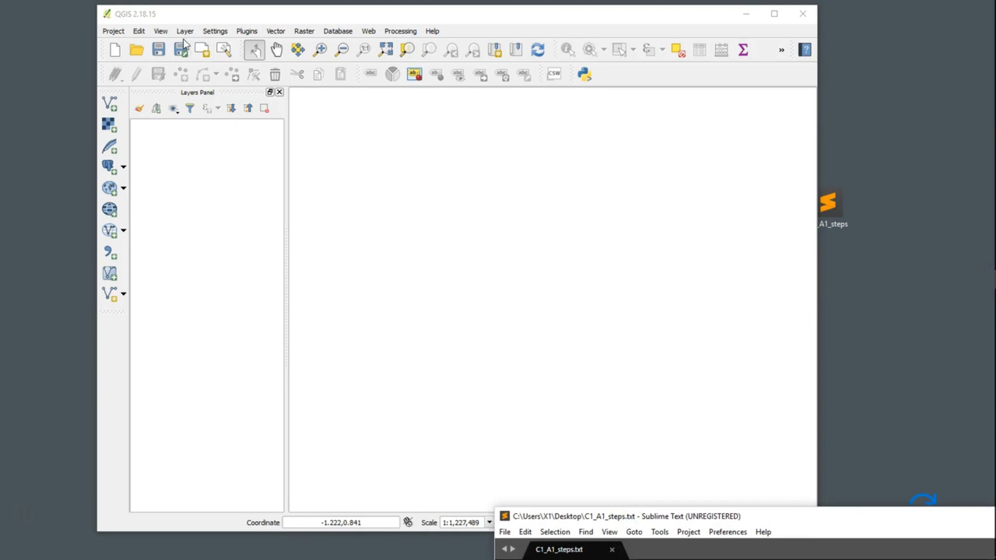
Step: Check the menu bar in the assignment page's numbered interface diagram and look through the matching QGIS menus, including Layer and Settings
{"action": "left_click", "coordinate": [975, 105]}
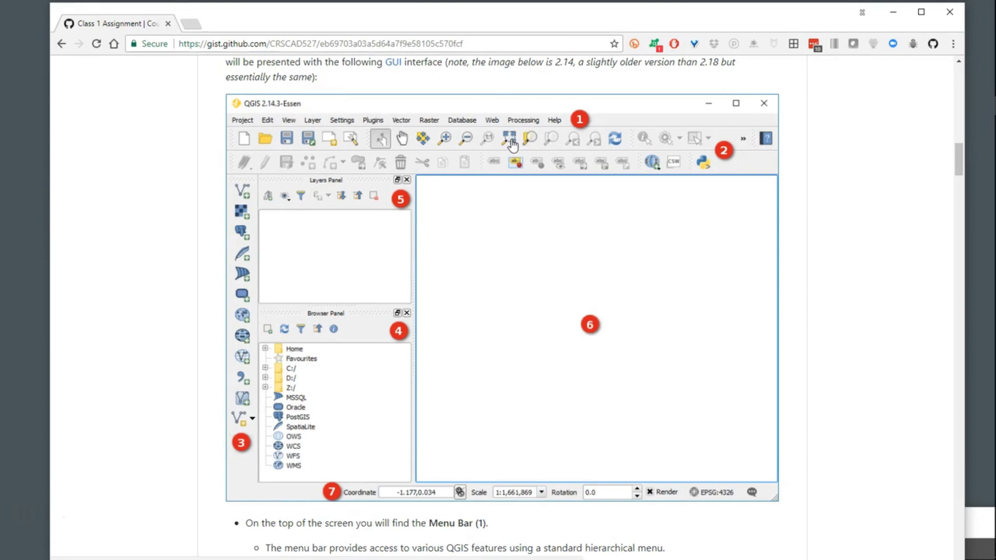
{"action": "left_click_drag", "start_coordinate": [547, 20], "coordinate": [580, 230]}
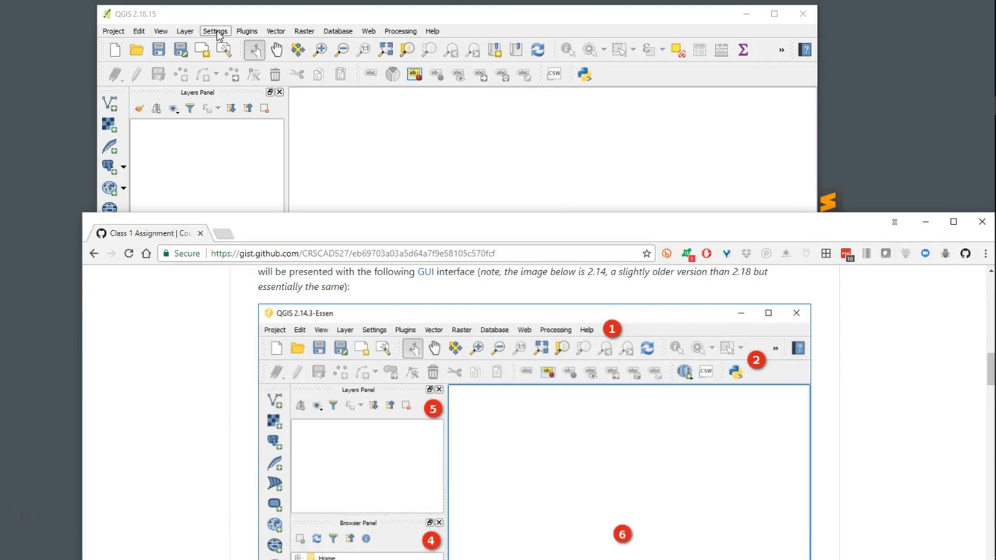
{"action": "left_click", "coordinate": [137, 31]}
{"action": "mouse_move", "coordinate": [161, 32]}
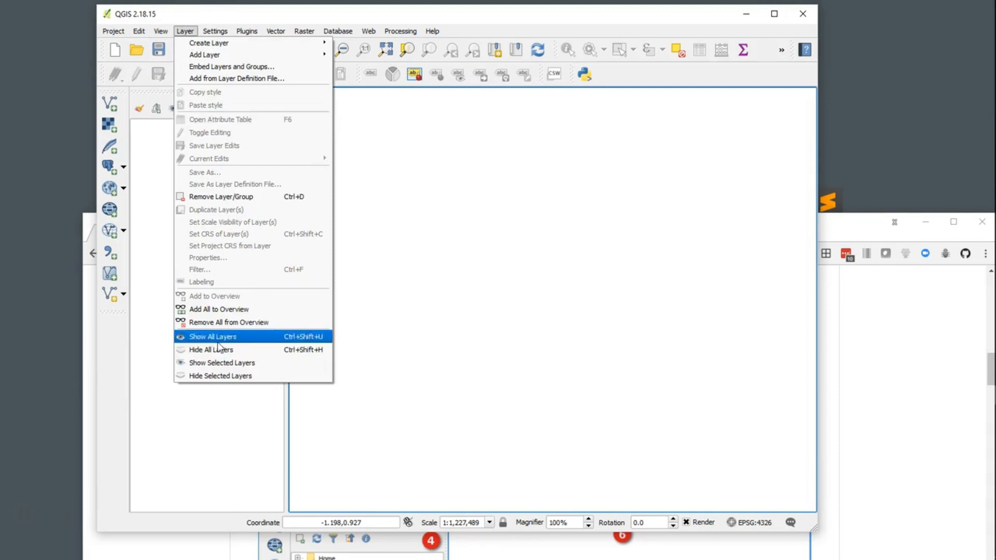
{"action": "mouse_move", "coordinate": [217, 36]}
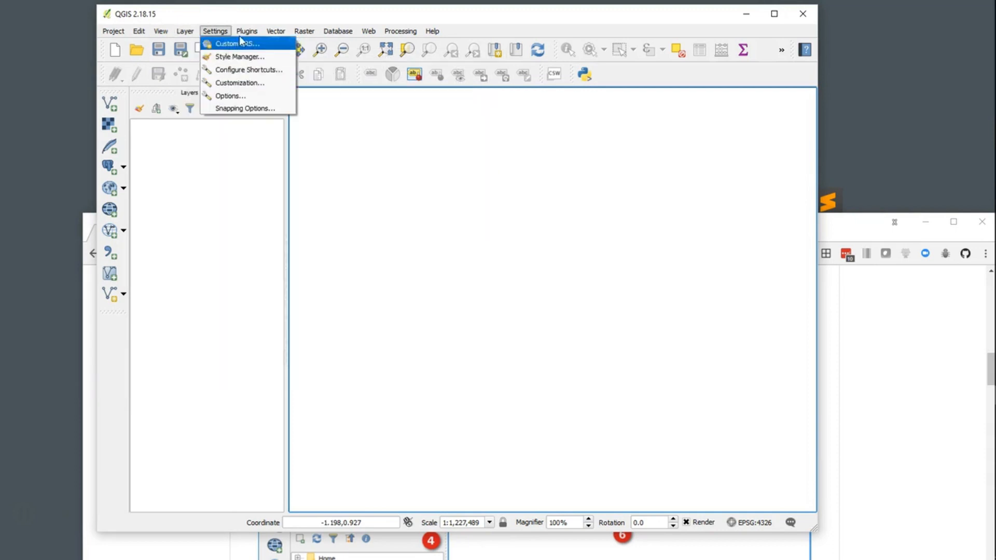
{"action": "mouse_move", "coordinate": [403, 32]}
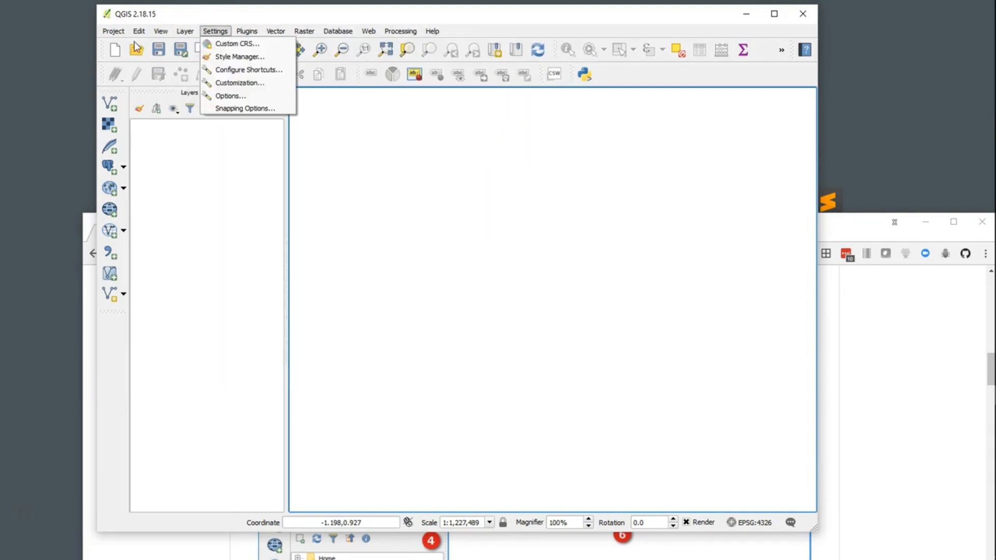
Step: Check the main toolbar area (2) in the assignment page's diagram and examine the matching toolbar rows in QGIS
{"action": "left_click_drag", "start_coordinate": [840, 242], "coordinate": [807, 49]}
{"action": "scroll", "coordinate": [668, 333], "scroll_direction": "down", "scroll_amount": 5}
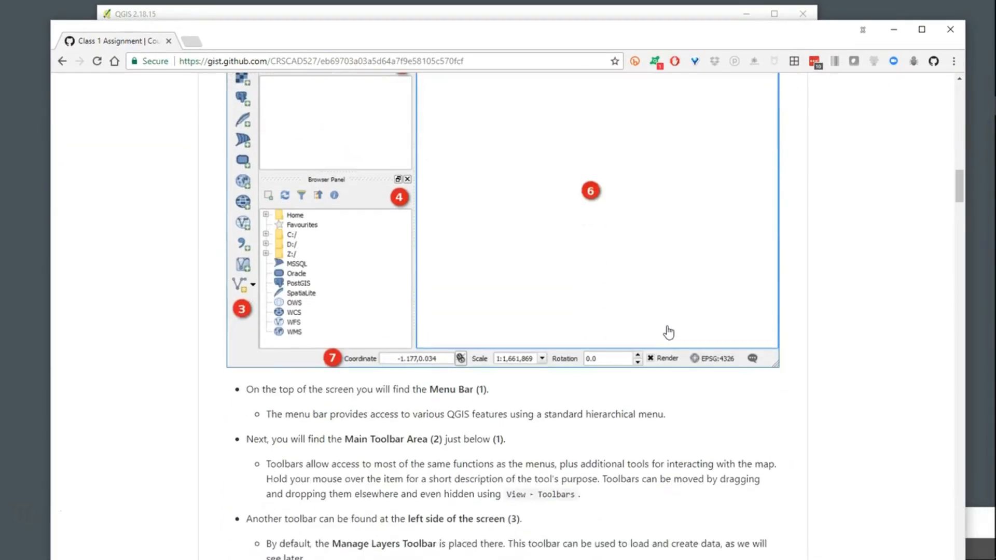
{"action": "scroll", "coordinate": [448, 343], "scroll_direction": "up", "scroll_amount": 6}
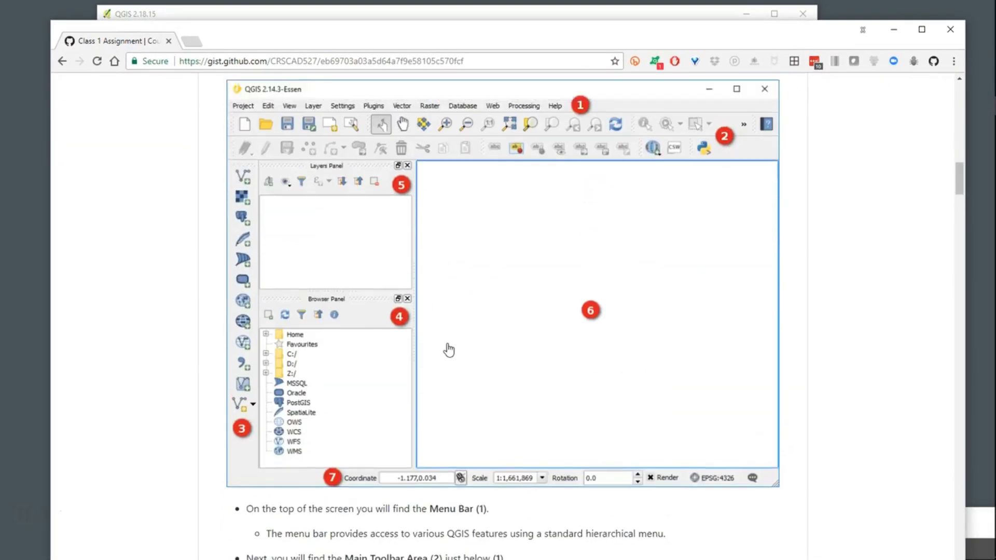
{"action": "left_click_drag", "start_coordinate": [502, 40], "coordinate": [642, 322]}
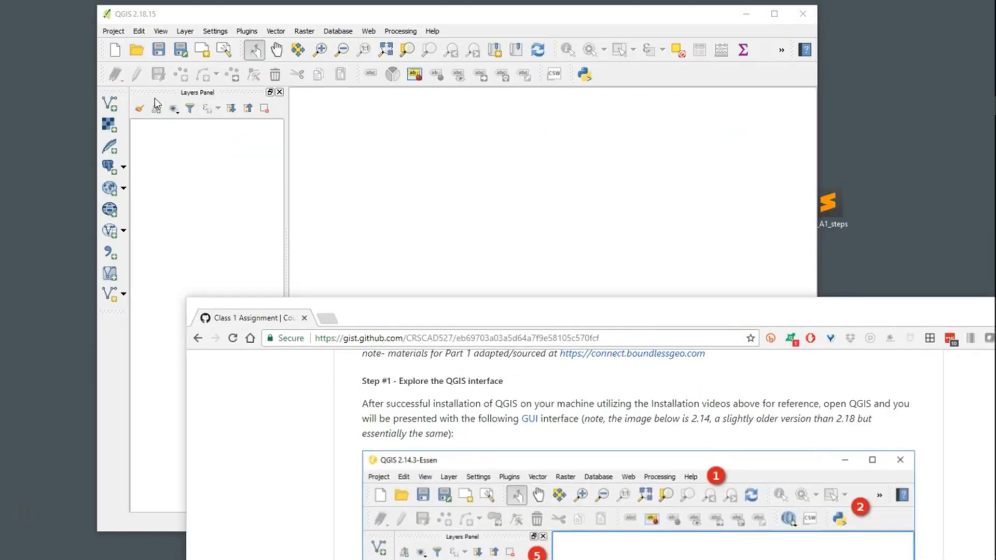
{"action": "left_click_drag", "start_coordinate": [358, 75], "coordinate": [378, 78]}
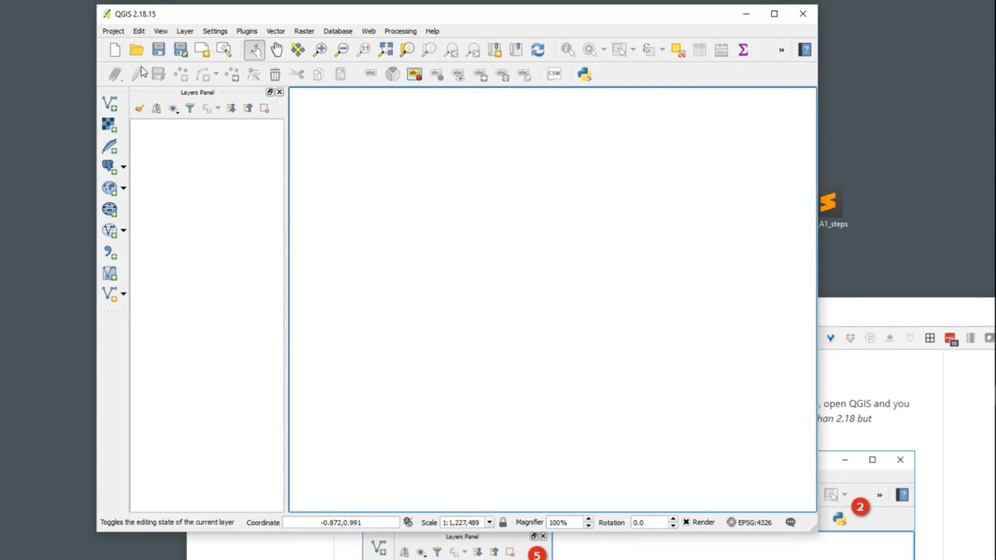
{"action": "mouse_move", "coordinate": [104, 49]}
{"action": "left_mouse_down"}
{"action": "mouse_move", "coordinate": [473, 229]}
{"action": "mouse_move", "coordinate": [619, 85]}
{"action": "mouse_move", "coordinate": [108, 50]}
{"action": "left_mouse_up"}
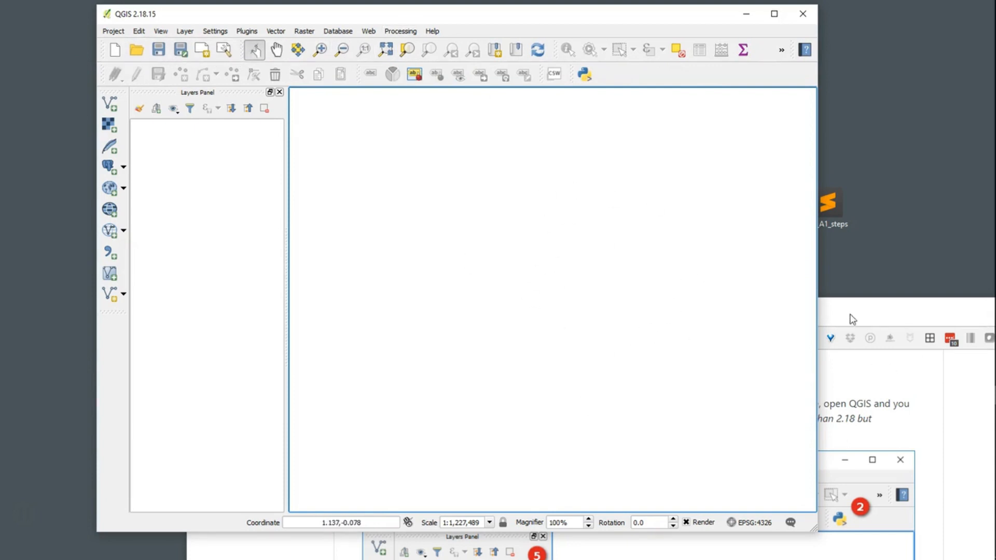
Step: Read the assignment page's descriptions of the numbered interface parts and find the Manage Layers Toolbar (3) in its diagram
{"action": "left_click_drag", "start_coordinate": [852, 313], "coordinate": [799, 26]}
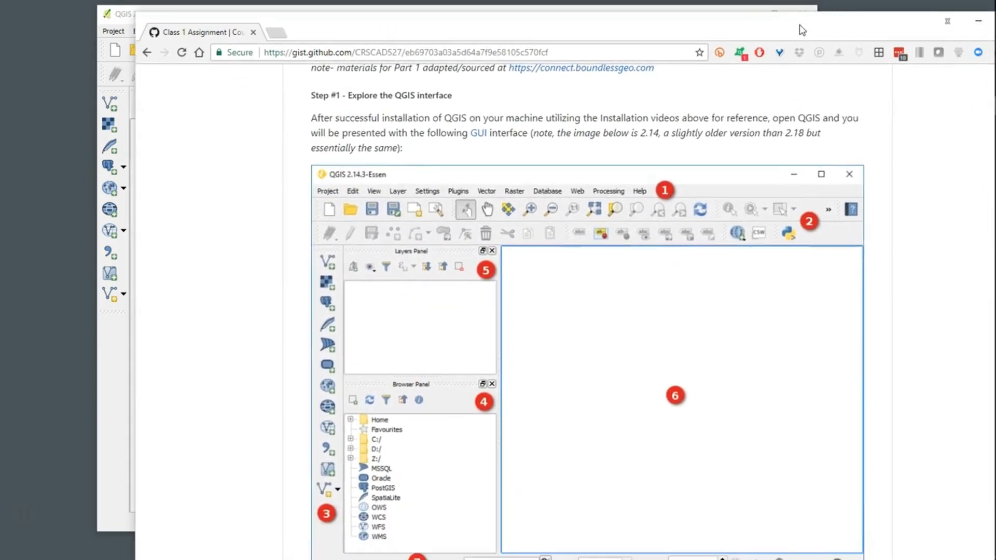
{"action": "scroll", "coordinate": [673, 380], "scroll_direction": "down", "scroll_amount": 3}
{"action": "scroll", "coordinate": [673, 380], "scroll_direction": "down", "scroll_amount": 3}
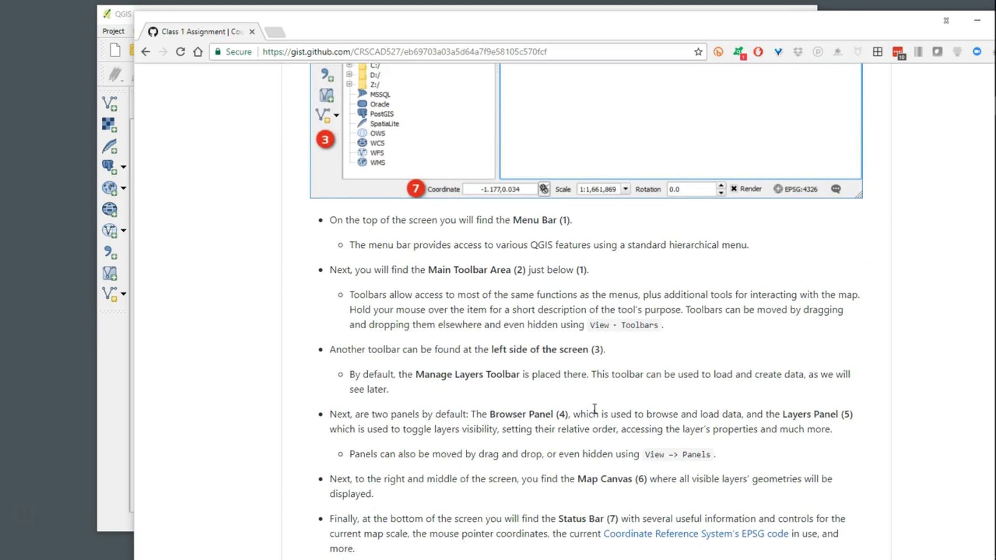
{"action": "scroll", "coordinate": [546, 374], "scroll_direction": "up", "scroll_amount": 4}
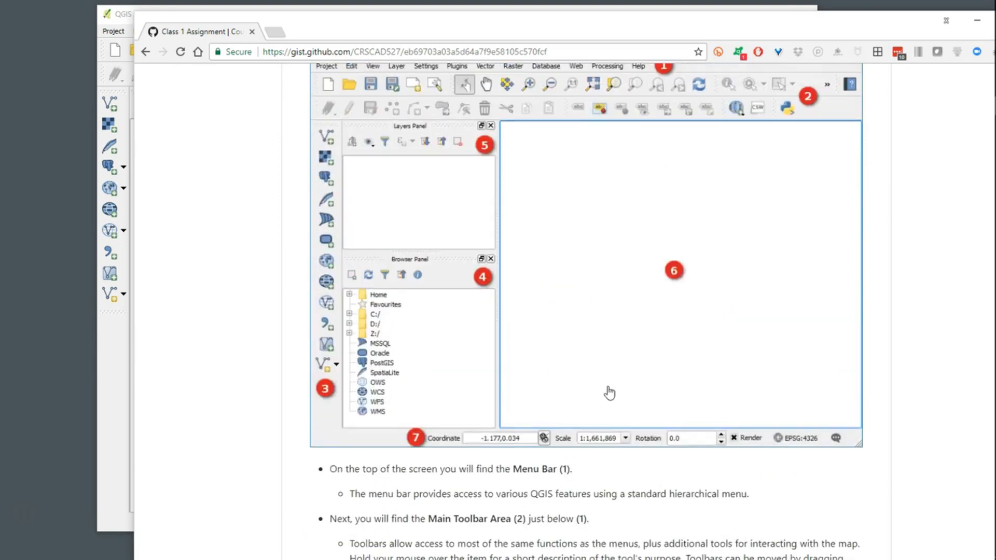
Step: Move the assignment page aside, return to QGIS and shift the vertical Manage Layers toolbar slightly toward the Layers Panel
{"action": "left_click_drag", "start_coordinate": [350, 31], "coordinate": [403, 226]}
{"action": "left_click", "coordinate": [107, 336]}
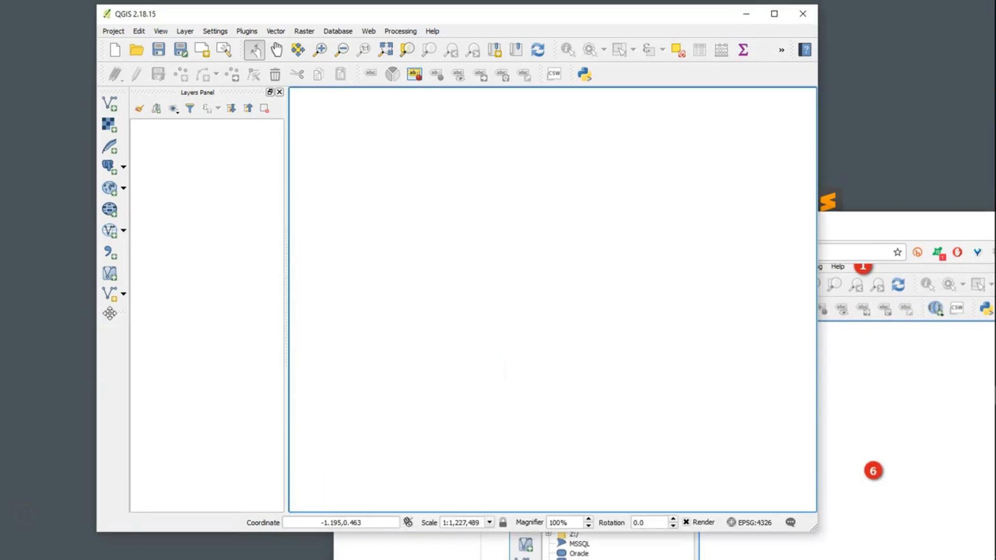
{"action": "left_click_drag", "start_coordinate": [111, 313], "coordinate": [121, 348]}
{"action": "mouse_move", "coordinate": [110, 93]}
{"action": "left_mouse_down"}
{"action": "mouse_move", "coordinate": [380, 165]}
{"action": "mouse_move", "coordinate": [120, 135]}
{"action": "mouse_move", "coordinate": [117, 111]}
{"action": "left_mouse_up"}
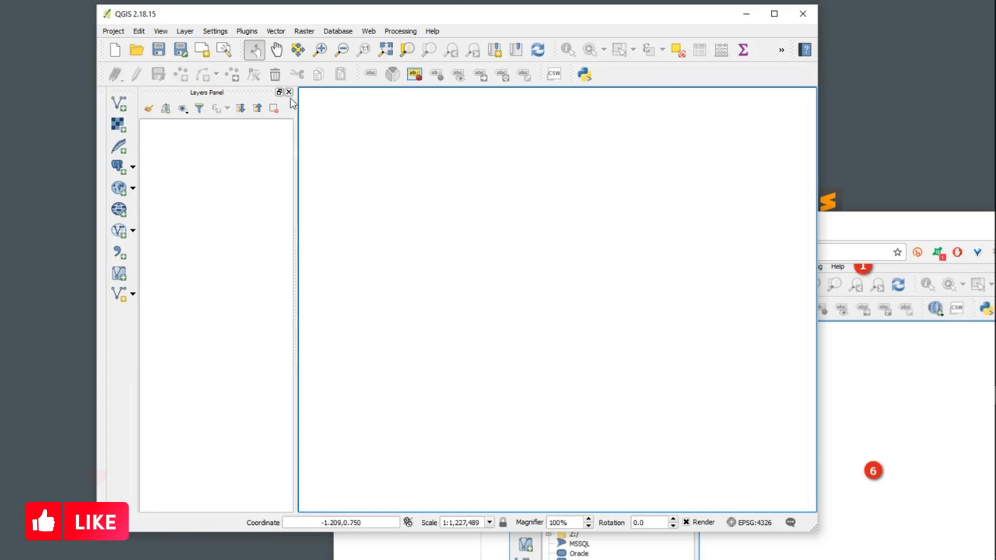
Step: Check the Layers Panel (5) and Browser Panel (4) in the assignment's diagram, then move the page away and nudge the QGIS window
{"action": "left_click_drag", "start_coordinate": [876, 231], "coordinate": [704, 44]}
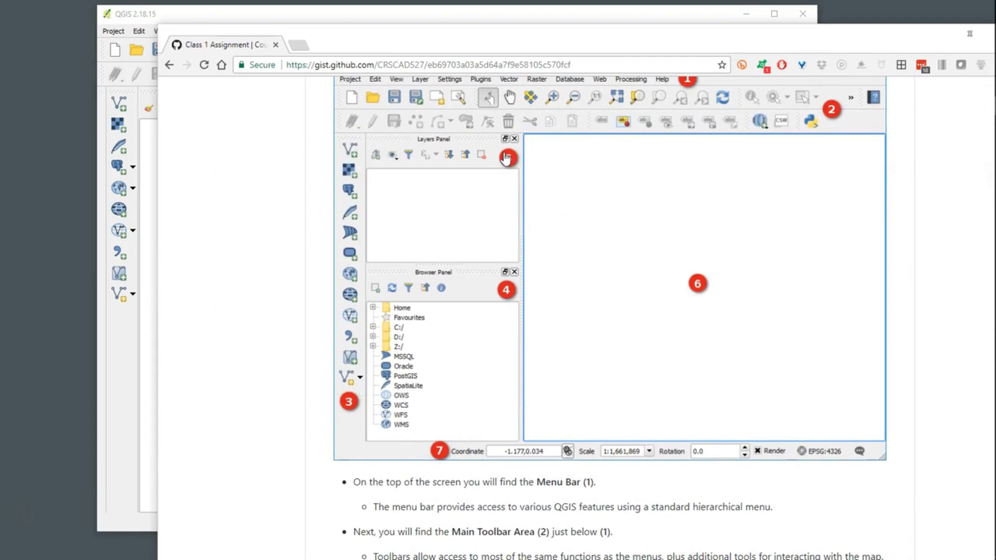
{"action": "left_click_drag", "start_coordinate": [506, 52], "coordinate": [745, 317]}
{"action": "left_click", "coordinate": [397, 19]}
{"action": "left_click_drag", "start_coordinate": [398, 18], "coordinate": [390, 21]}
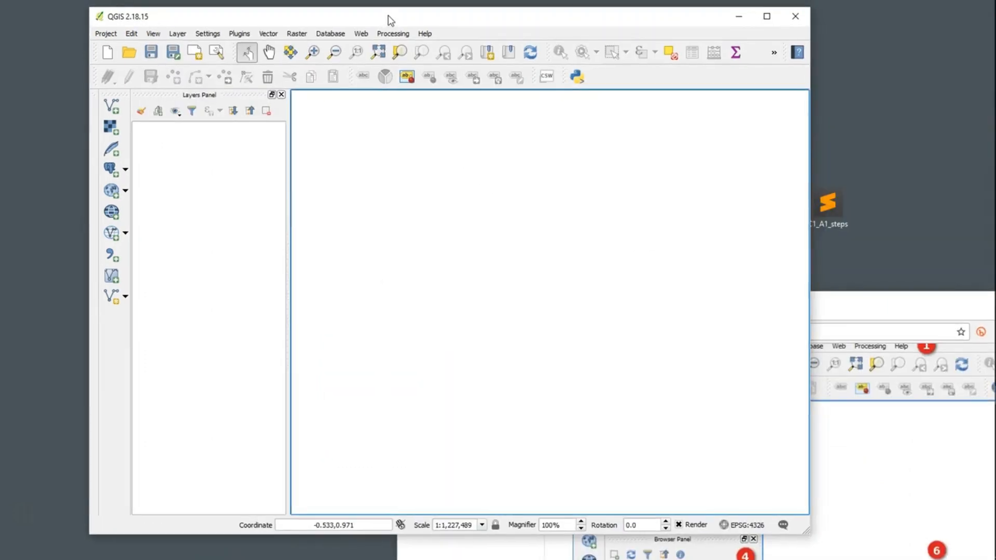
Step: Hide the Layers Panel, show the Browser Panel instead and place it floating over the map canvas
{"action": "left_click", "coordinate": [281, 95]}
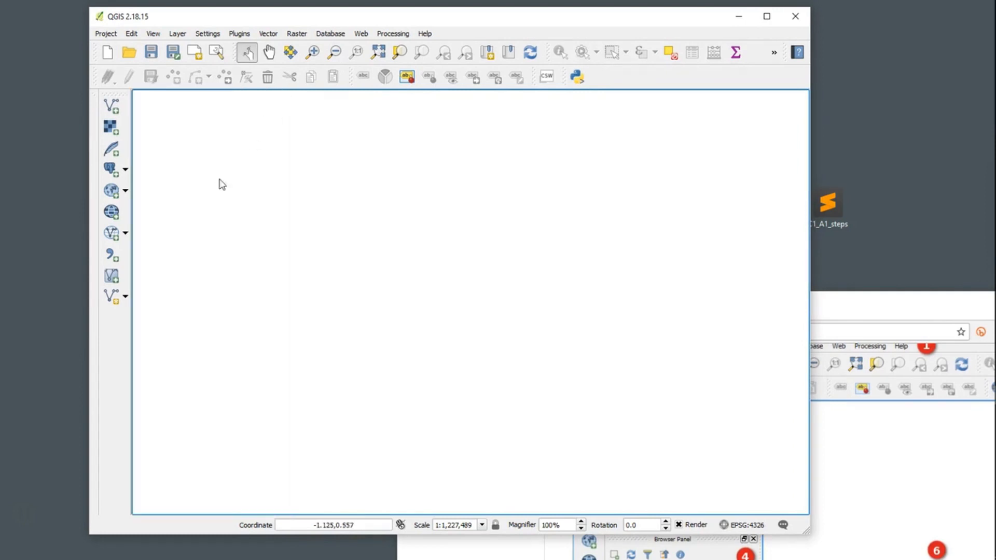
{"action": "left_click", "coordinate": [153, 34]}
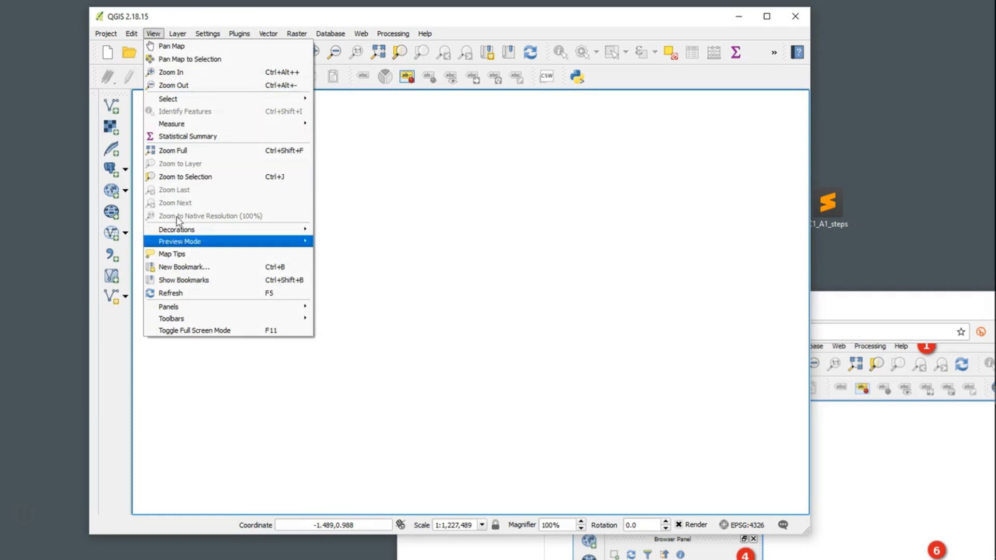
{"action": "mouse_move", "coordinate": [234, 318]}
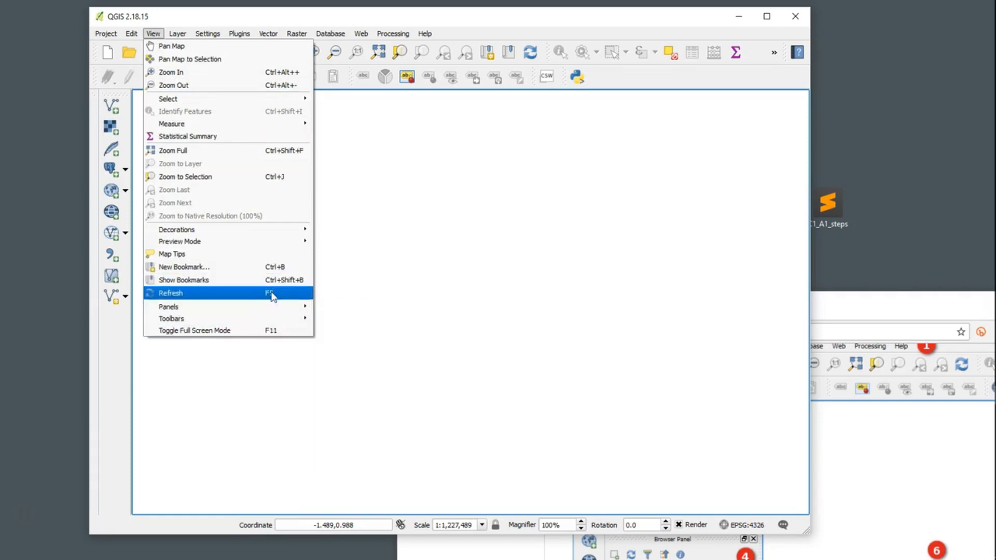
{"action": "mouse_move", "coordinate": [275, 307]}
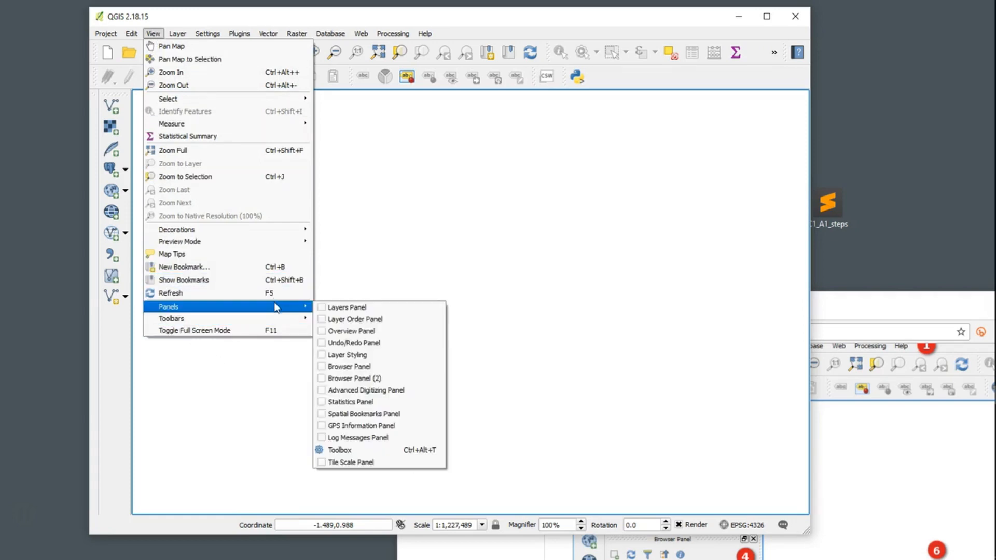
{"action": "left_click", "coordinate": [322, 367]}
{"action": "left_click_drag", "start_coordinate": [728, 127], "coordinate": [277, 207]}
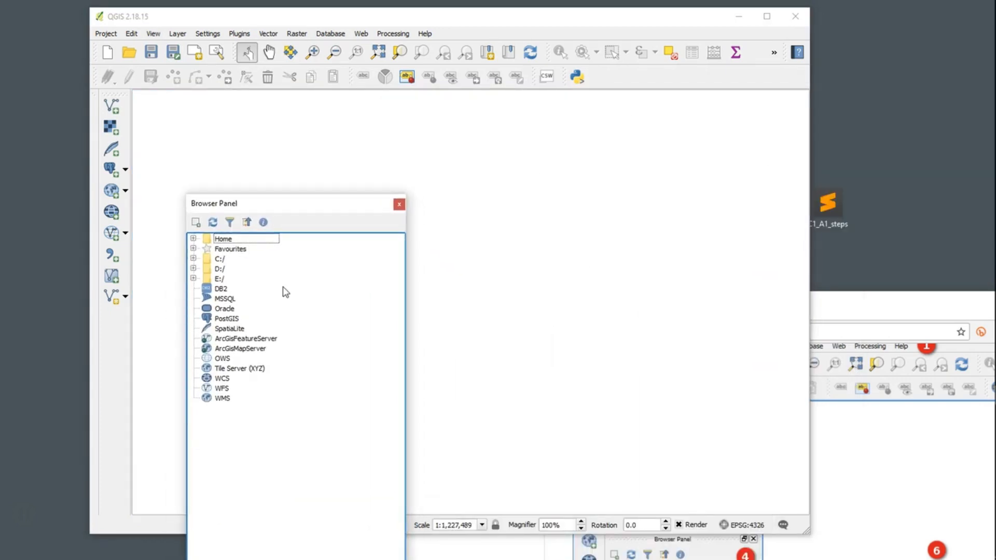
{"action": "left_click_drag", "start_coordinate": [293, 205], "coordinate": [384, 160]}
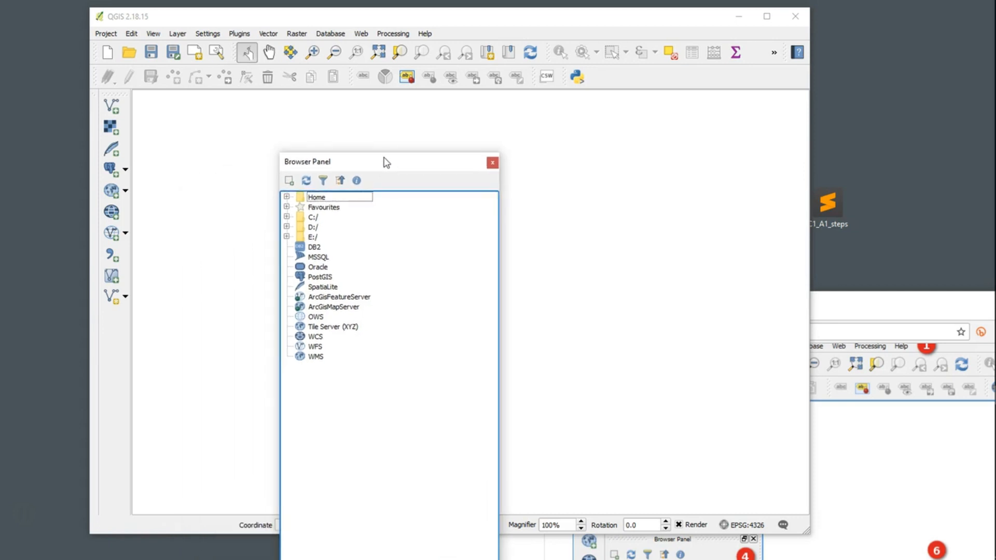
Step: Close the floating Browser Panel and show the Layers Panel again
{"action": "left_click", "coordinate": [492, 164]}
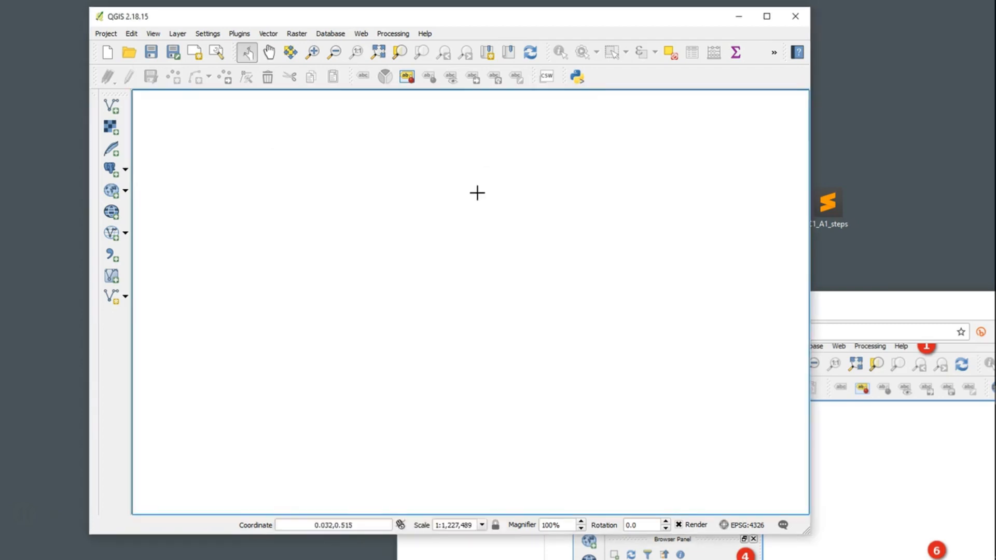
{"action": "left_click", "coordinate": [153, 33]}
{"action": "mouse_move", "coordinate": [153, 33]}
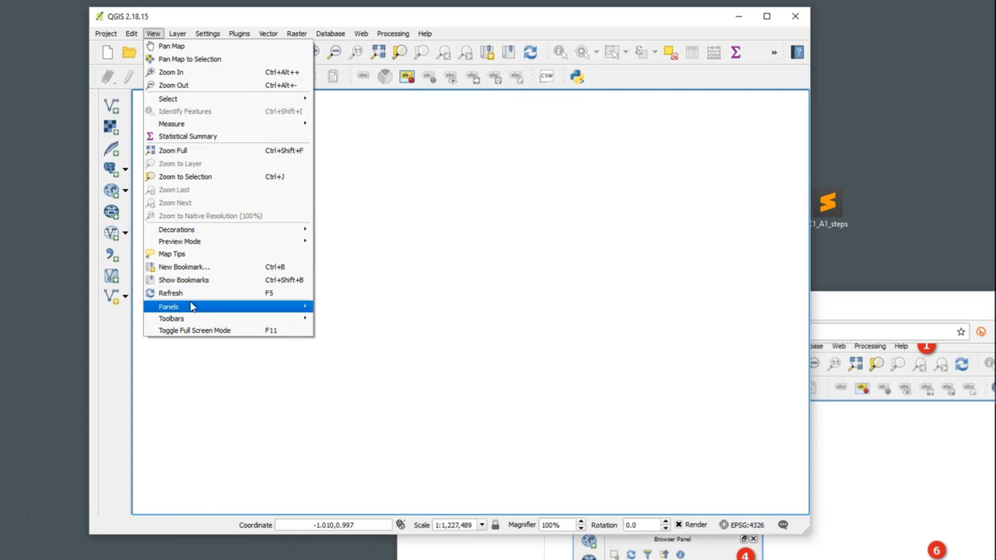
{"action": "mouse_move", "coordinate": [278, 311]}
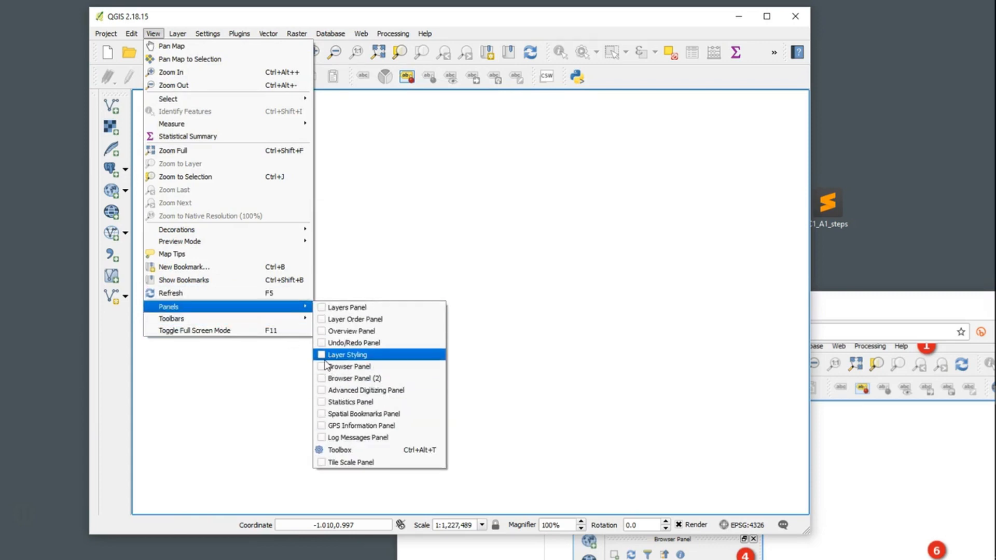
{"action": "left_click", "coordinate": [323, 308]}
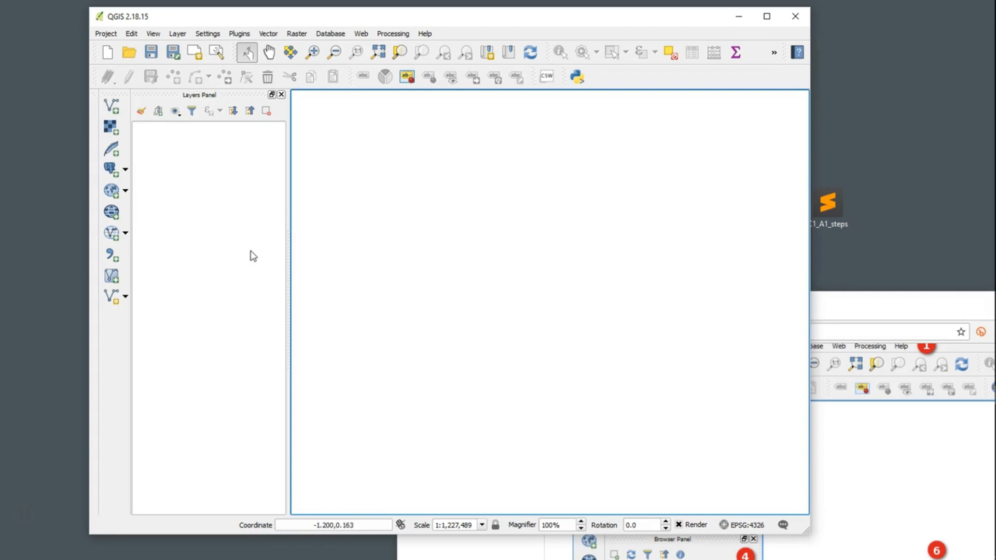
Step: Find the Map Canvas (6) in the assignment page's diagram and move the page away to compare it with the QGIS canvas
{"action": "left_click_drag", "start_coordinate": [217, 21], "coordinate": [189, 19]}
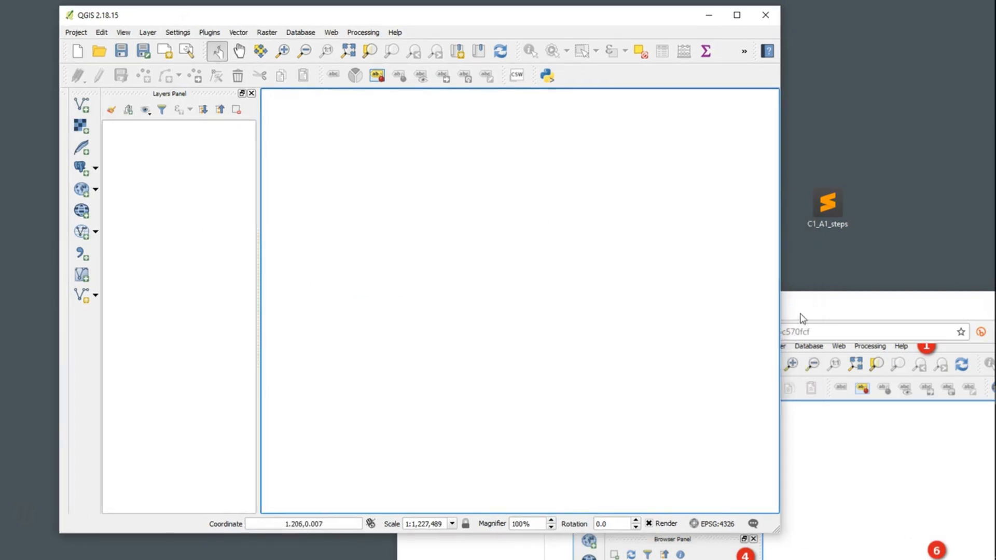
{"action": "left_click_drag", "start_coordinate": [798, 314], "coordinate": [571, 59]}
{"action": "scroll", "coordinate": [682, 399], "scroll_direction": "down", "scroll_amount": 1}
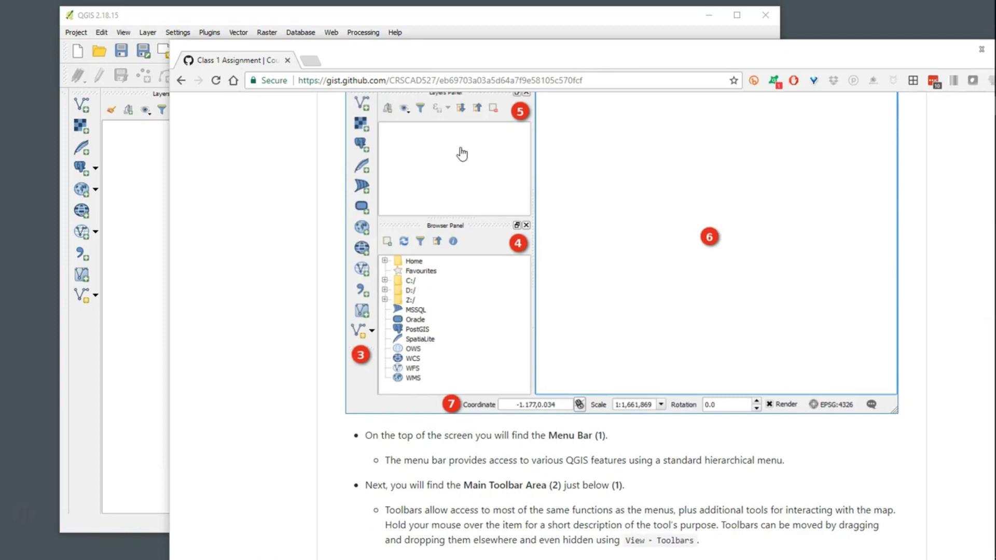
{"action": "left_click_drag", "start_coordinate": [482, 54], "coordinate": [513, 418]}
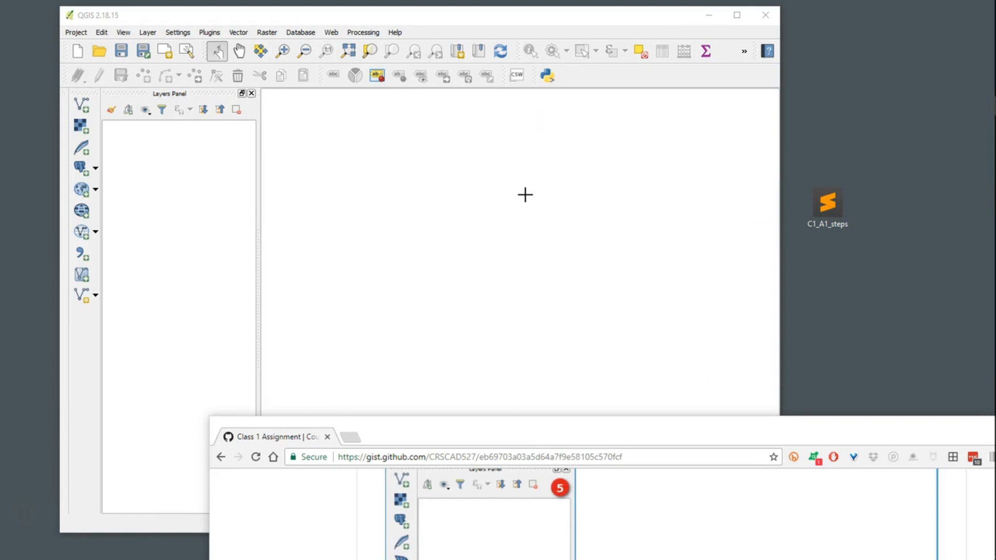
Step: Check the Status Bar (7) in the assignment's diagram and its description, then minimize the assignment page
{"action": "left_click_drag", "start_coordinate": [483, 434], "coordinate": [492, 71]}
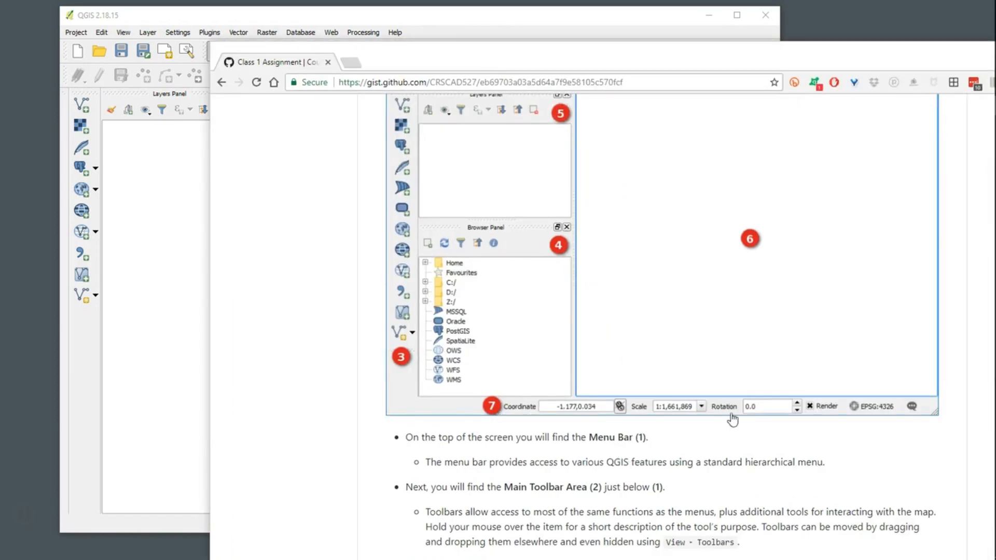
{"action": "scroll", "coordinate": [825, 414], "scroll_direction": "down", "scroll_amount": 7}
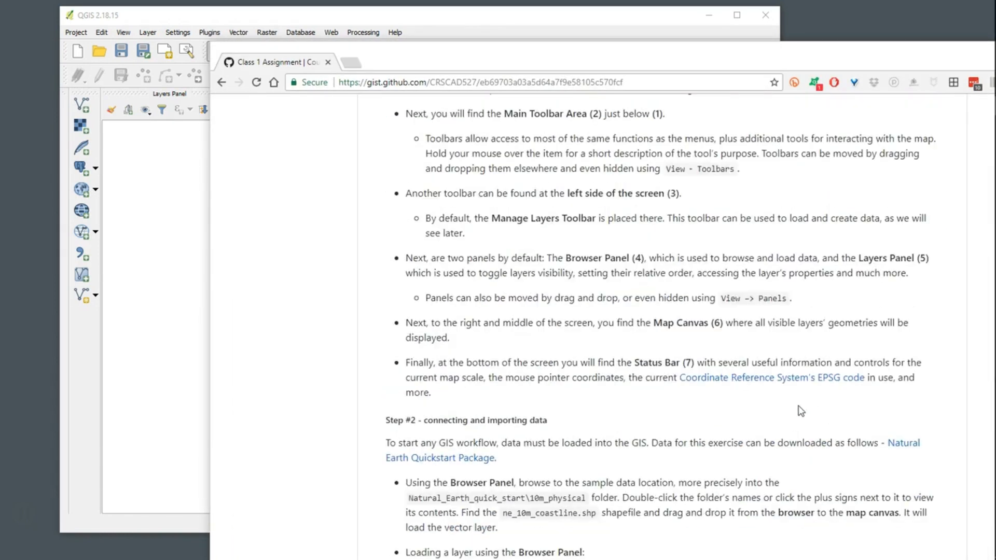
{"action": "scroll", "coordinate": [796, 405], "scroll_direction": "up", "scroll_amount": 6}
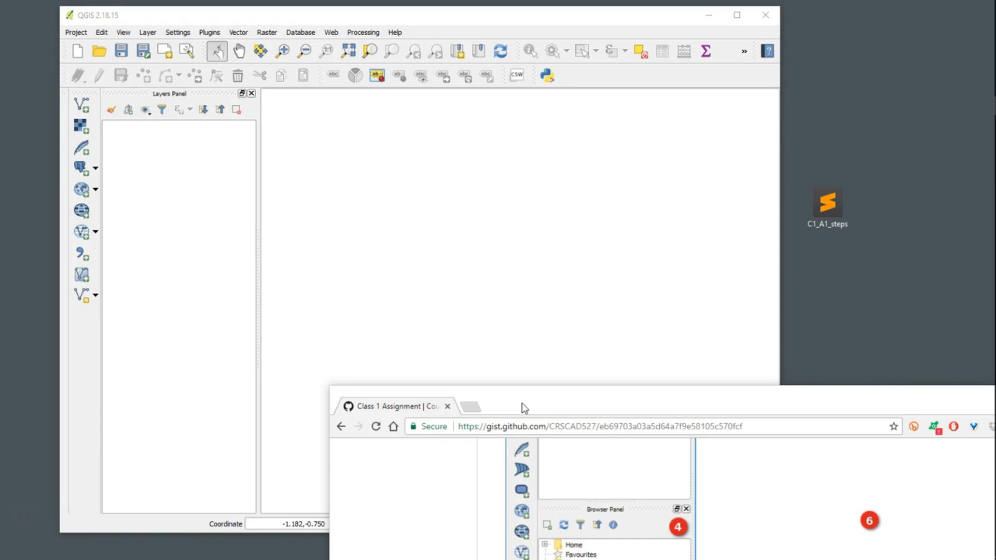
{"action": "left_click_drag", "start_coordinate": [524, 409], "coordinate": [295, 343]}
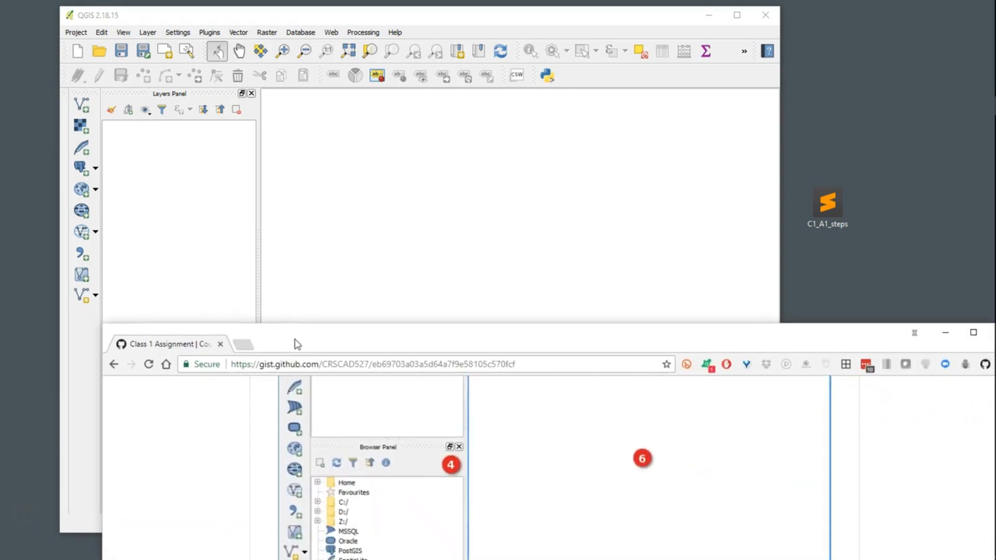
{"action": "left_click", "coordinate": [945, 332]}
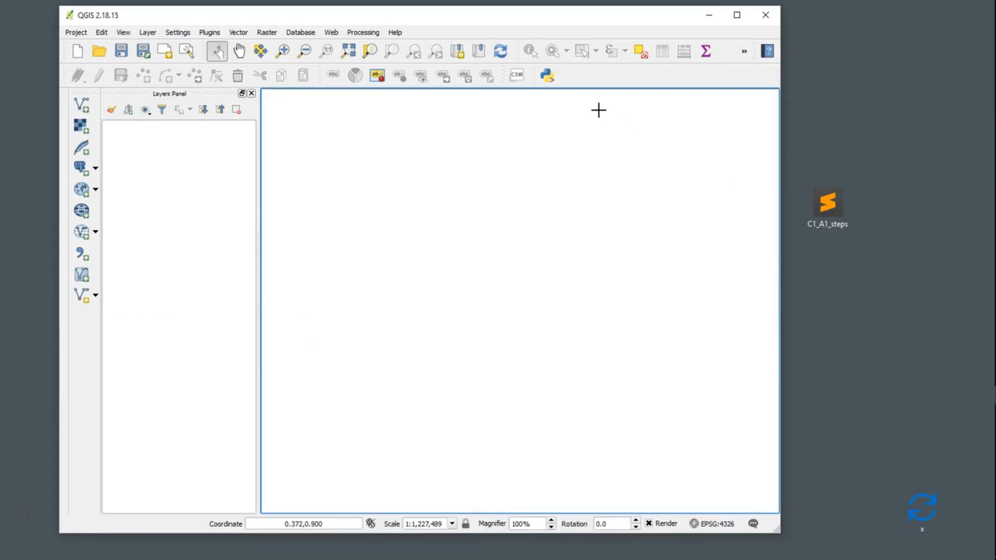
Step: Place the c1_a1 desktop folder directly above the Part_1_Intro folder, moving the QGIS window aside and back
{"action": "left_click_drag", "start_coordinate": [438, 16], "coordinate": [430, 304]}
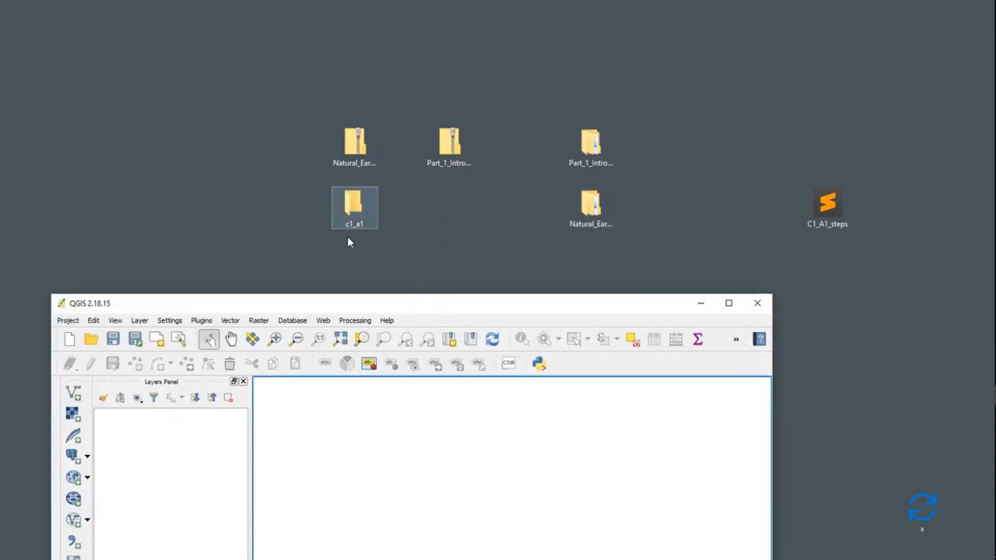
{"action": "left_click_drag", "start_coordinate": [349, 236], "coordinate": [587, 106]}
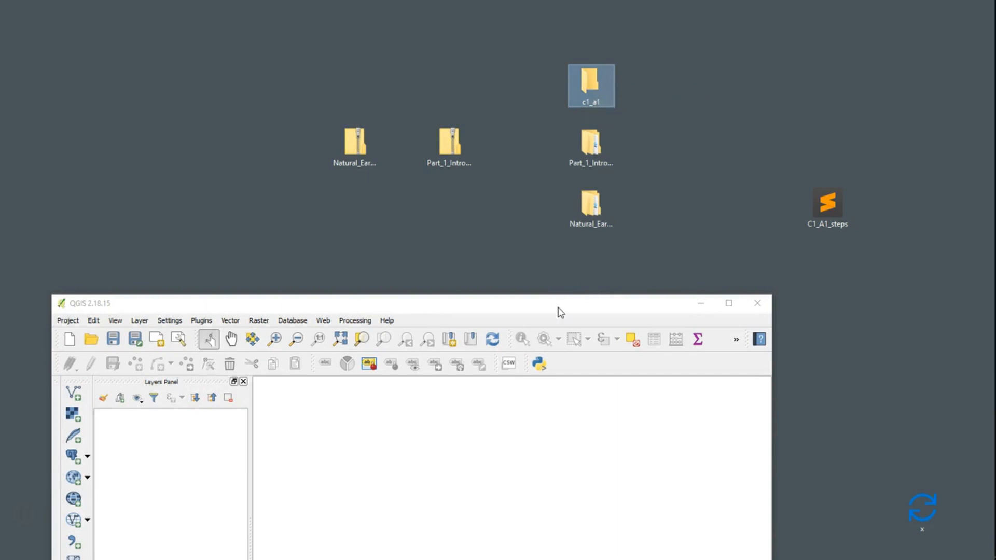
{"action": "left_click_drag", "start_coordinate": [557, 307], "coordinate": [577, 26]}
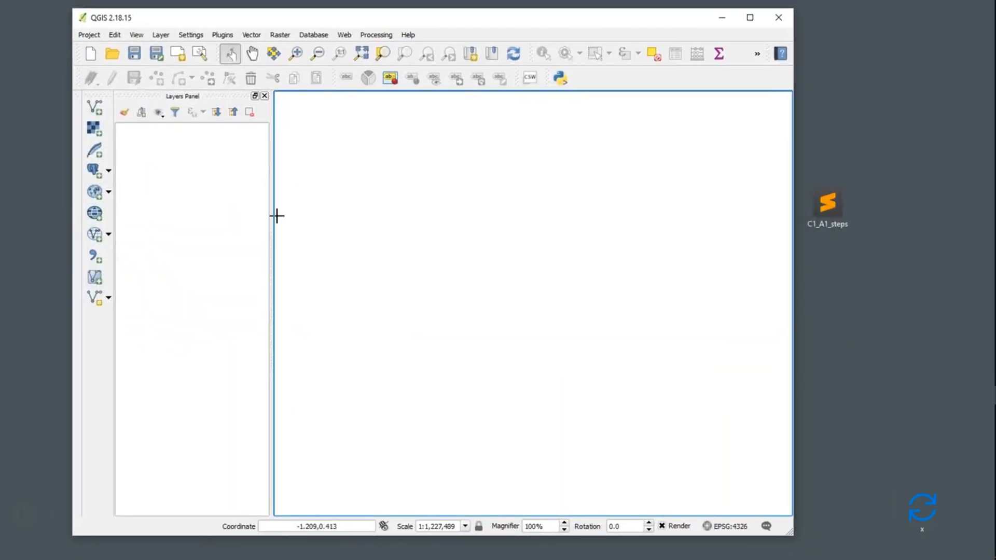
Step: Start adding a vector layer with File as the source type and review the encoding choices, keeping UTF-8
{"action": "left_click", "coordinate": [97, 110]}
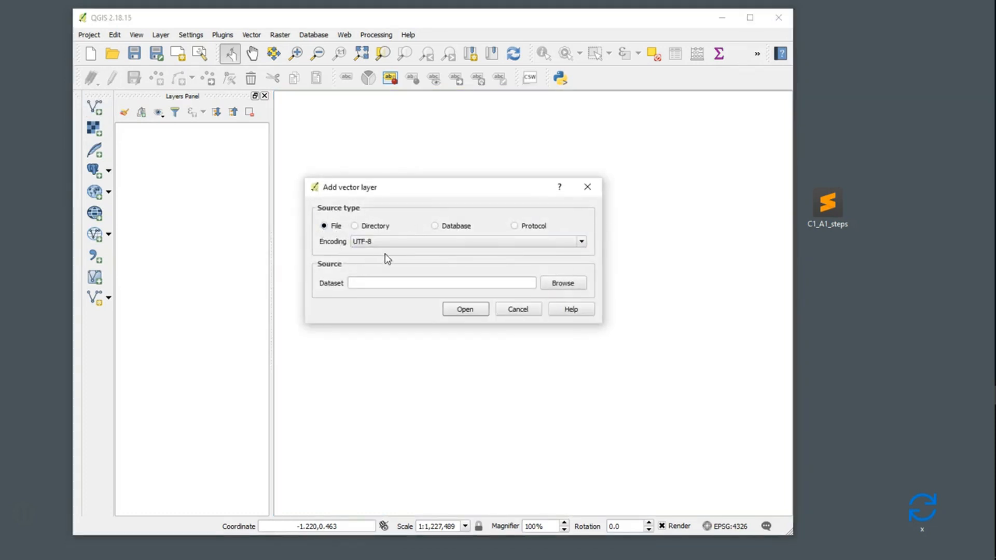
{"action": "left_click", "coordinate": [459, 246]}
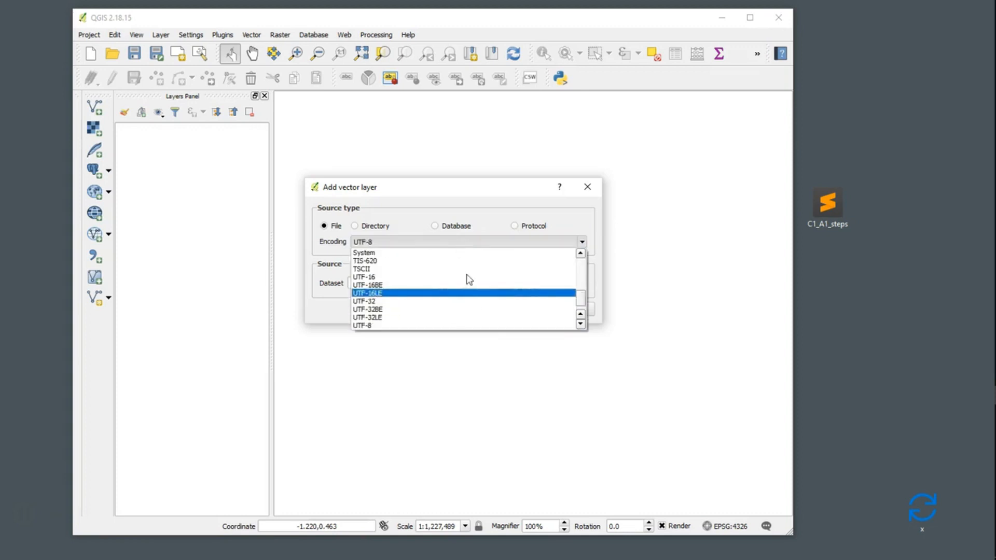
{"action": "left_click", "coordinate": [393, 242]}
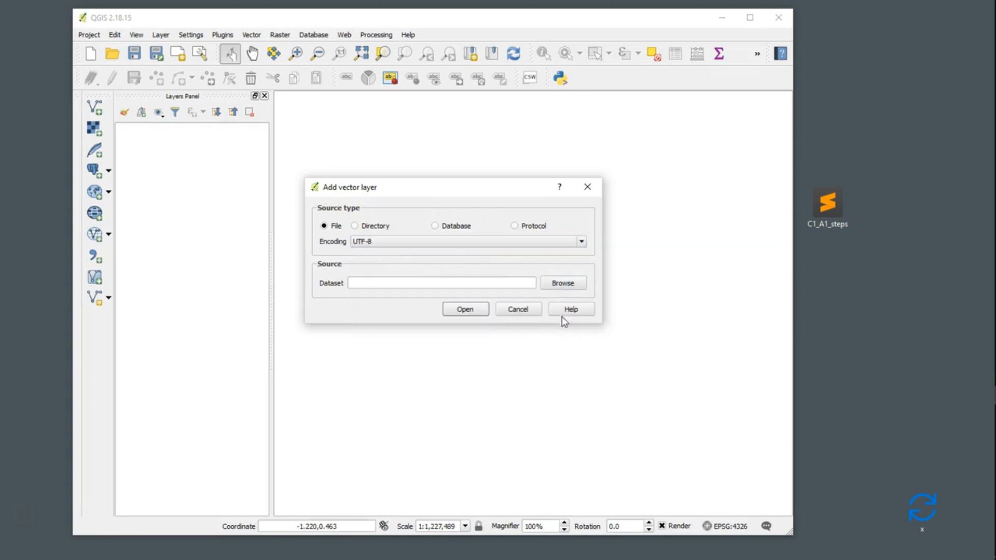
Step: Browse for the dataset on the Desktop in Natural_Earth_quick_start, packages, Natural_Earth_quick_start, 50m_raster, NE1_50M_SR_W
{"action": "left_click", "coordinate": [567, 284]}
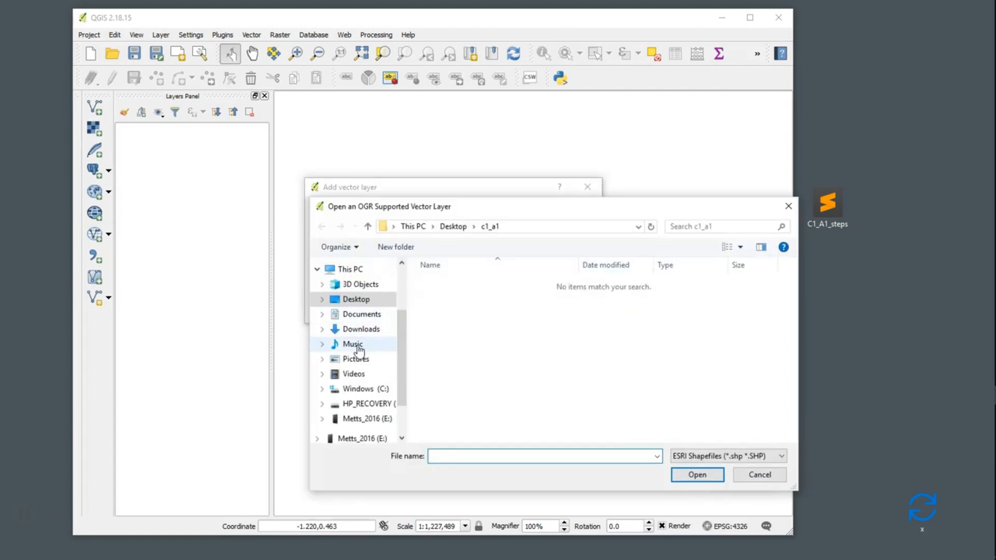
{"action": "left_click", "coordinate": [363, 299]}
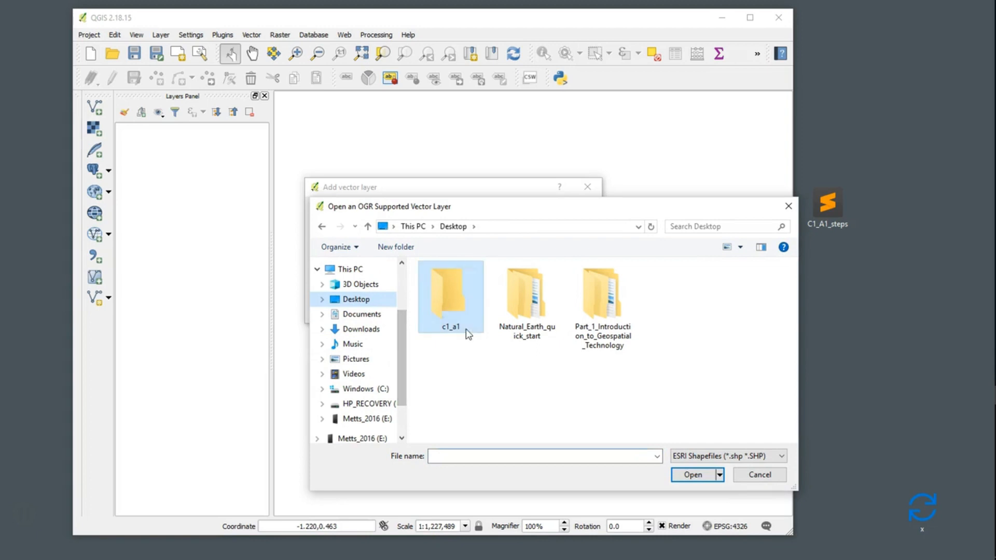
{"action": "double_click", "coordinate": [532, 333]}
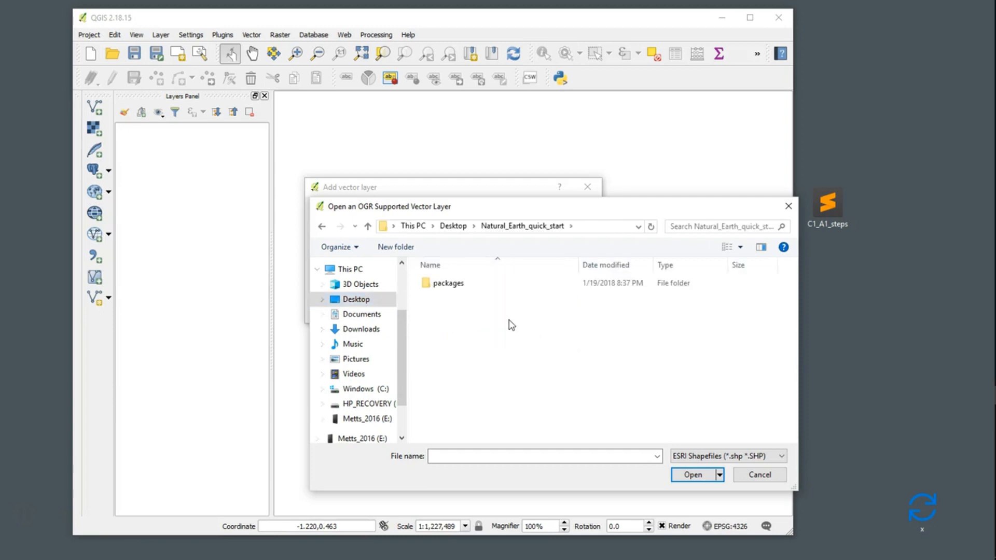
{"action": "left_click", "coordinate": [449, 285]}
{"action": "double_click", "coordinate": [449, 285]}
{"action": "double_click", "coordinate": [450, 284]}
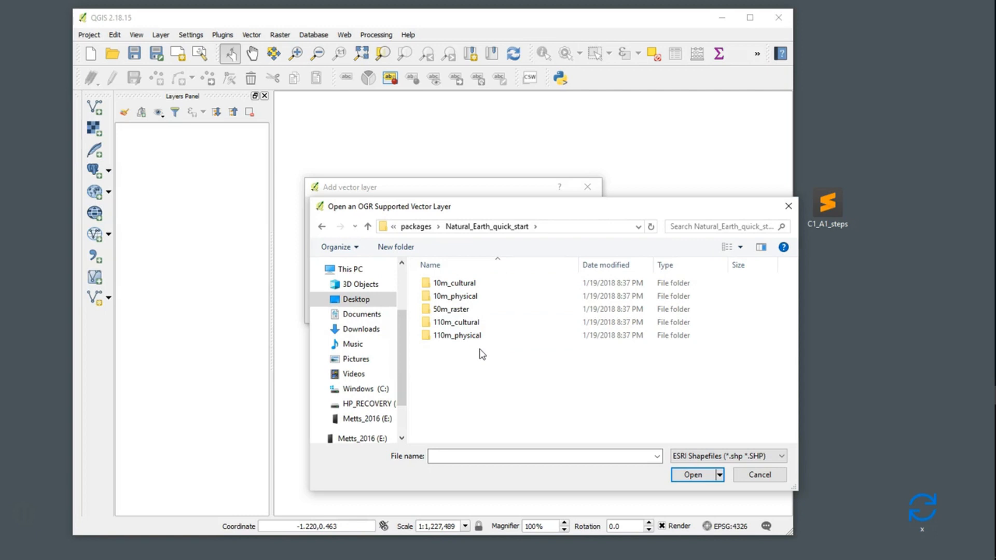
{"action": "double_click", "coordinate": [445, 310]}
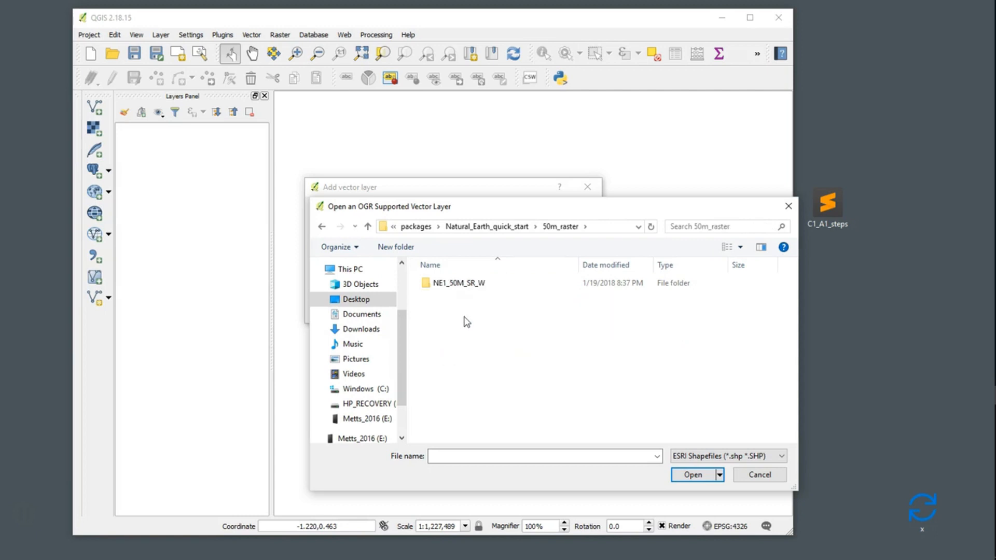
{"action": "double_click", "coordinate": [463, 283]}
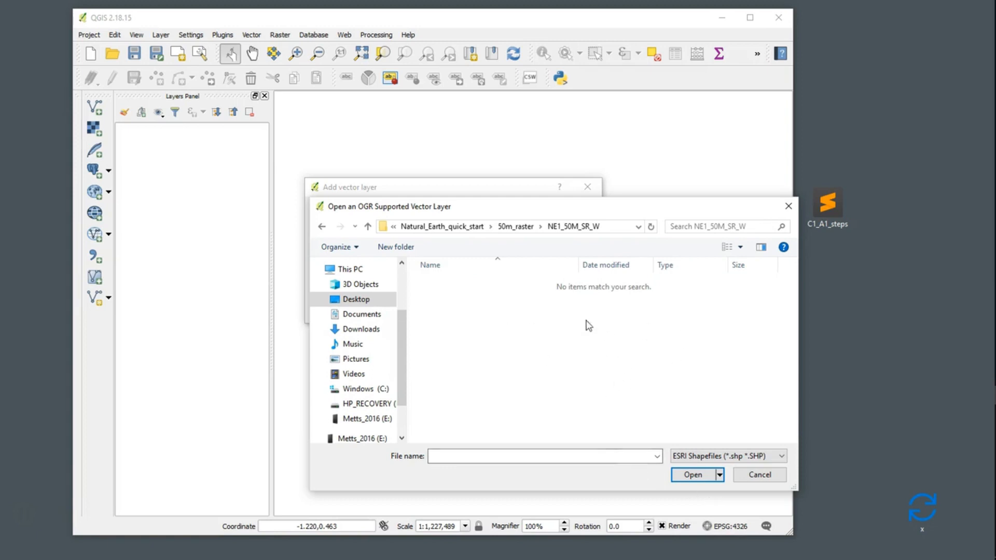
Step: Move the file selection dialog up and review the supported vector file formats, keeping the ESRI Shapefiles filter
{"action": "left_click_drag", "start_coordinate": [506, 210], "coordinate": [472, 134]}
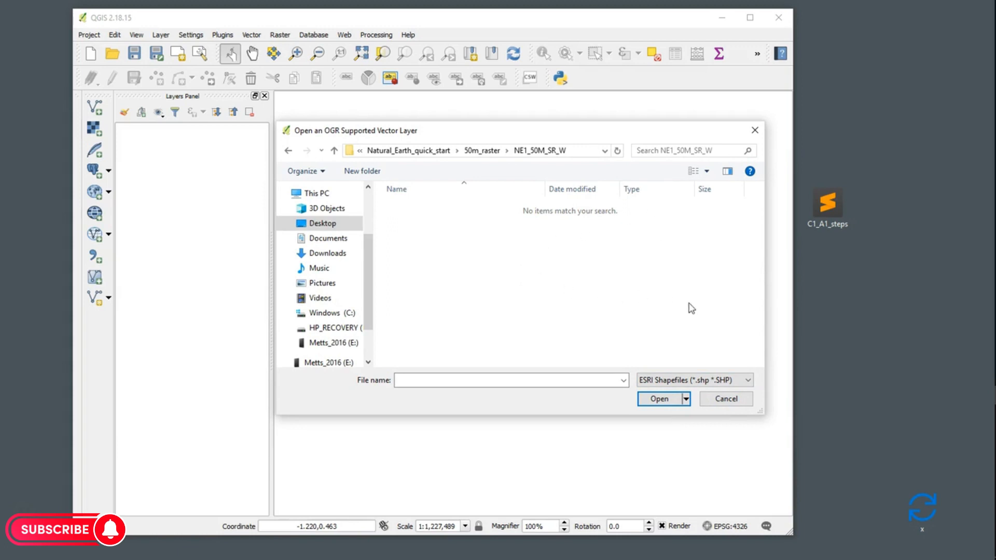
{"action": "left_click", "coordinate": [716, 381]}
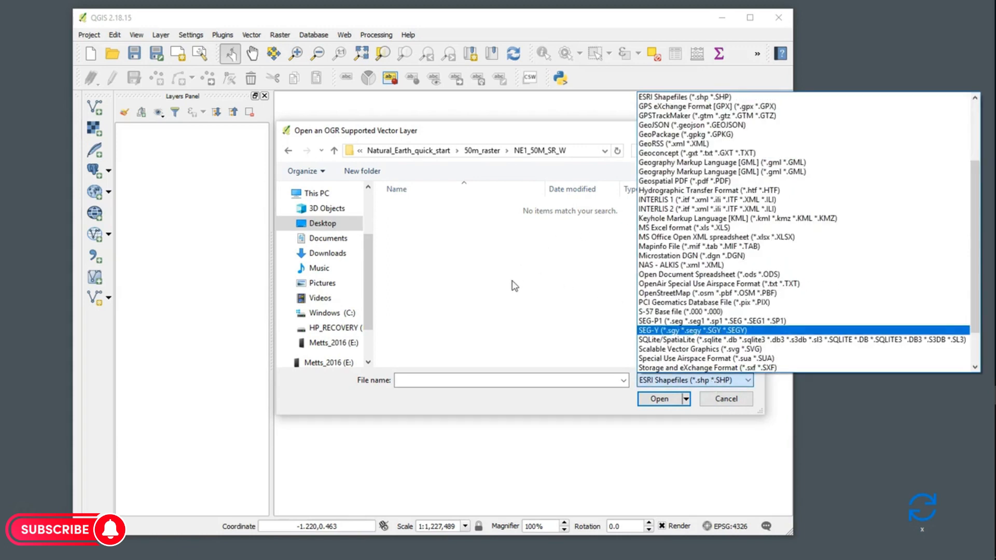
{"action": "left_click", "coordinate": [537, 286]}
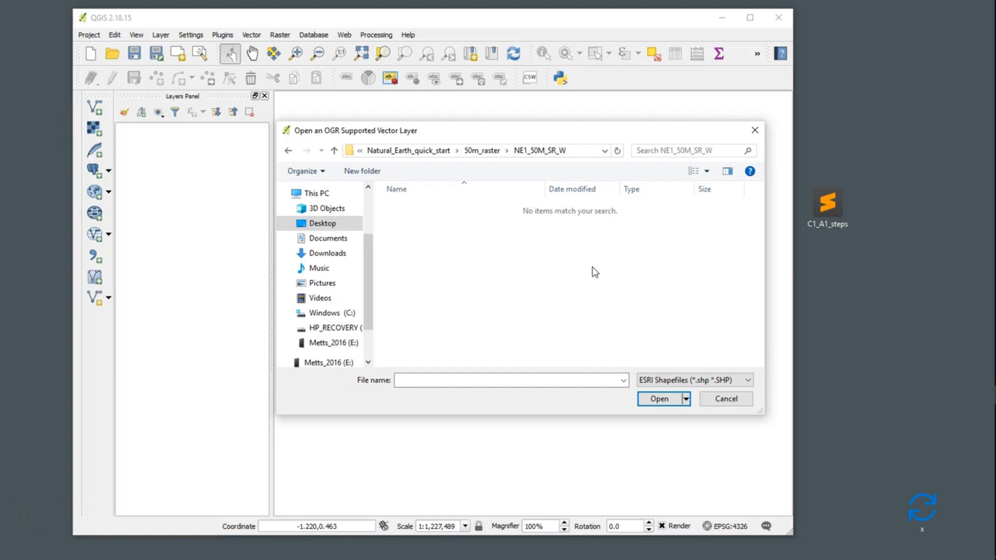
{"action": "left_click", "coordinate": [676, 381]}
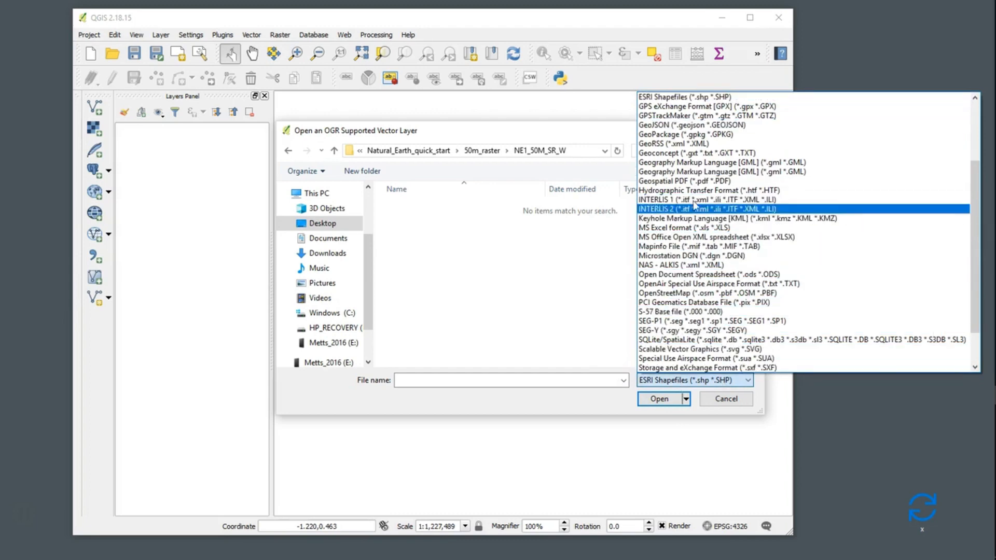
{"action": "left_click", "coordinate": [499, 316]}
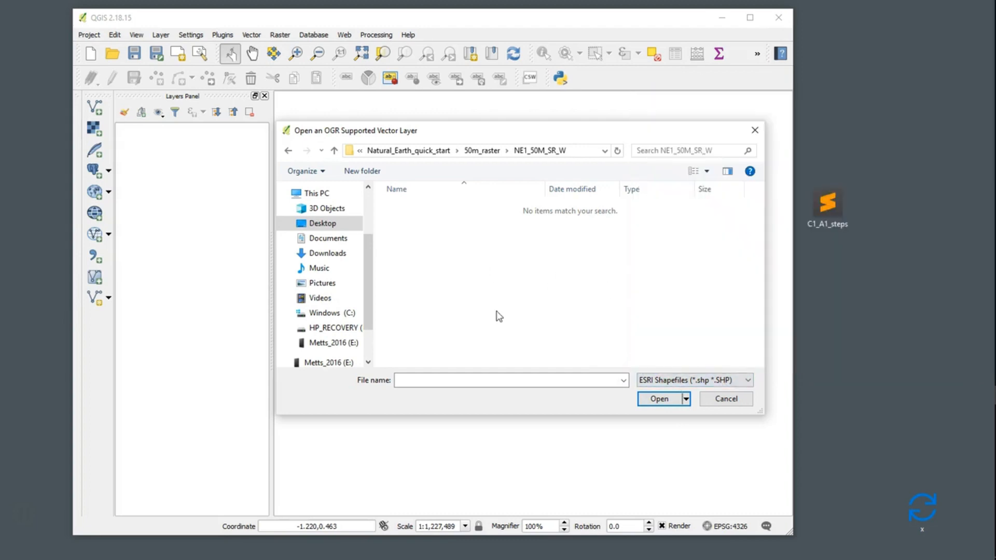
Step: Browse to 10m_cultural inside Natural_Earth_quick_start, examine its contents with the ESRI Shapefiles filter, and cancel adding the layer
{"action": "left_click", "coordinate": [482, 151]}
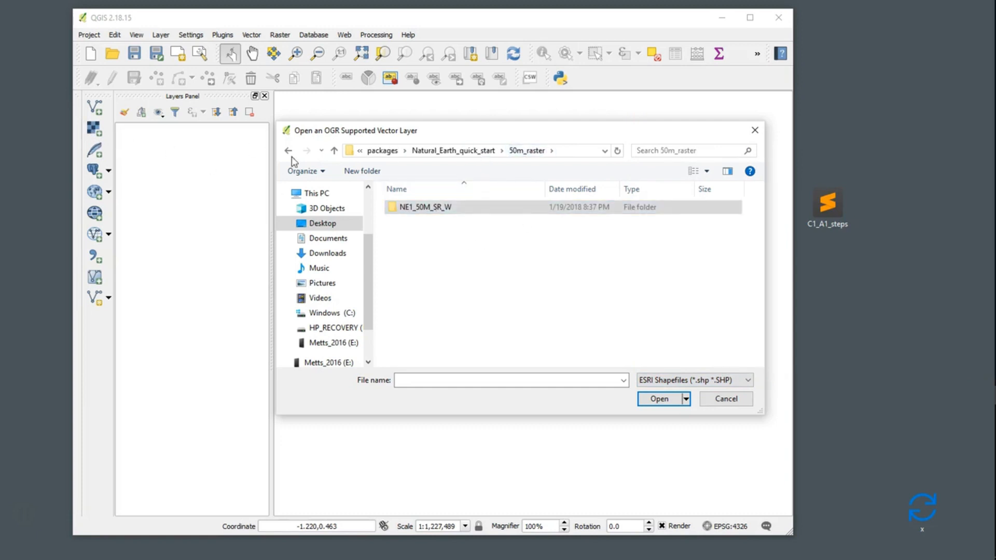
{"action": "left_click", "coordinate": [456, 150]}
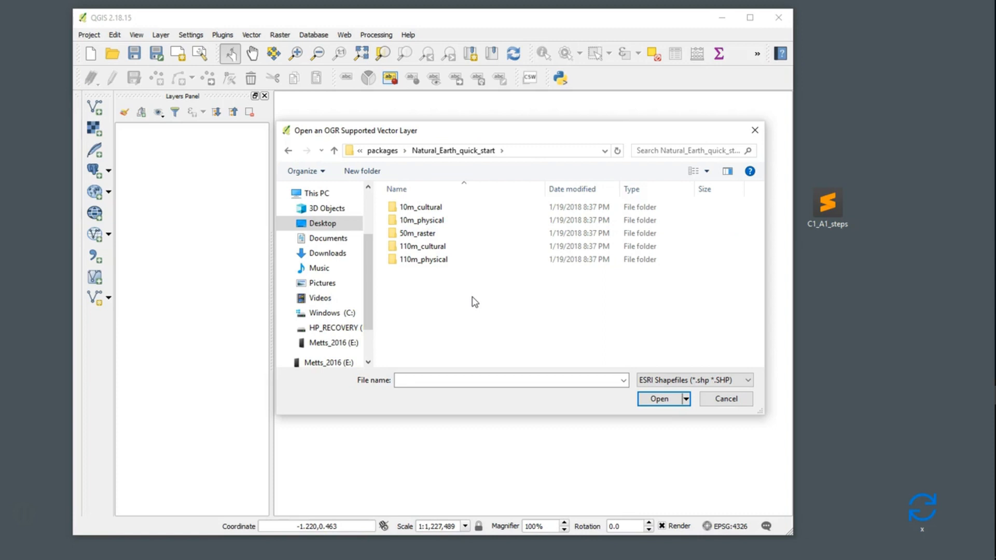
{"action": "double_click", "coordinate": [425, 206]}
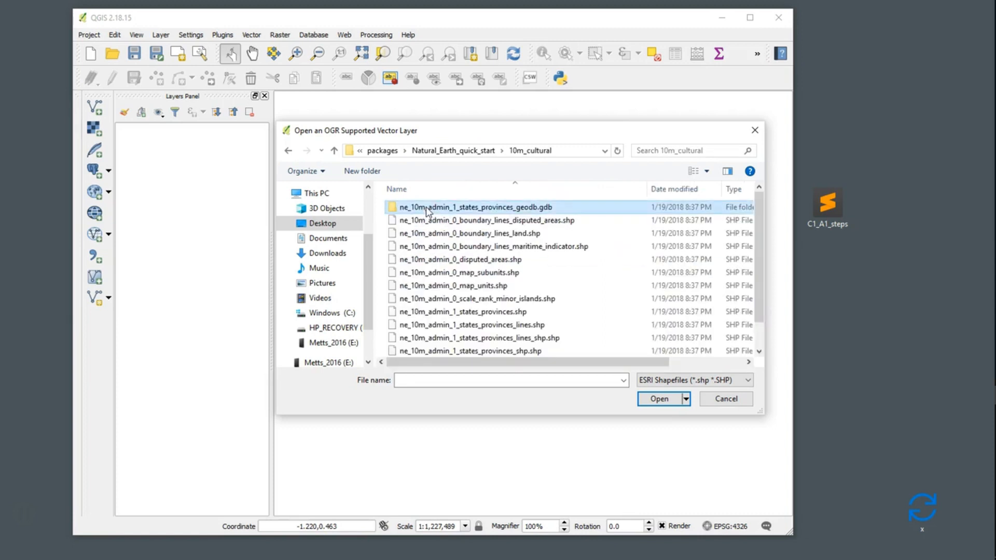
{"action": "left_click", "coordinate": [717, 381]}
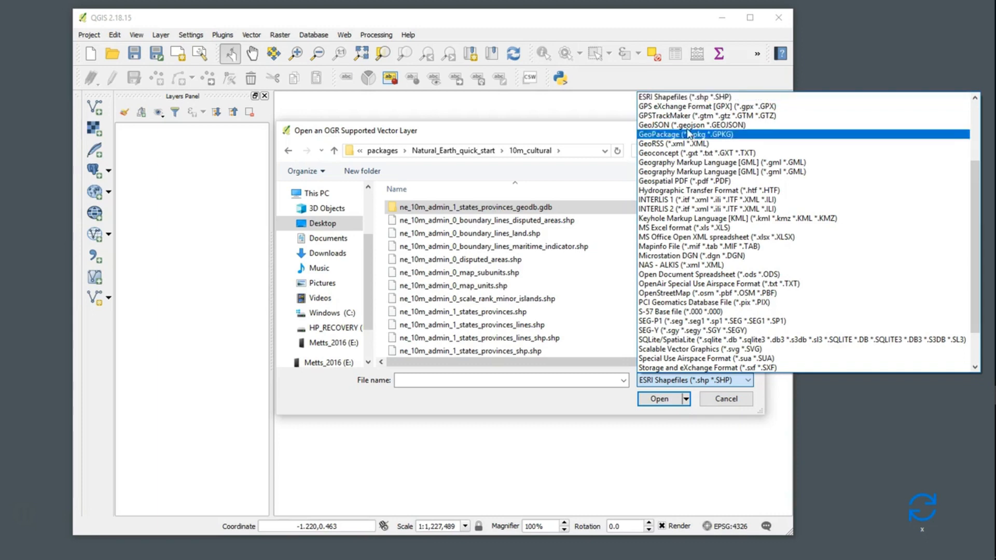
{"action": "left_click", "coordinate": [680, 97]}
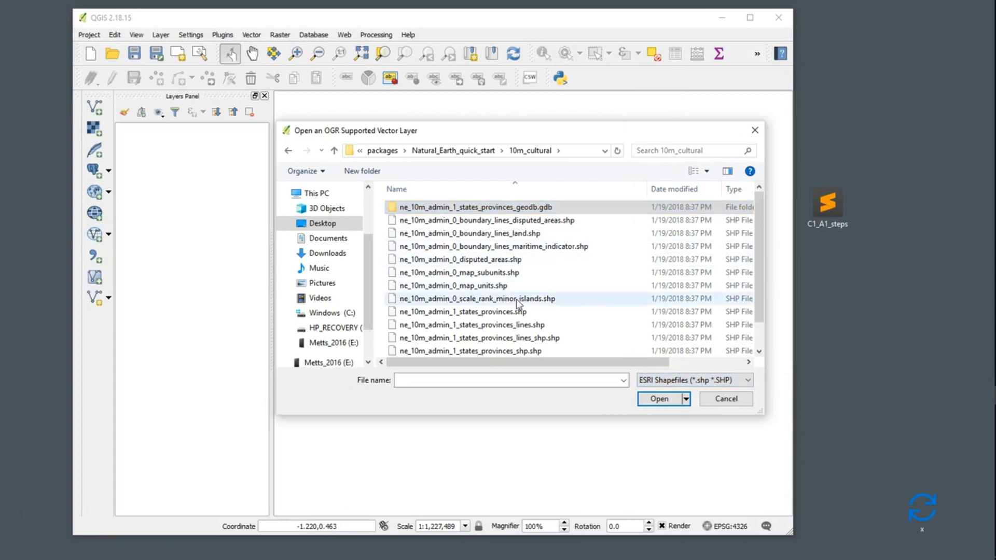
{"action": "left_click_drag", "start_coordinate": [759, 232], "coordinate": [752, 207]}
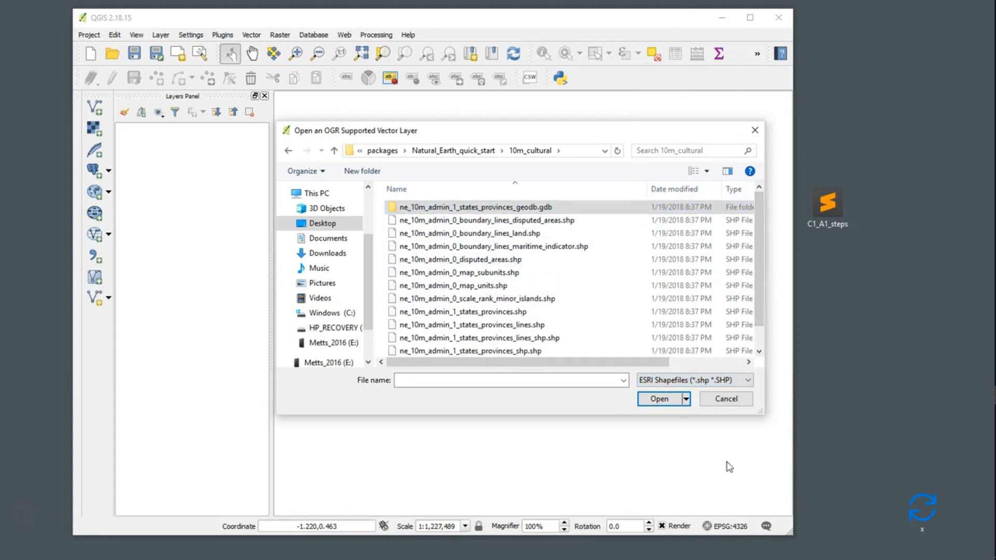
{"action": "left_click", "coordinate": [726, 399]}
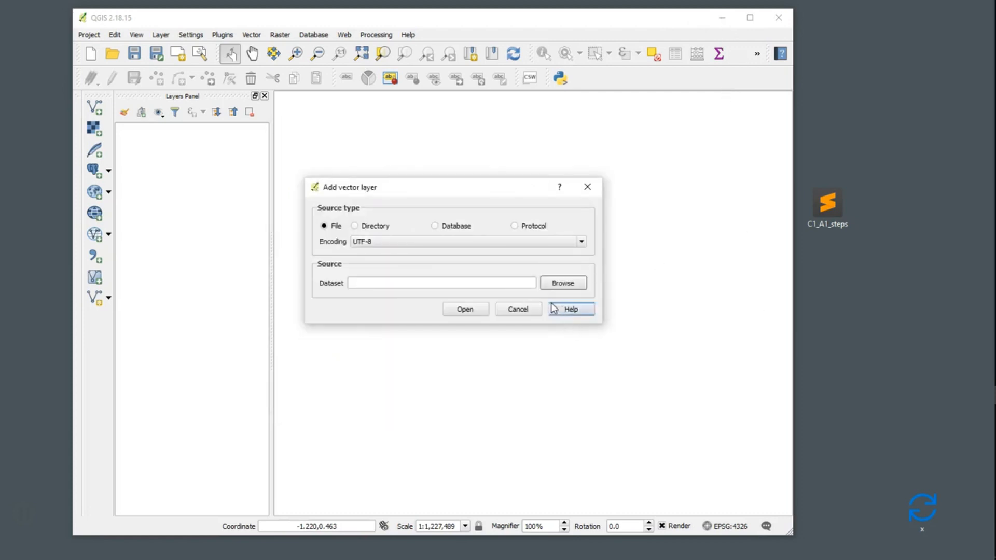
{"action": "left_click", "coordinate": [518, 309]}
Step: Minimize QGIS and open the desktop folder Natural_Earth_quick_start in File Explorer, going through packages and Natural_Earth_quick_start to 10m_cultural
{"action": "left_click", "coordinate": [722, 18]}
{"action": "double_click", "coordinate": [590, 203]}
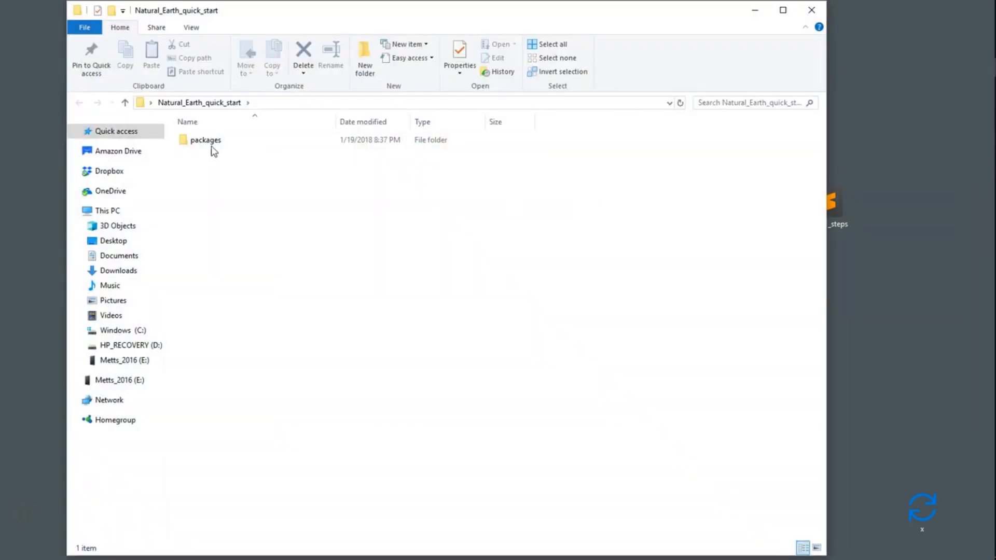
{"action": "double_click", "coordinate": [211, 145]}
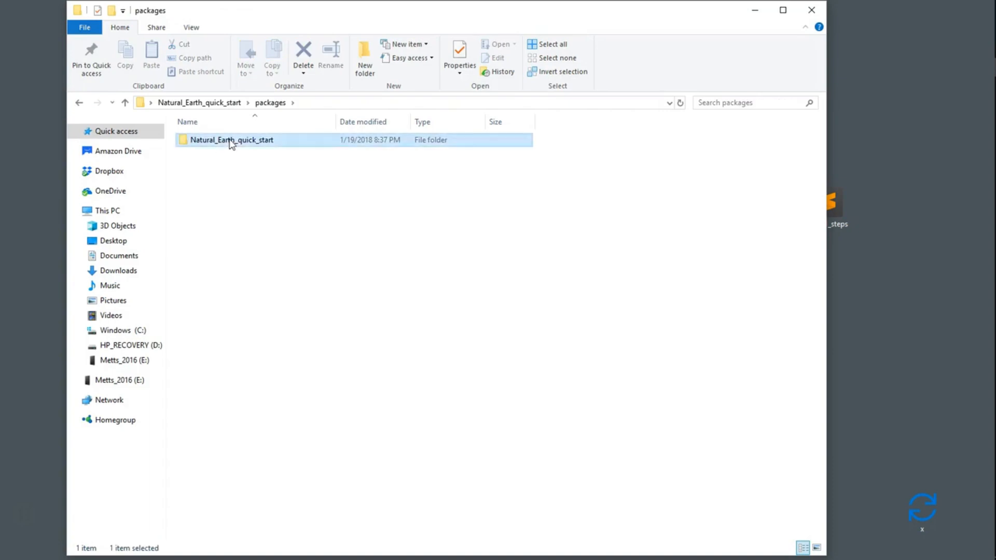
{"action": "double_click", "coordinate": [229, 140]}
{"action": "double_click", "coordinate": [220, 141]}
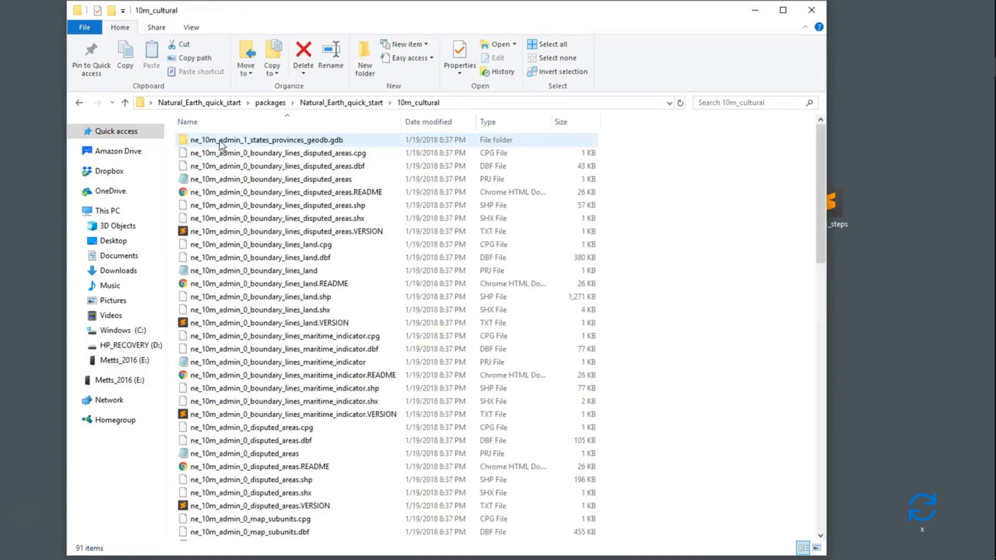
Step: Examine the full list of 10m_cultural files and the file types that make up each dataset, and close the folder window
{"action": "scroll", "coordinate": [795, 441], "scroll_direction": "down", "scroll_amount": 10}
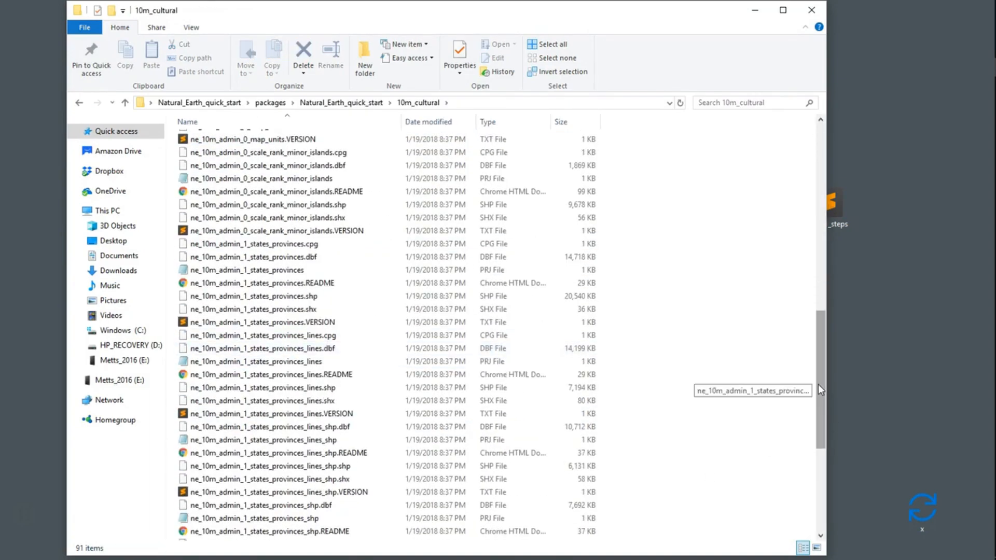
{"action": "left_click_drag", "start_coordinate": [818, 384], "coordinate": [784, 199]}
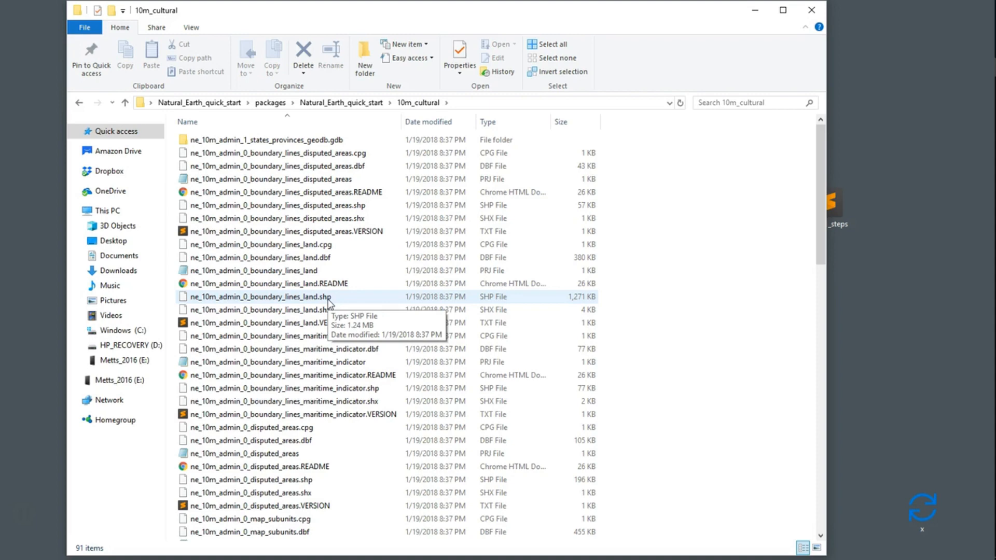
{"action": "scroll", "coordinate": [348, 318], "scroll_direction": "down", "scroll_amount": 11}
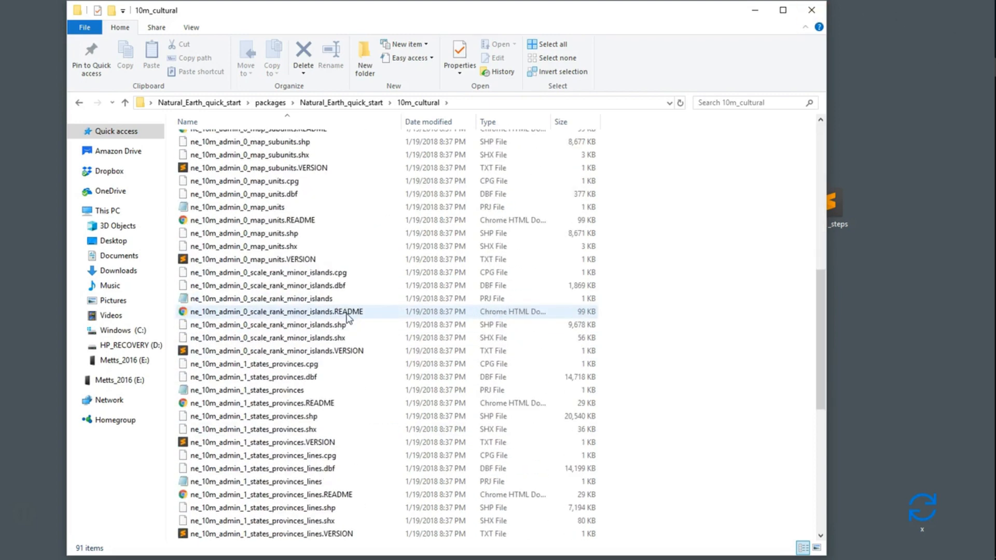
{"action": "scroll", "coordinate": [347, 317], "scroll_direction": "up", "scroll_amount": 11}
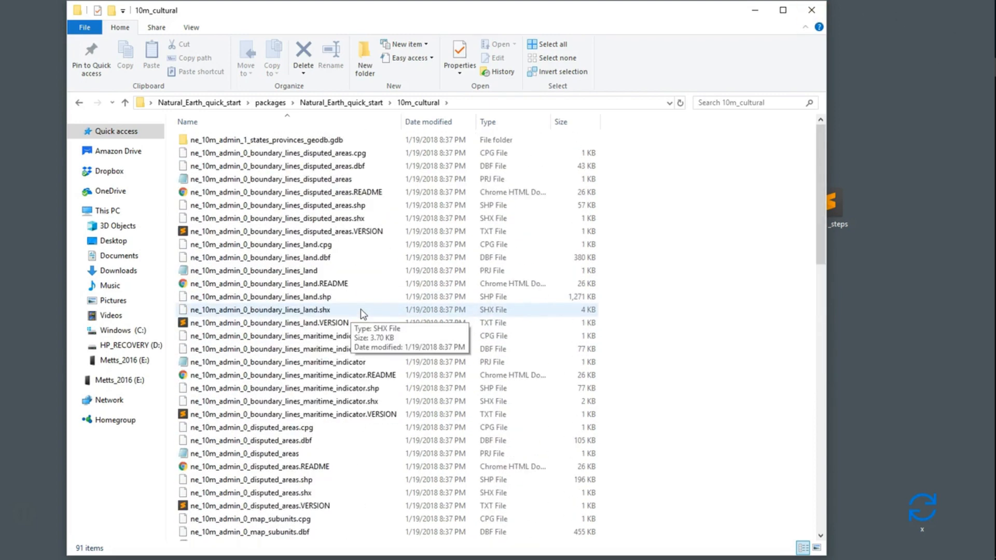
{"action": "scroll", "coordinate": [360, 310], "scroll_direction": "down", "scroll_amount": 20}
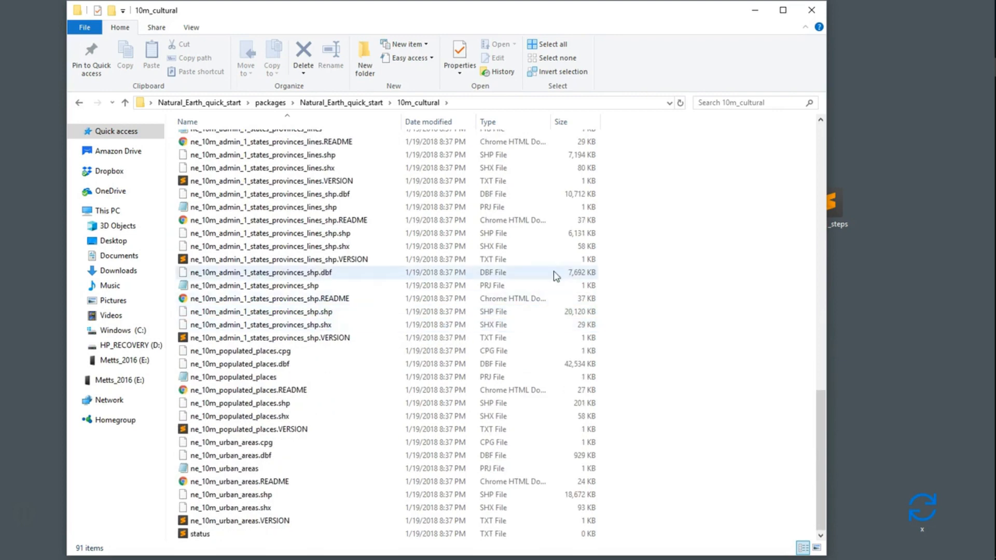
{"action": "left_click", "coordinate": [811, 10]}
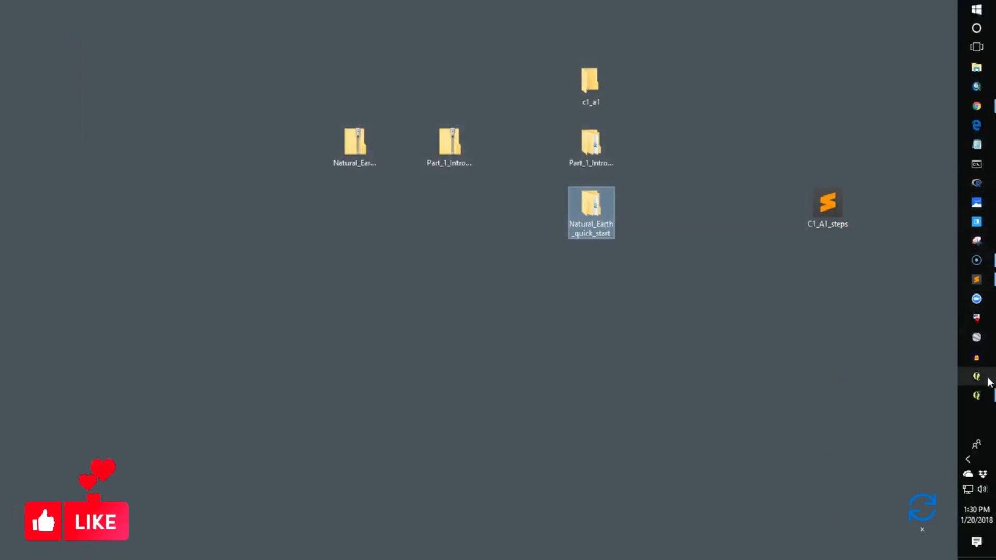
Step: Return to QGIS and browse for a vector dataset in Natural_Earth_quick_start, packages, Natural_Earth_quick_start, 10m_cultural, keeping the ESRI Shapefiles filter
{"action": "left_click", "coordinate": [976, 395]}
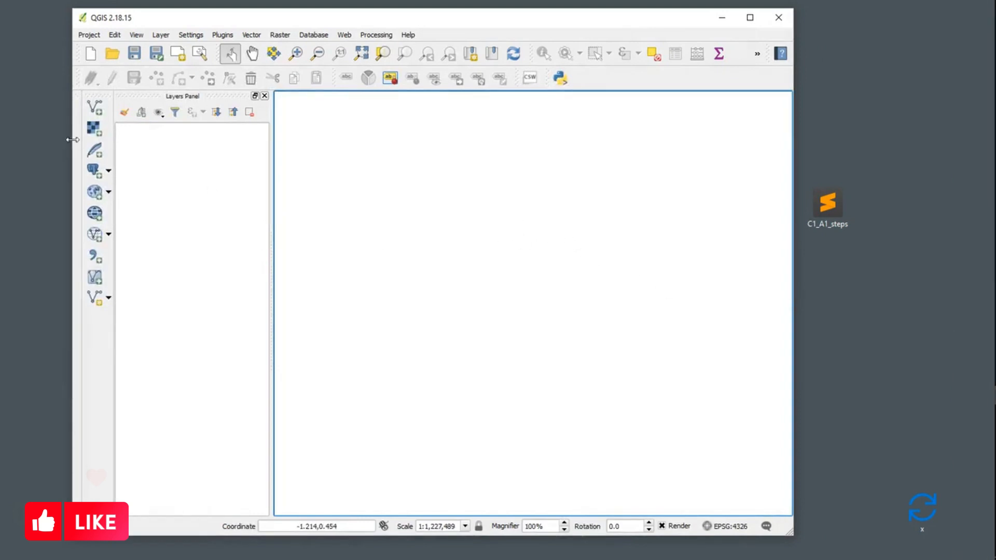
{"action": "left_click", "coordinate": [95, 108]}
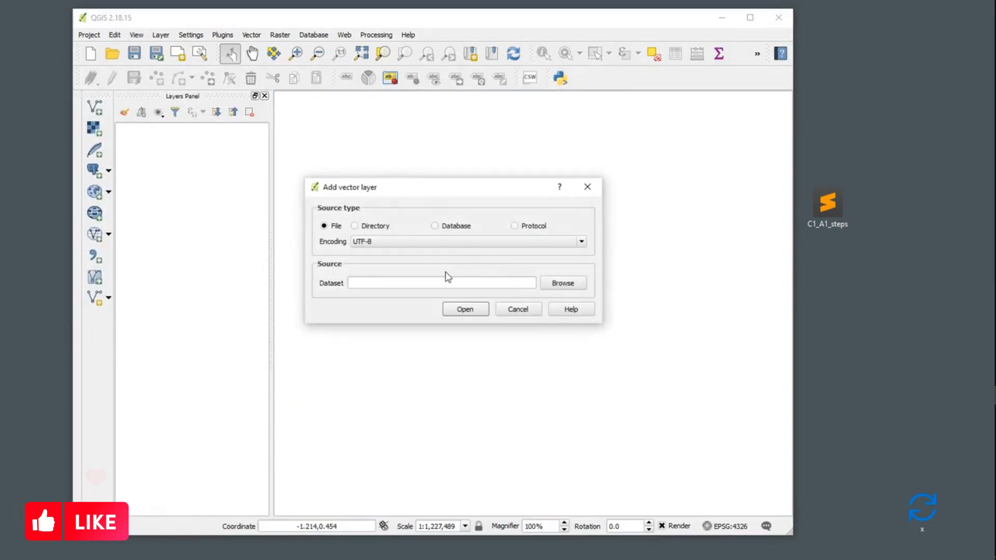
{"action": "left_click", "coordinate": [562, 282]}
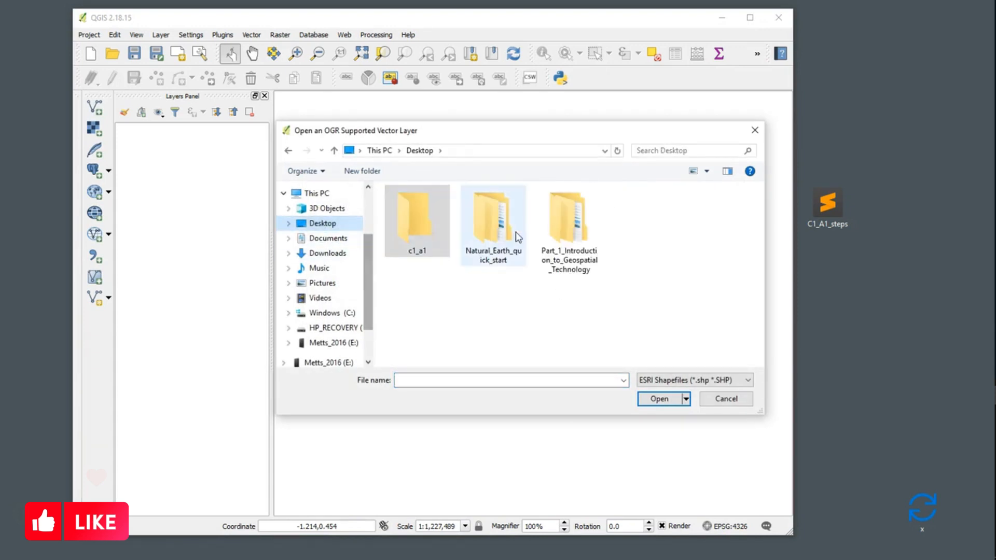
{"action": "double_click", "coordinate": [496, 223]}
{"action": "double_click", "coordinate": [419, 208]}
{"action": "double_click", "coordinate": [419, 210]}
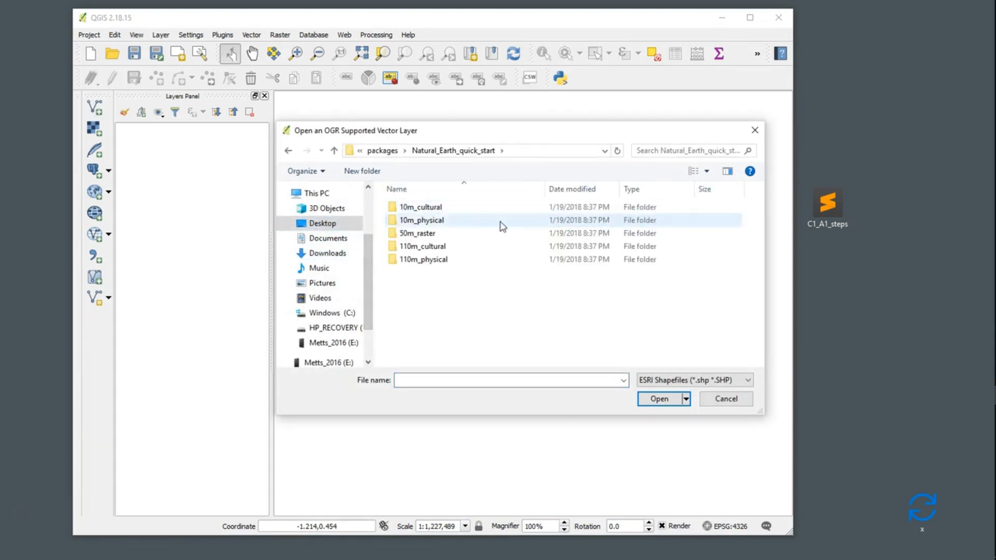
{"action": "double_click", "coordinate": [414, 209]}
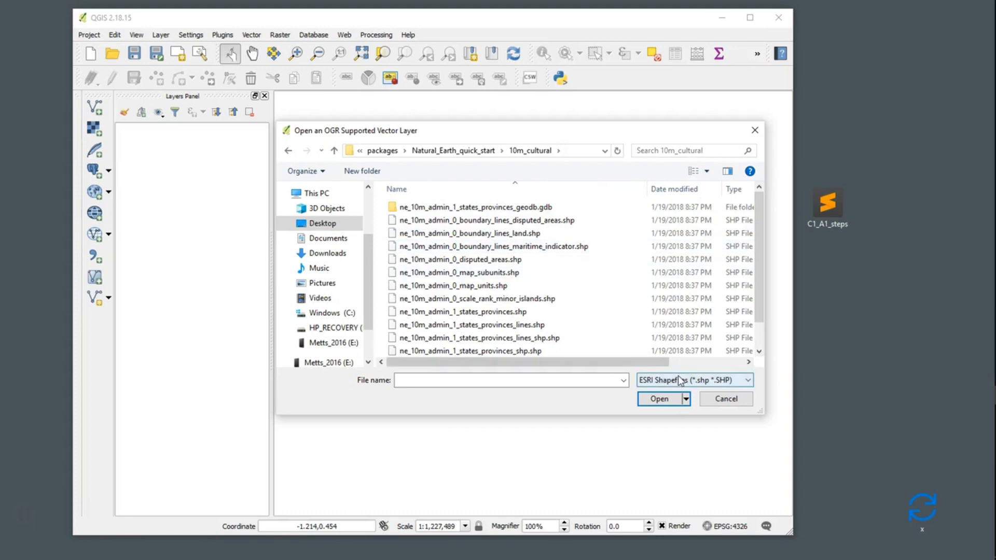
{"action": "left_click", "coordinate": [695, 381]}
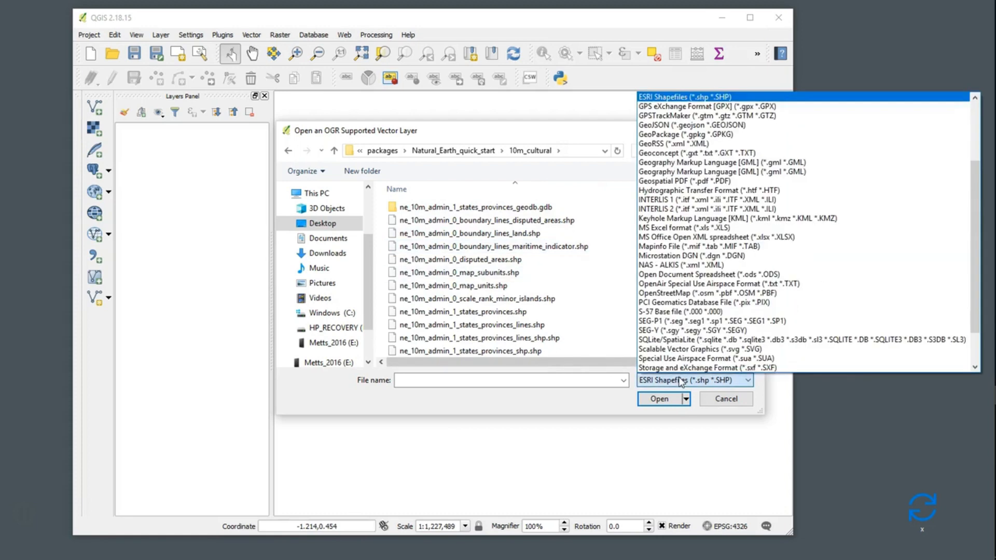
{"action": "left_click", "coordinate": [659, 99]}
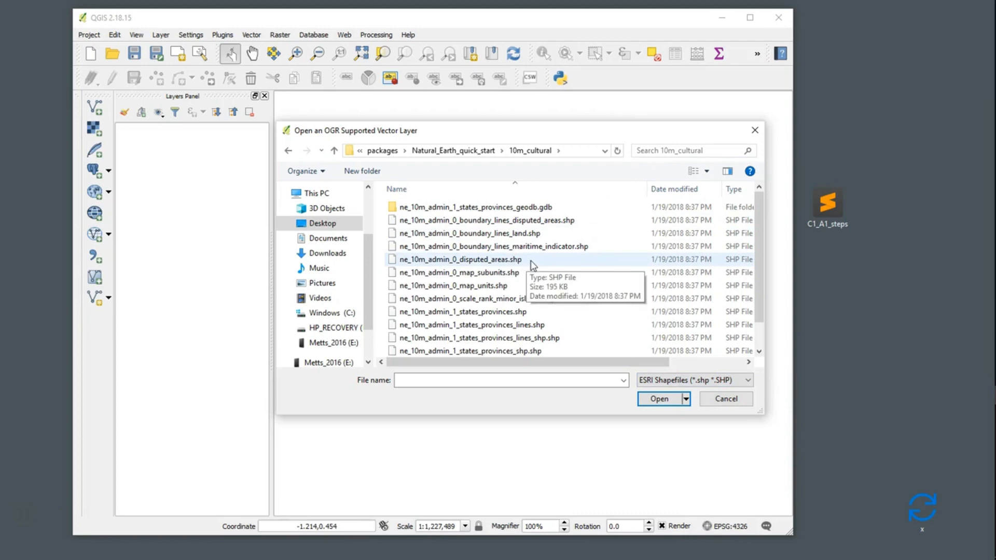
Step: Choose ne_10m_admin_1_states_provinces.shp as the dataset and add it to the project as a vector layer
{"action": "left_click_drag", "start_coordinate": [757, 221], "coordinate": [760, 245]}
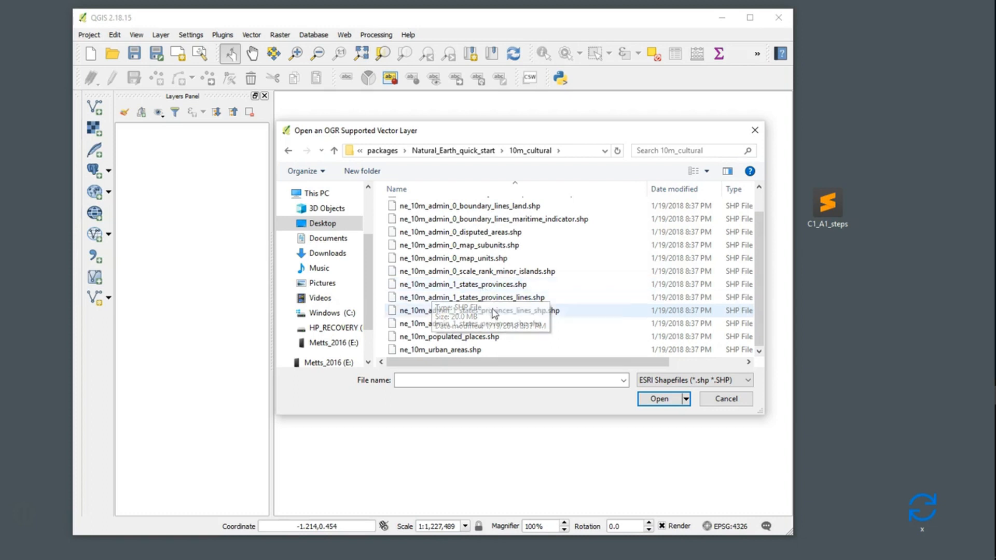
{"action": "left_click", "coordinate": [505, 289]}
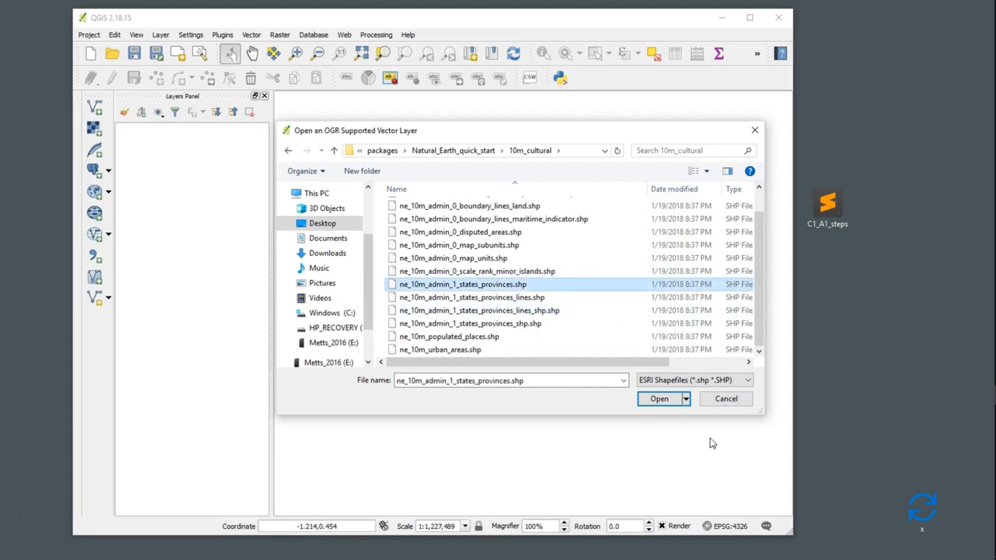
{"action": "left_click", "coordinate": [660, 399]}
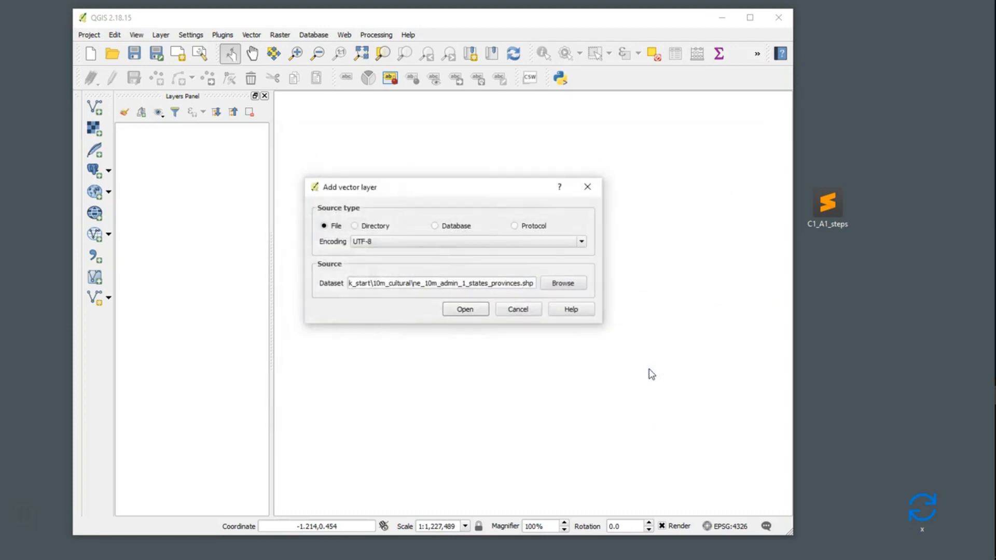
{"action": "left_click", "coordinate": [461, 310]}
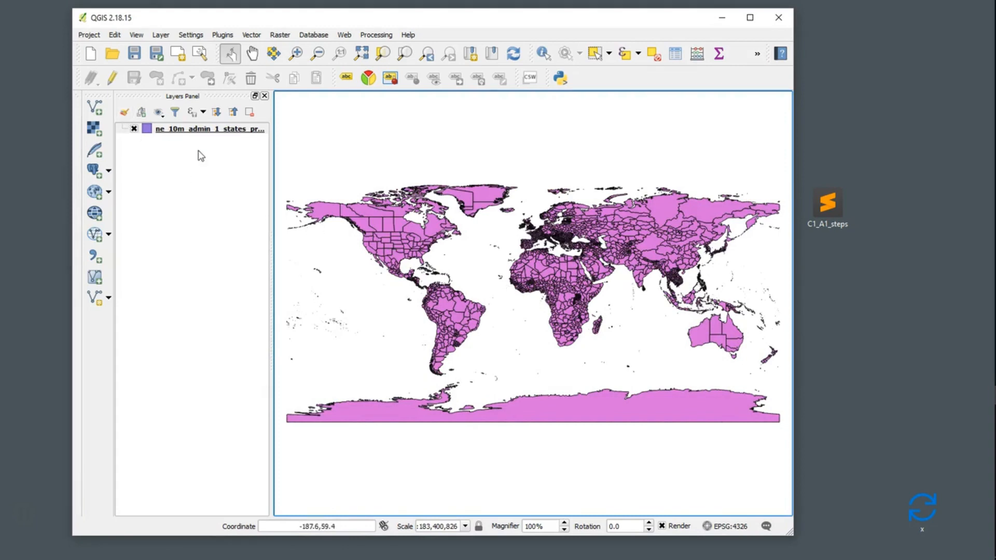
Step: Zoom the map in on the United States and widen the QGIS window
{"action": "scroll", "coordinate": [361, 231], "scroll_direction": "down", "scroll_amount": 2}
{"action": "scroll", "coordinate": [362, 231], "scroll_direction": "up", "scroll_amount": 5}
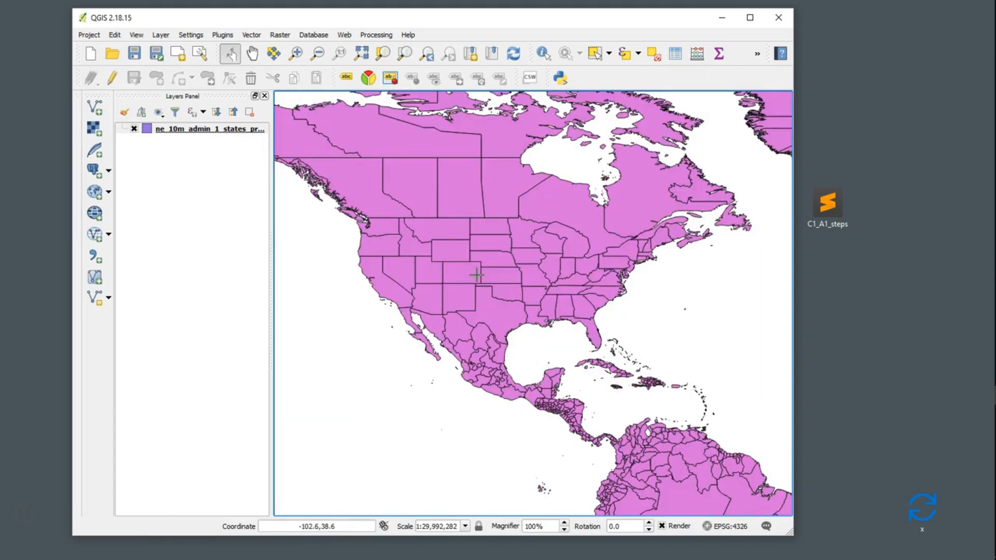
{"action": "left_click_drag", "start_coordinate": [792, 535], "coordinate": [883, 537]}
{"action": "scroll", "coordinate": [543, 275], "scroll_direction": "up", "scroll_amount": 4}
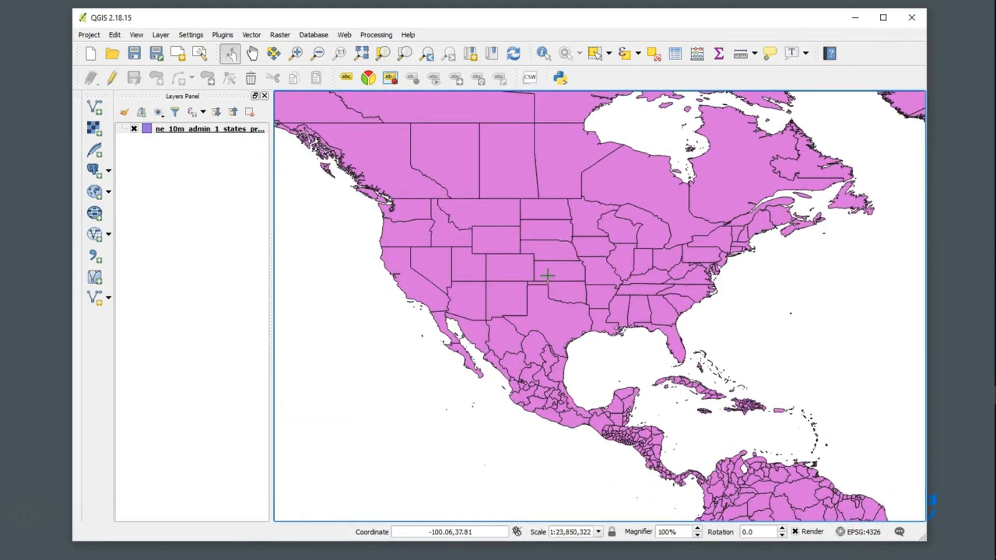
{"action": "scroll", "coordinate": [543, 275], "scroll_direction": "down", "scroll_amount": 3}
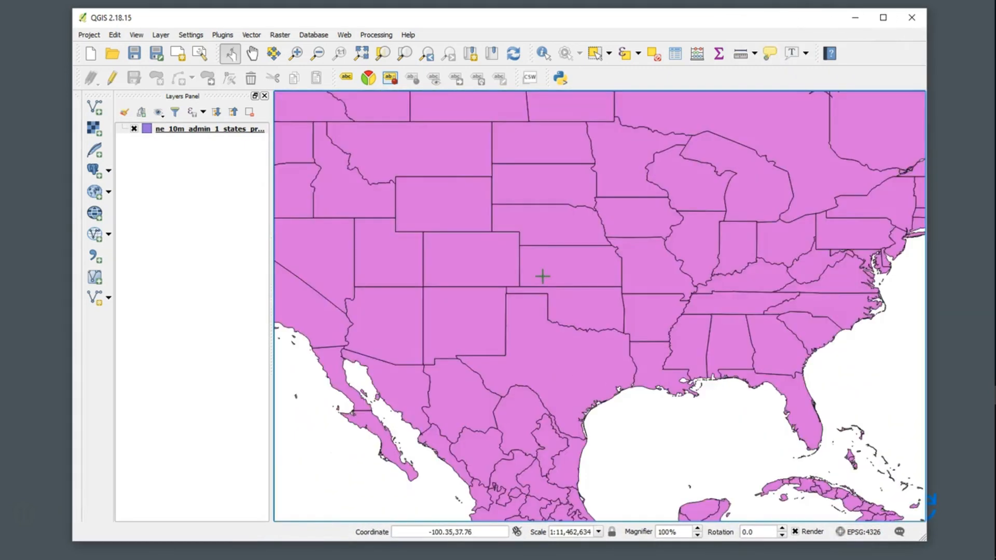
{"action": "scroll", "coordinate": [565, 274], "scroll_direction": "up", "scroll_amount": 1}
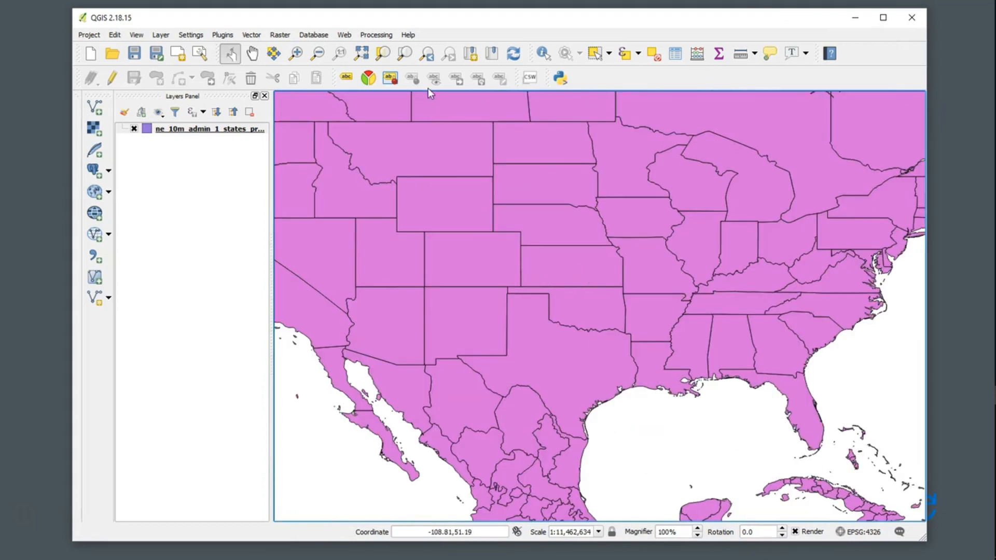
Step: Pan the map in several directions with the Pan Map tool, ending on the United States
{"action": "mouse_move", "coordinate": [87, 61]}
{"action": "left_mouse_down"}
{"action": "mouse_move", "coordinate": [267, 123]}
{"action": "mouse_move", "coordinate": [407, 262]}
{"action": "mouse_move", "coordinate": [87, 52]}
{"action": "left_mouse_up"}
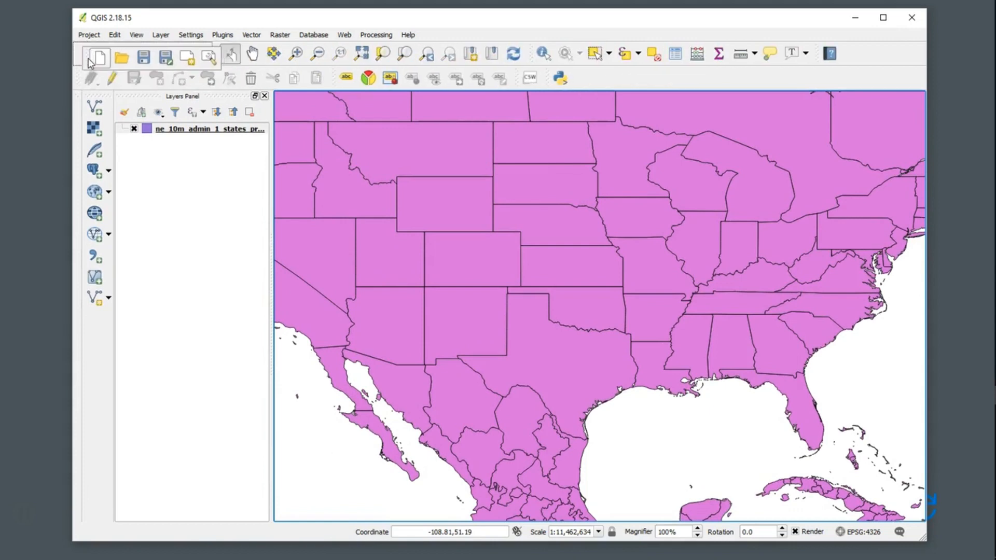
{"action": "left_click", "coordinate": [253, 53]}
{"action": "left_click_drag", "start_coordinate": [509, 265], "coordinate": [360, 327]}
{"action": "left_click_drag", "start_coordinate": [709, 321], "coordinate": [396, 316]}
{"action": "left_click_drag", "start_coordinate": [646, 297], "coordinate": [485, 427]}
{"action": "left_click_drag", "start_coordinate": [715, 349], "coordinate": [707, 435]}
{"action": "left_click_drag", "start_coordinate": [467, 444], "coordinate": [780, 364]}
{"action": "left_click_drag", "start_coordinate": [553, 304], "coordinate": [727, 254]}
{"action": "left_click_drag", "start_coordinate": [552, 336], "coordinate": [705, 235]}
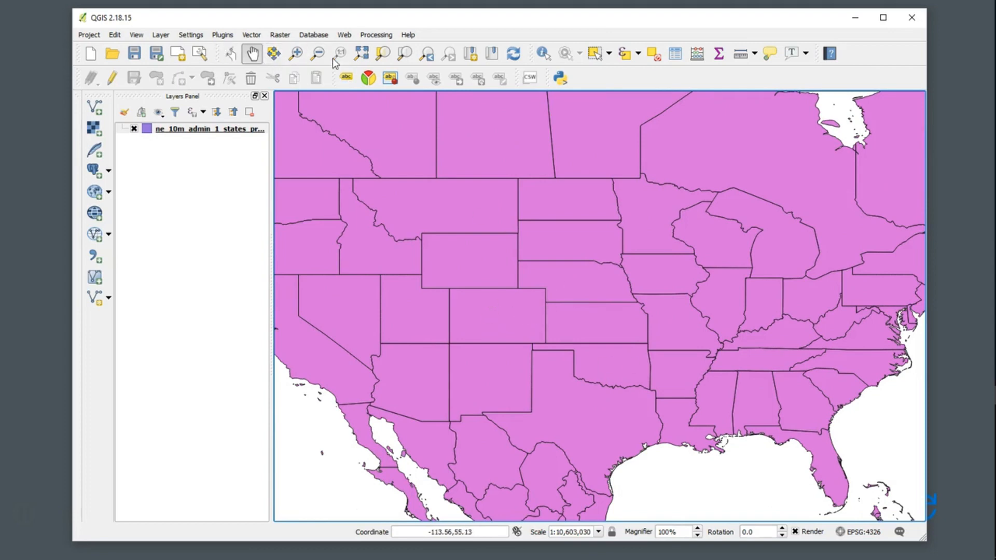
Step: Zoom the map to the full extent and zoom out once with the Zoom Out tool
{"action": "left_click", "coordinate": [361, 54]}
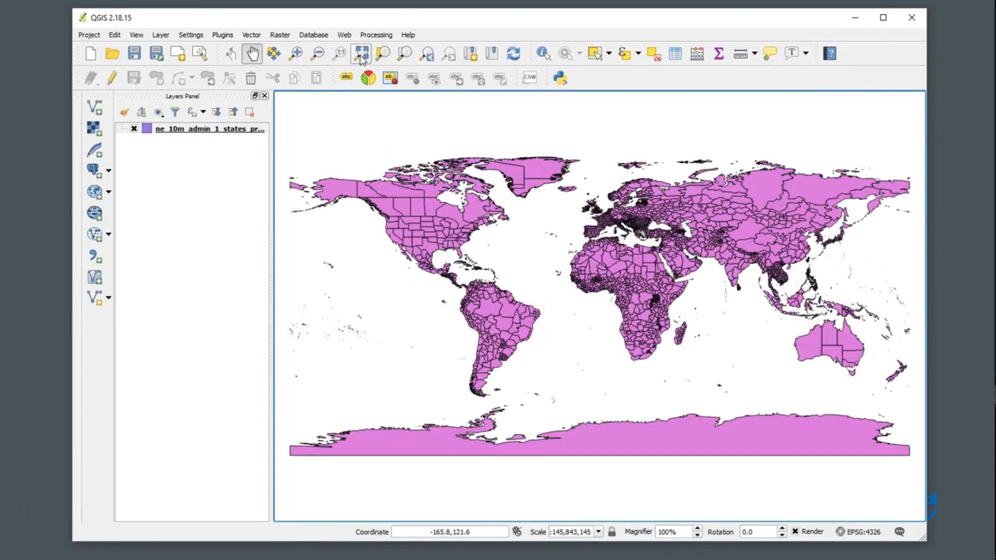
{"action": "left_click", "coordinate": [318, 54]}
{"action": "left_click", "coordinate": [534, 288]}
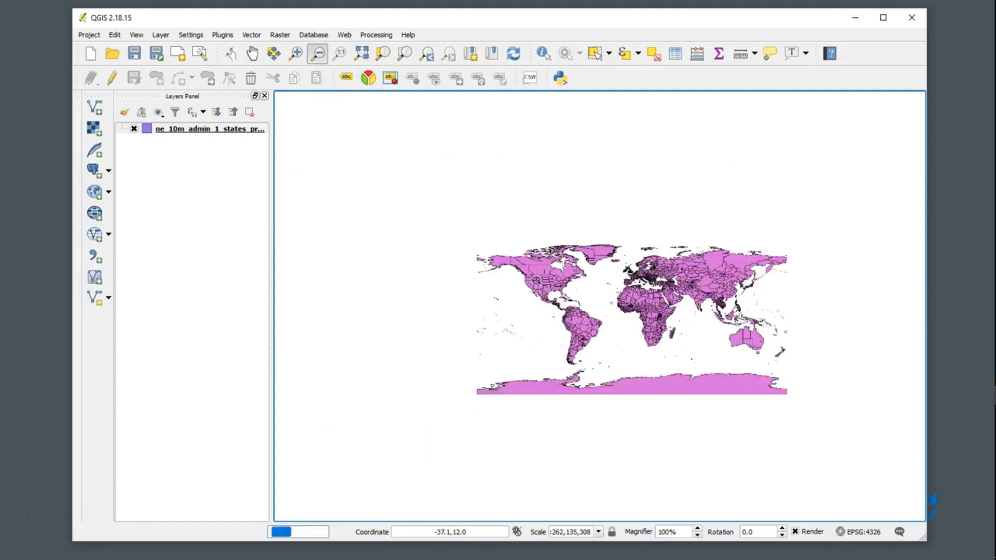
Step: Zoom the map out once more, and use Zoom In rectangles to fill the view with the world map
{"action": "left_click", "coordinate": [642, 327]}
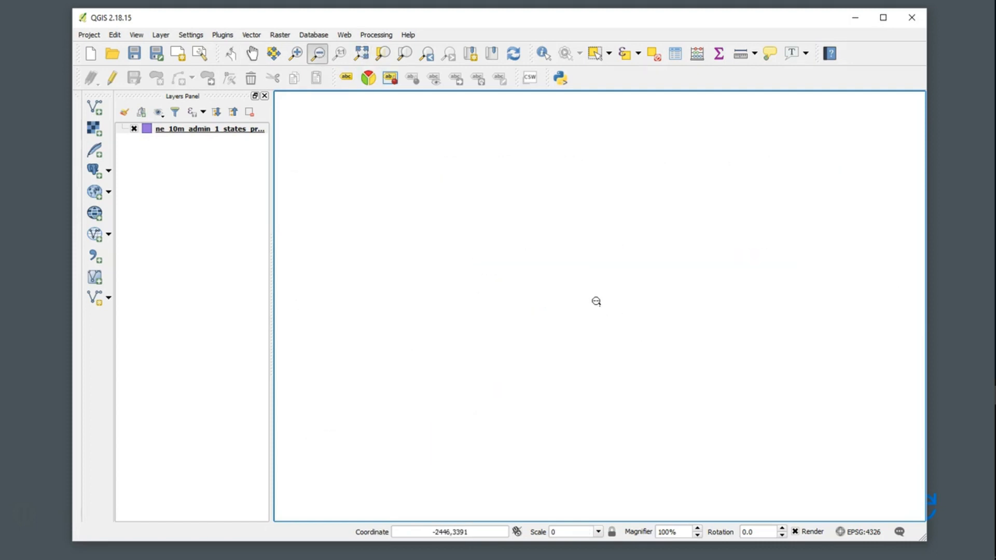
{"action": "left_click", "coordinate": [295, 53]}
{"action": "left_click_drag", "start_coordinate": [579, 292], "coordinate": [648, 334]}
{"action": "left_click_drag", "start_coordinate": [448, 227], "coordinate": [493, 263]}
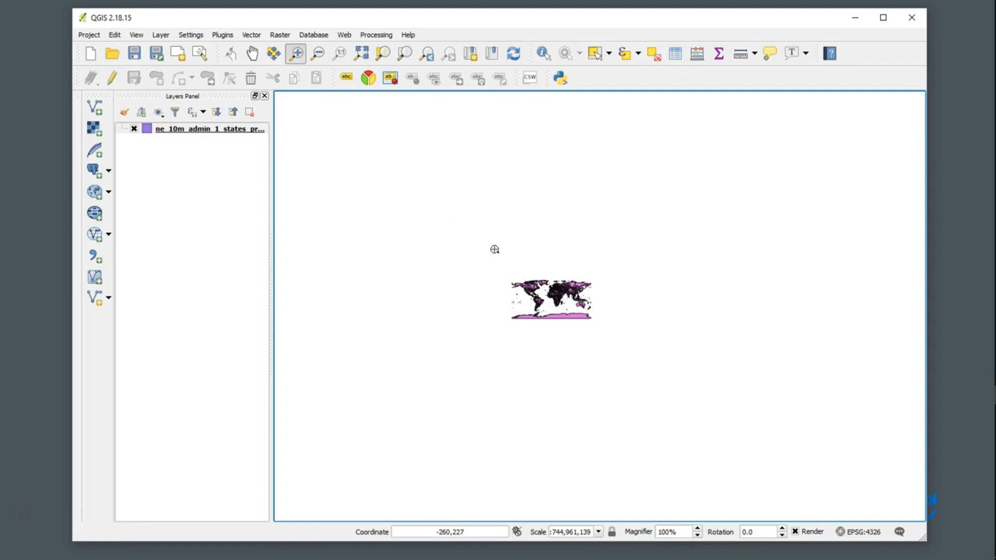
{"action": "left_click_drag", "start_coordinate": [495, 250], "coordinate": [620, 342]}
{"action": "left_click_drag", "start_coordinate": [372, 207], "coordinate": [788, 461]}
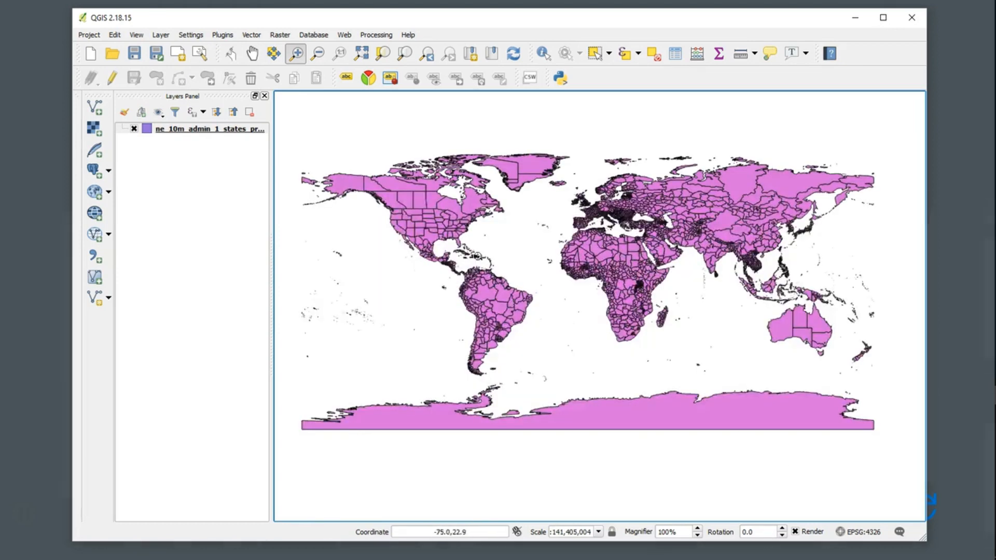
Step: Zoom in with rectangles on North America and further onto the Pacific coast of British Columbia
{"action": "left_click_drag", "start_coordinate": [316, 156], "coordinate": [469, 263]}
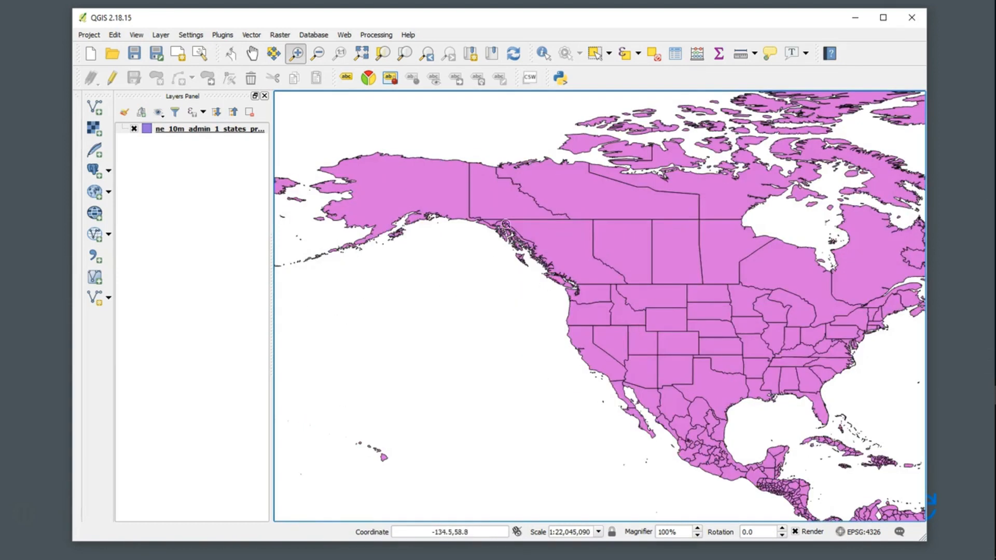
{"action": "left_click_drag", "start_coordinate": [450, 191], "coordinate": [658, 305]}
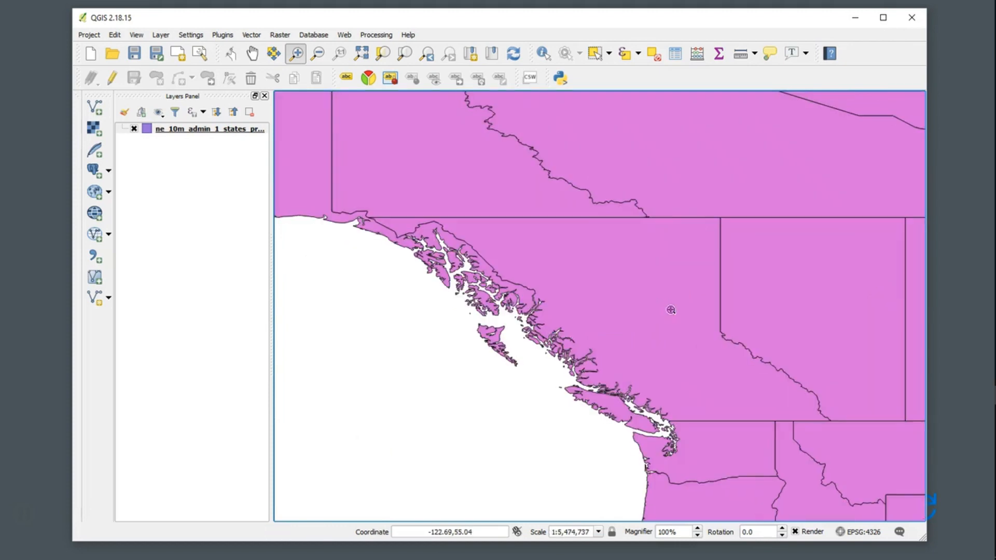
{"action": "left_click_drag", "start_coordinate": [330, 181], "coordinate": [608, 340]}
{"action": "left_click_drag", "start_coordinate": [535, 299], "coordinate": [535, 300]}
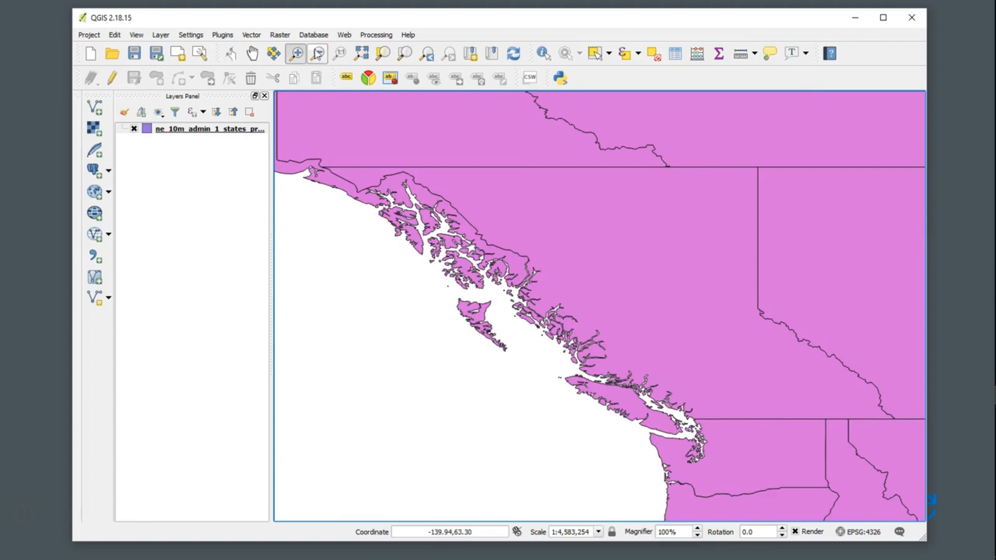
Step: Zoom the map to the full extent and zoom in on the contiguous United States with the Zoom In tool
{"action": "left_click", "coordinate": [362, 53]}
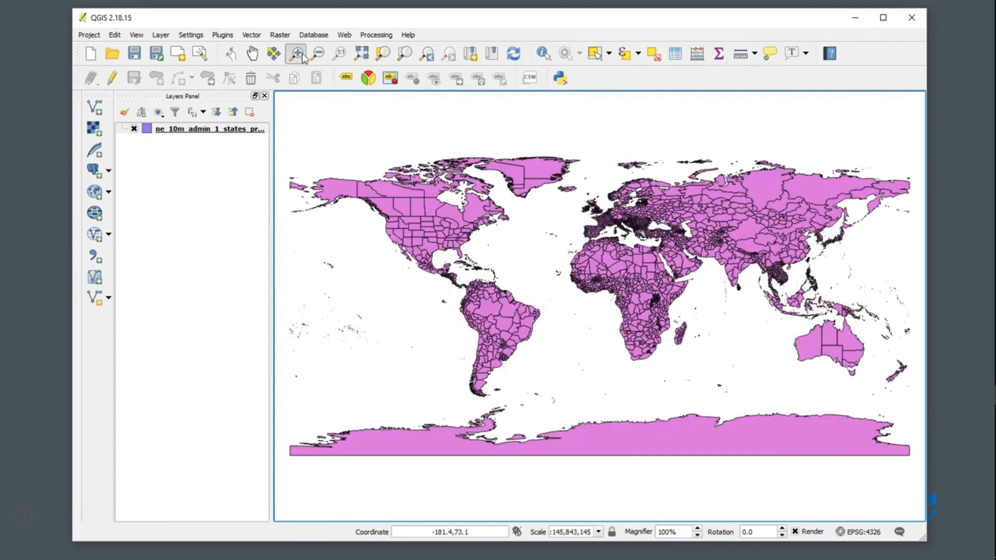
{"action": "left_click_drag", "start_coordinate": [351, 193], "coordinate": [517, 311]}
{"action": "left_click_drag", "start_coordinate": [375, 122], "coordinate": [898, 461]}
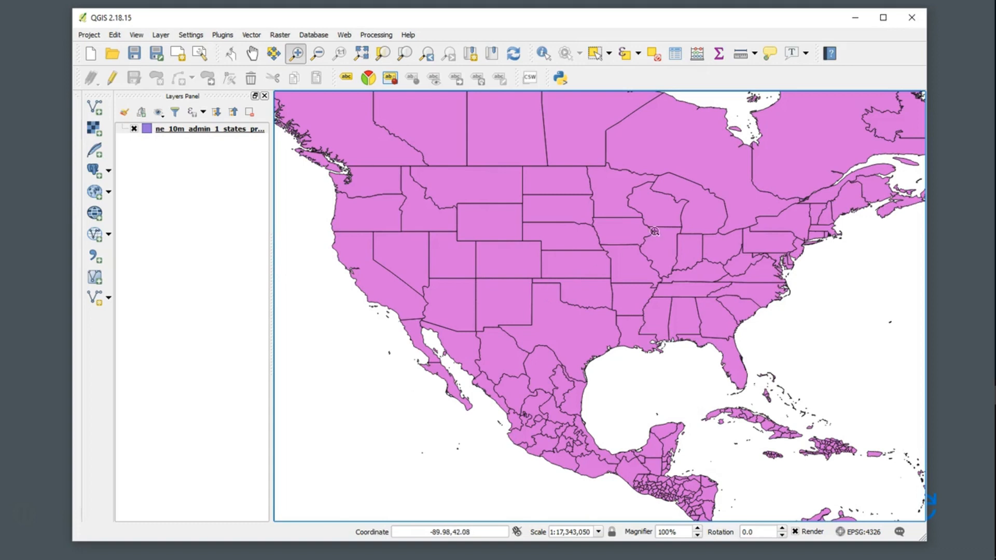
{"action": "left_click_drag", "start_coordinate": [528, 20], "coordinate": [524, 13]}
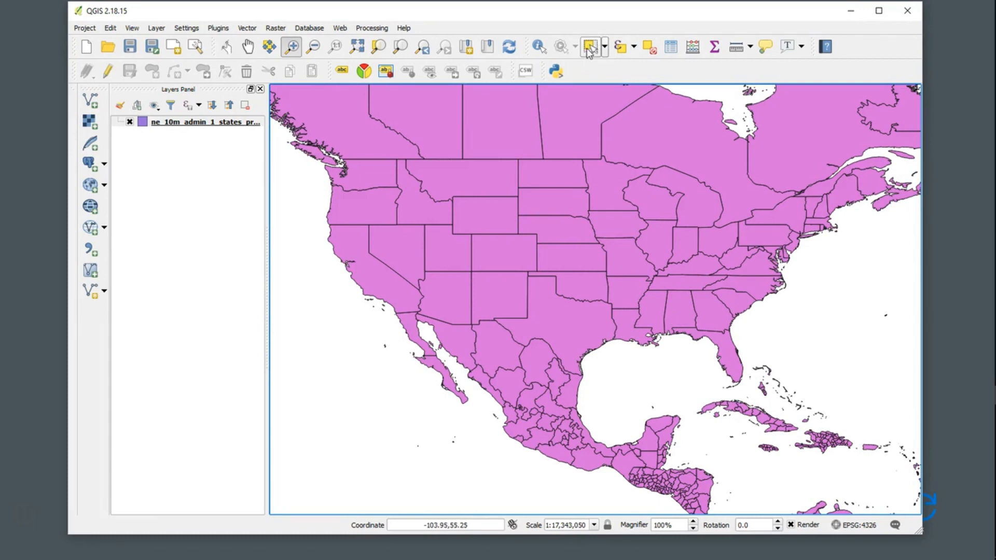
Step: Select Texas on the map with the Select Feature(s) tool
{"action": "left_click", "coordinate": [604, 50]}
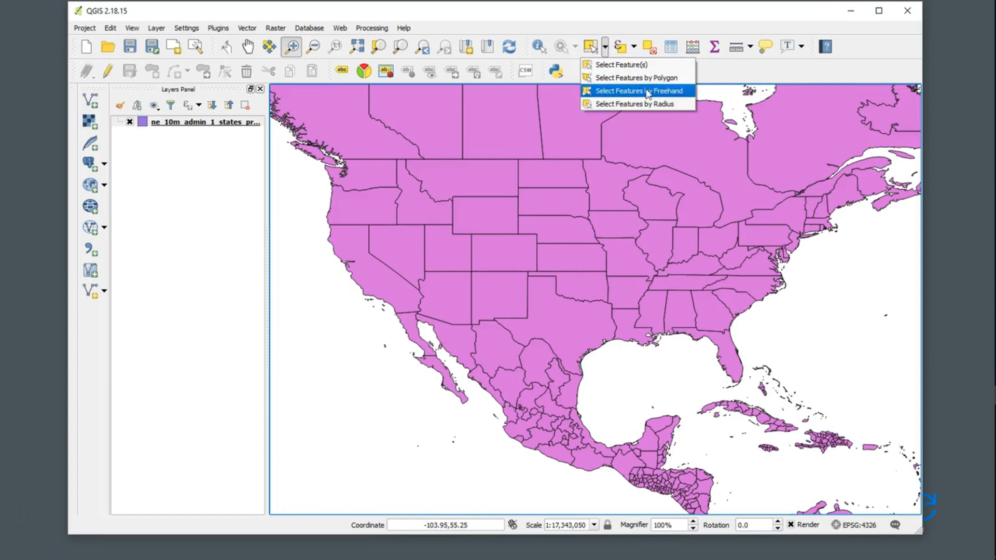
{"action": "left_click", "coordinate": [588, 65]}
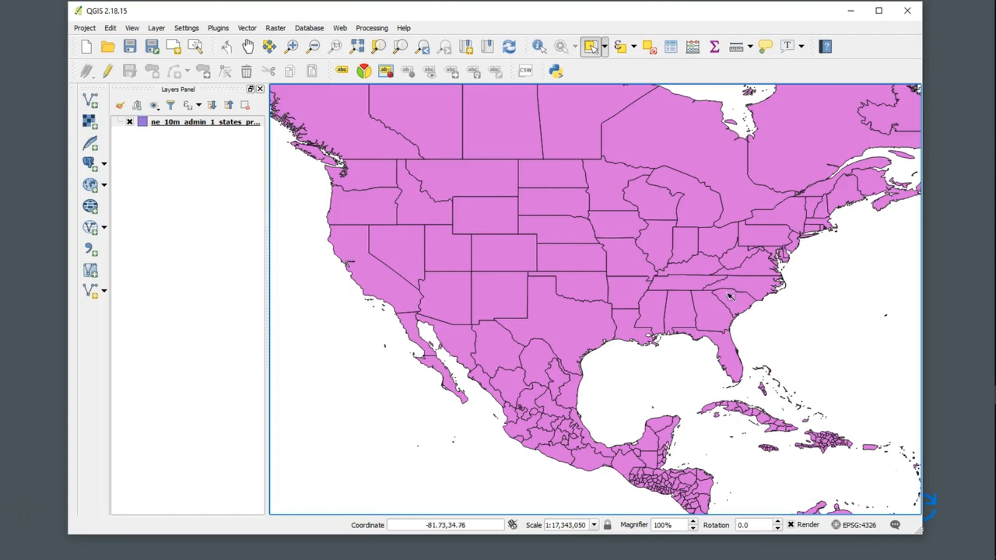
{"action": "left_click", "coordinate": [564, 321]}
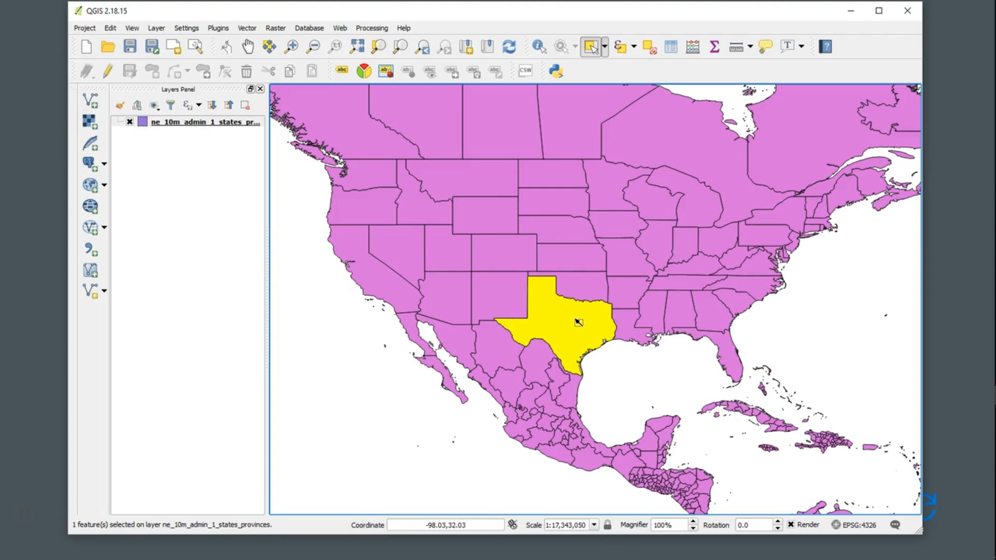
Step: Open the attribute table of the states and provinces layer and show only the selected features
{"action": "left_click", "coordinate": [206, 125]}
{"action": "right_click", "coordinate": [204, 127]}
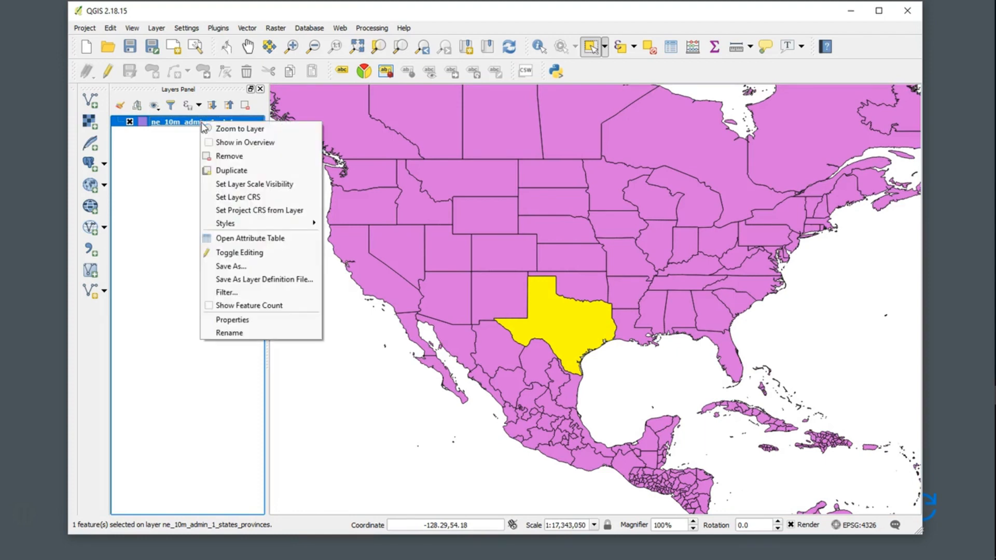
{"action": "left_click", "coordinate": [245, 238]}
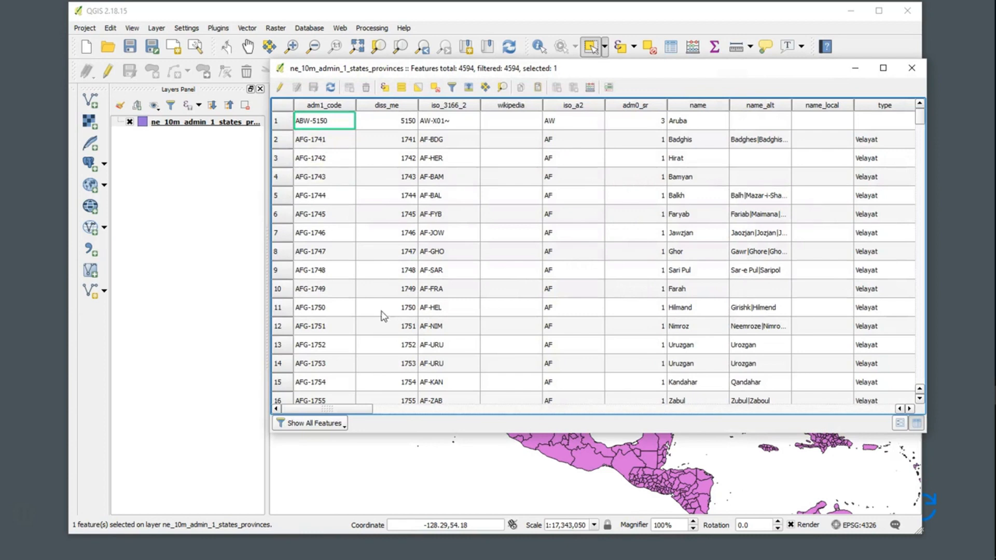
{"action": "left_click", "coordinate": [316, 426]}
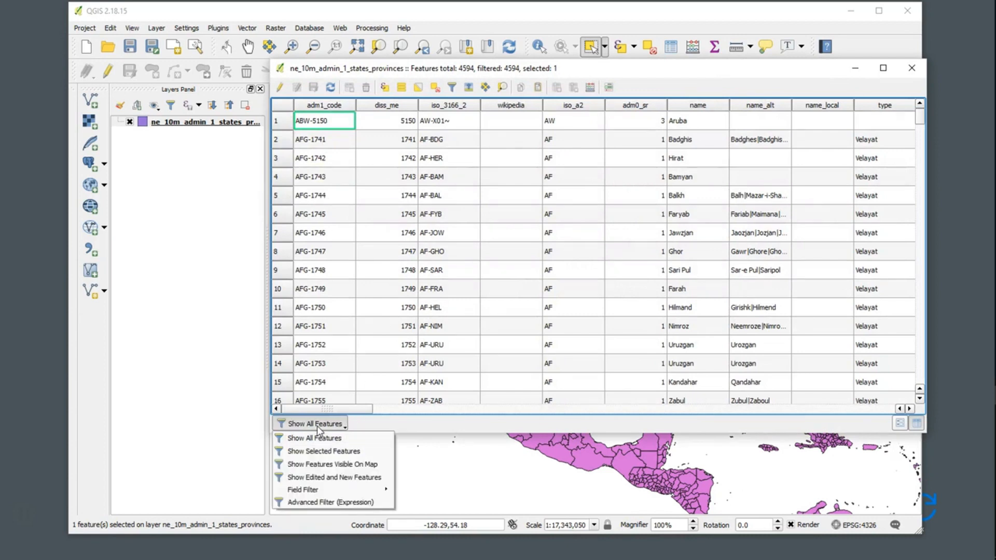
{"action": "left_click", "coordinate": [320, 452]}
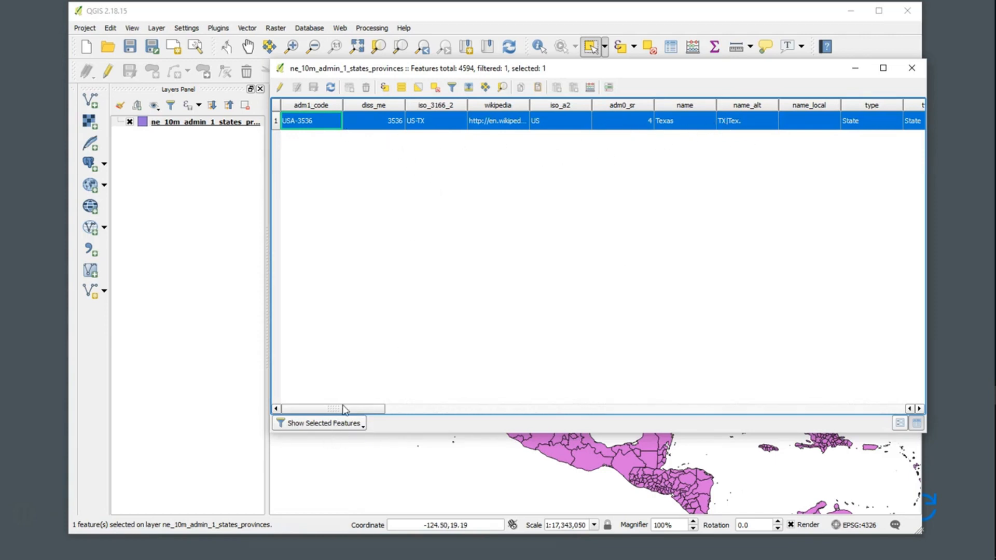
Step: Look through the attribute columns of the Texas record and close the attribute table
{"action": "left_click_drag", "start_coordinate": [346, 410], "coordinate": [751, 434]}
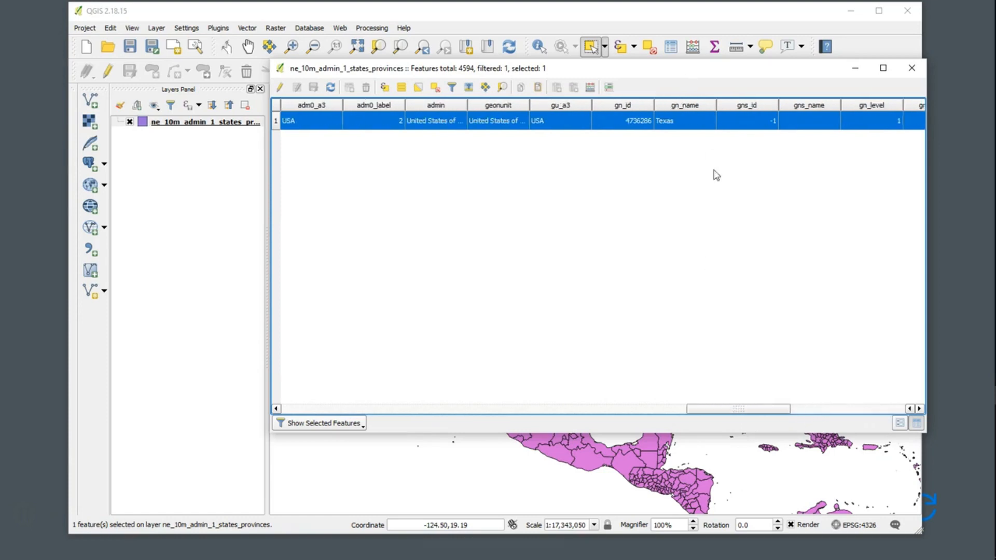
{"action": "left_click_drag", "start_coordinate": [708, 409], "coordinate": [632, 411]}
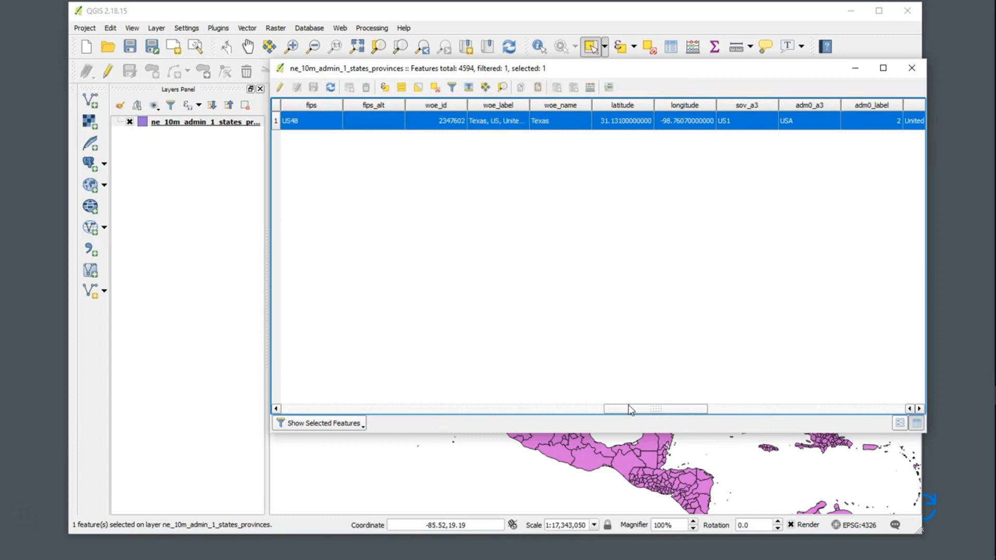
{"action": "left_click_drag", "start_coordinate": [630, 410], "coordinate": [534, 392]}
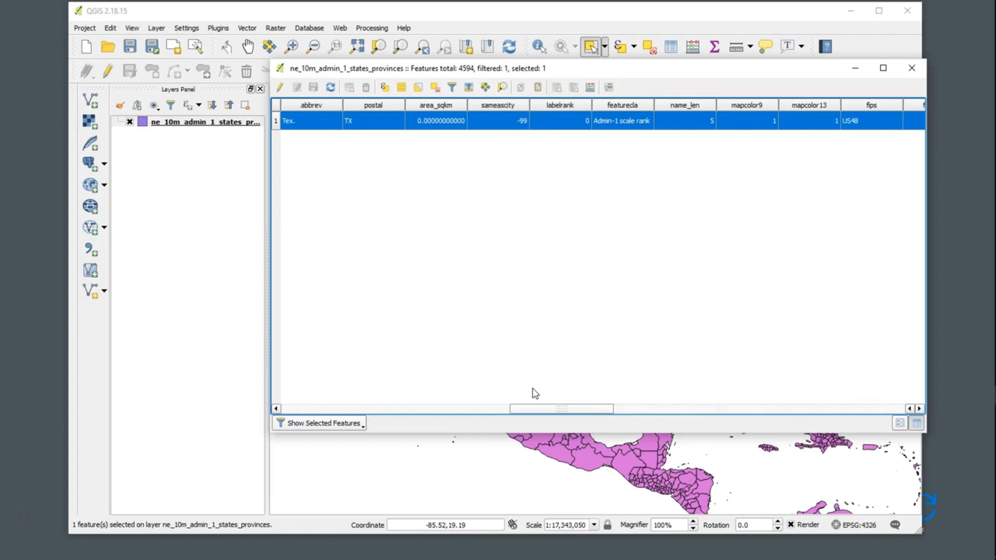
{"action": "left_click_drag", "start_coordinate": [565, 408], "coordinate": [337, 399]}
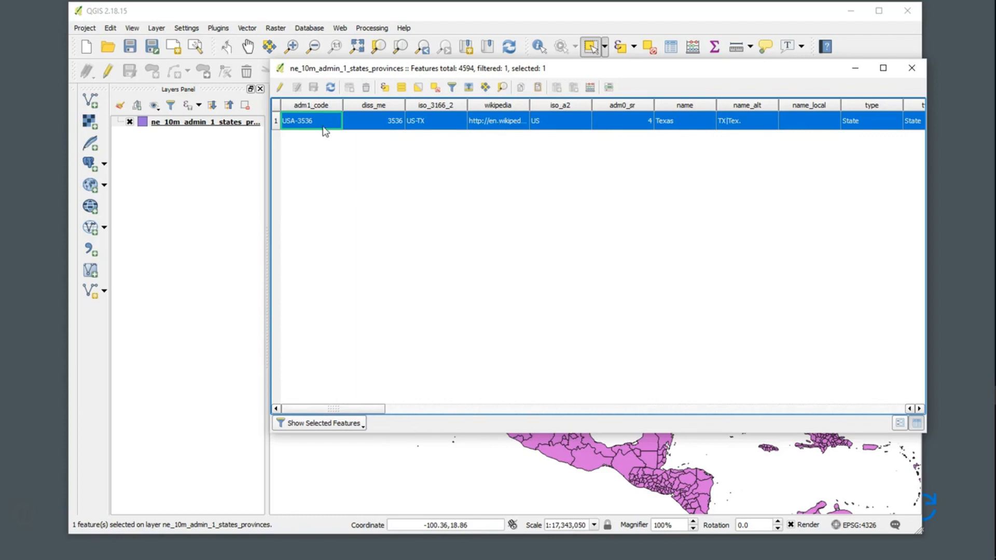
{"action": "left_click", "coordinate": [911, 68]}
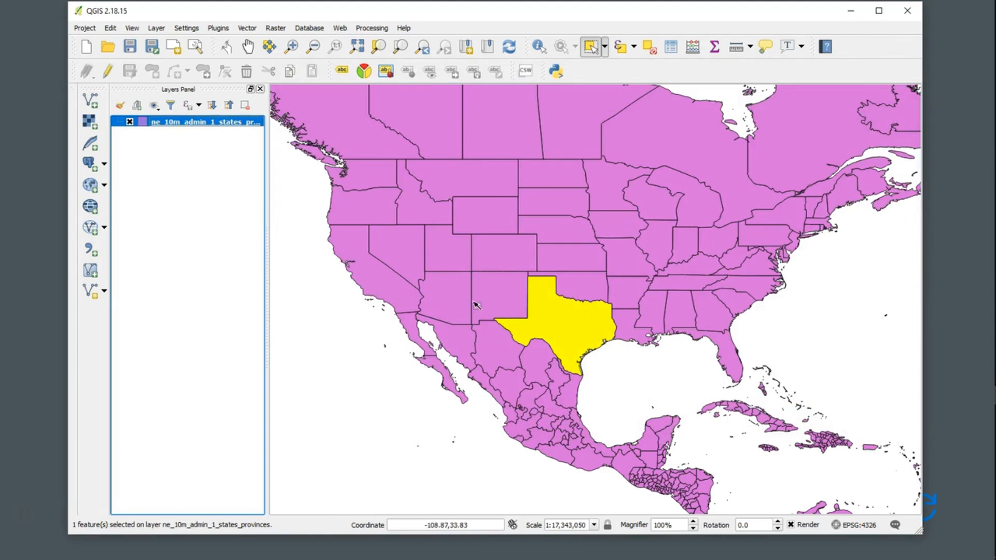
Step: Start saving the states and provinces layer as an ESRI Shapefile and browse to the c1_a1 folder on the Desktop
{"action": "right_click", "coordinate": [209, 127]}
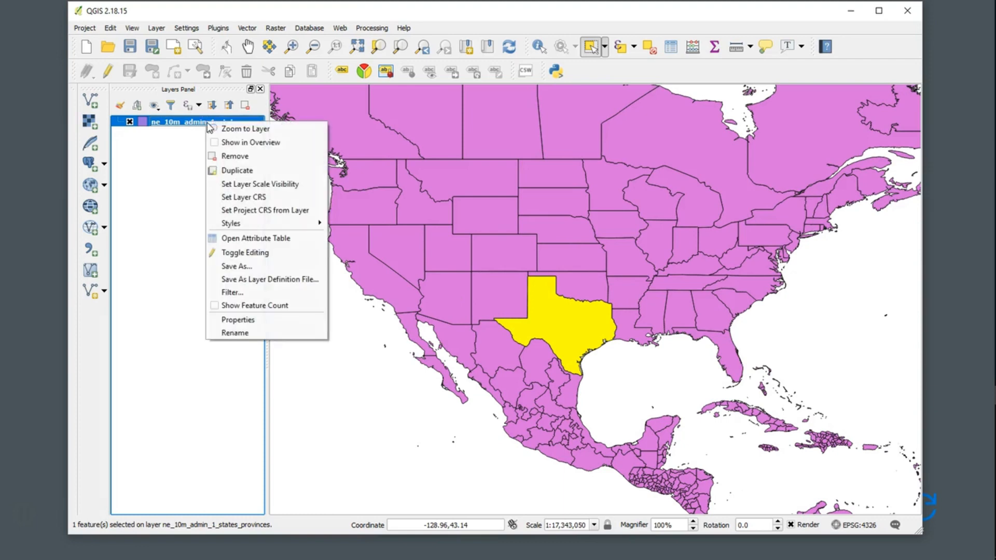
{"action": "left_click", "coordinate": [252, 268]}
{"action": "left_click_drag", "start_coordinate": [431, 61], "coordinate": [474, 43]}
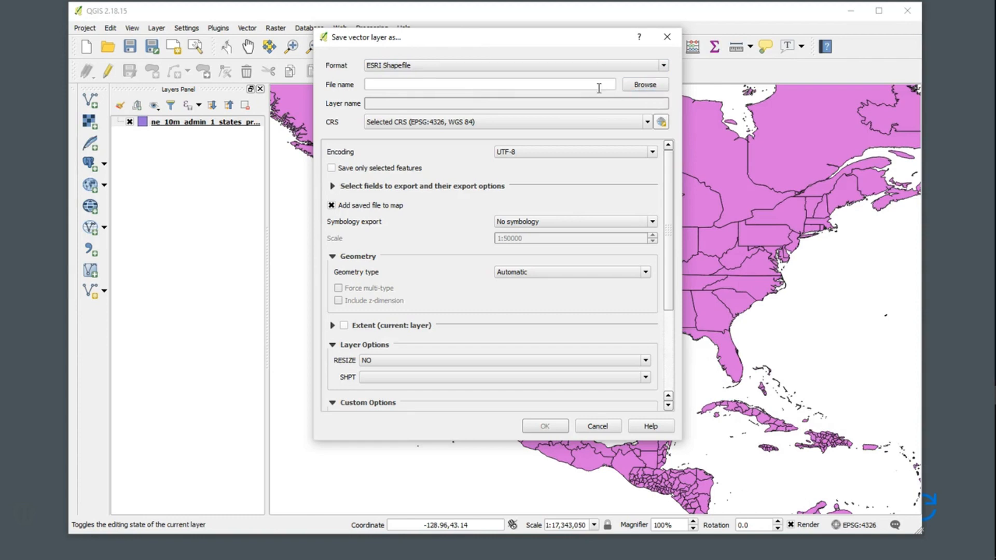
{"action": "left_click", "coordinate": [643, 86]}
{"action": "left_click", "coordinate": [366, 150]}
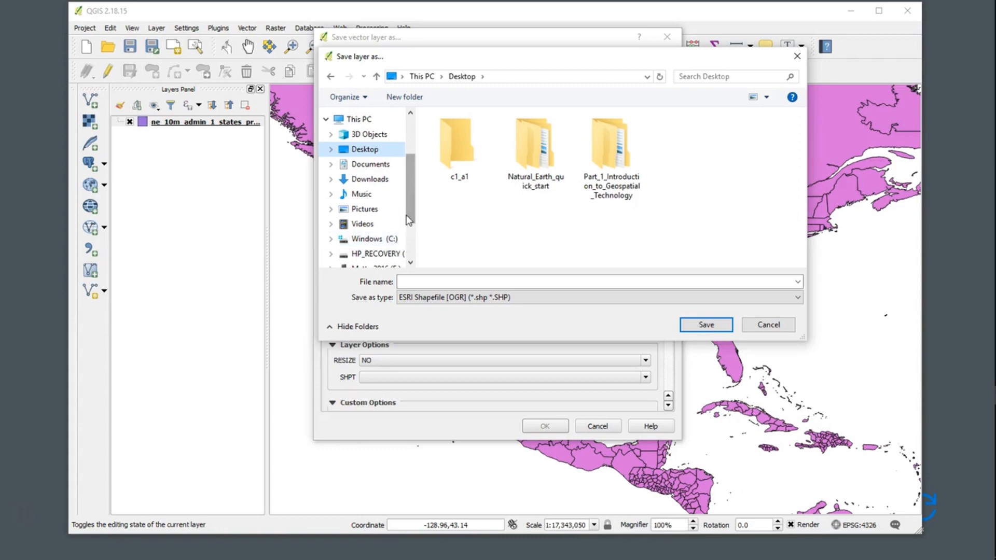
{"action": "left_click_drag", "start_coordinate": [407, 215], "coordinate": [412, 243]}
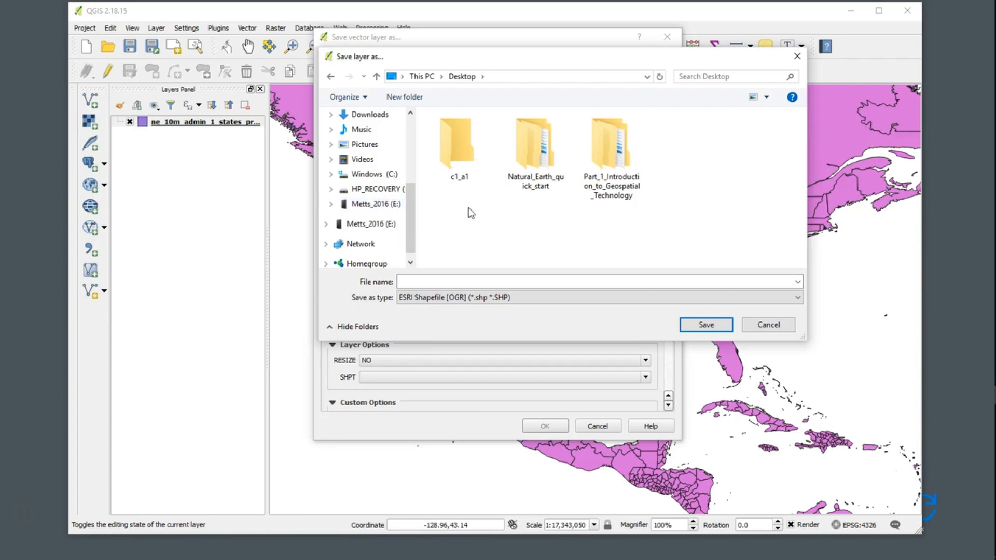
{"action": "left_click_drag", "start_coordinate": [417, 255], "coordinate": [470, 264]}
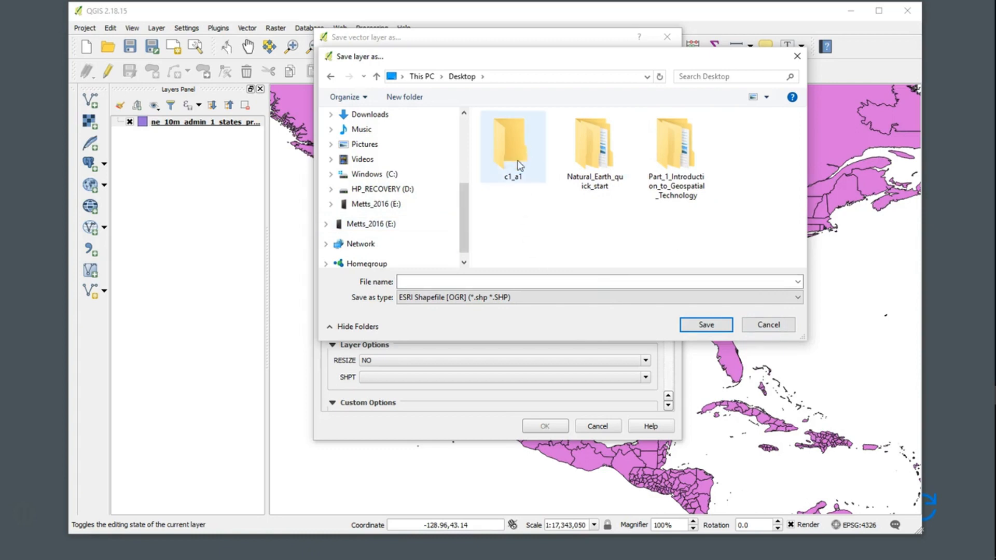
{"action": "double_click", "coordinate": [516, 139]}
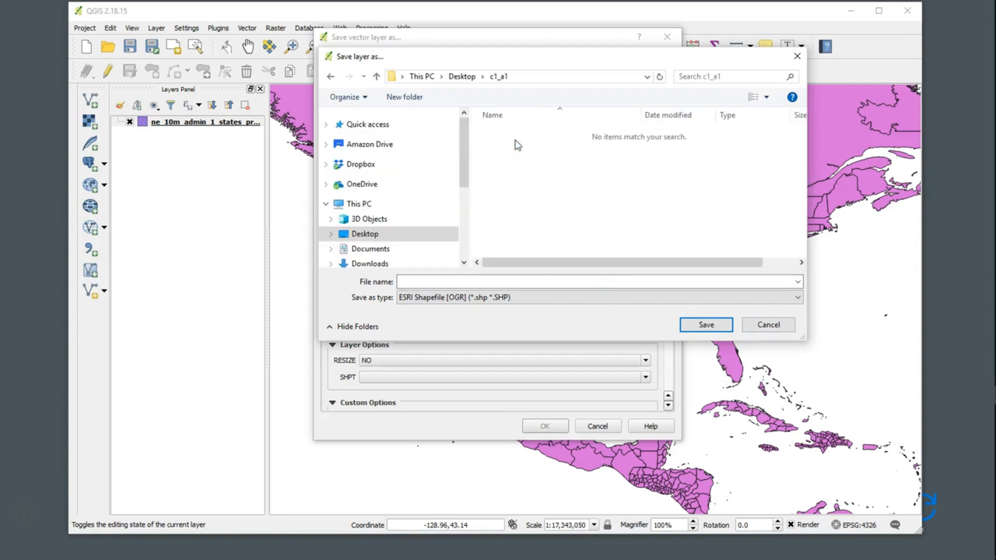
Step: Name the shapefile texas, restrict it to the selected features, and export it with the saved file added to the map
{"action": "left_click", "coordinate": [465, 283]}
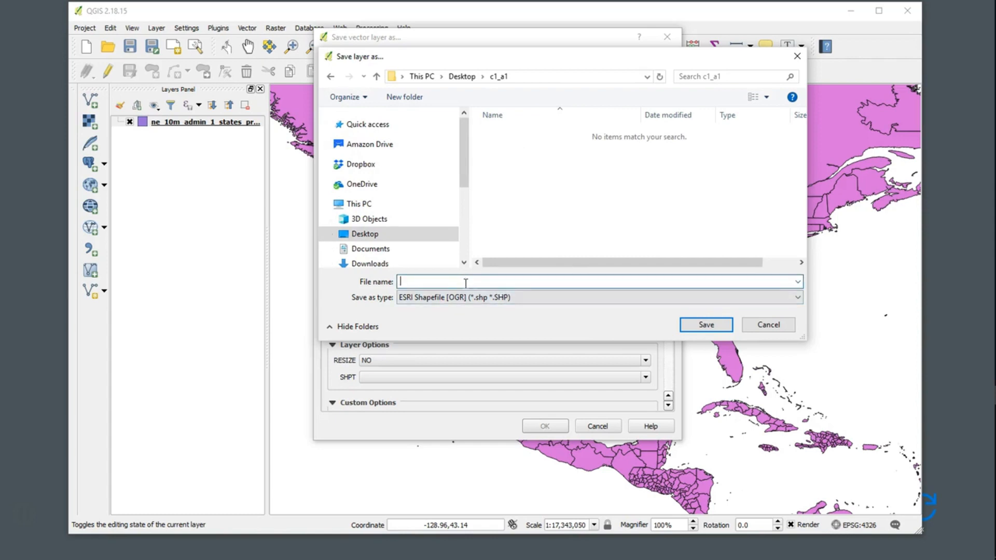
{"action": "type", "text": "texas"}
{"action": "left_click", "coordinate": [710, 327]}
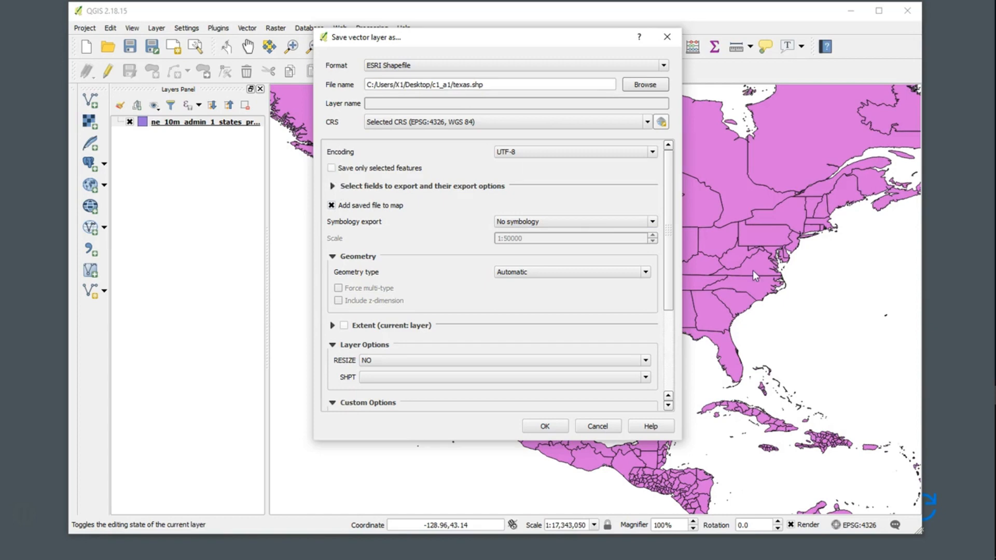
{"action": "left_click", "coordinate": [331, 169]}
{"action": "left_click", "coordinate": [545, 426]}
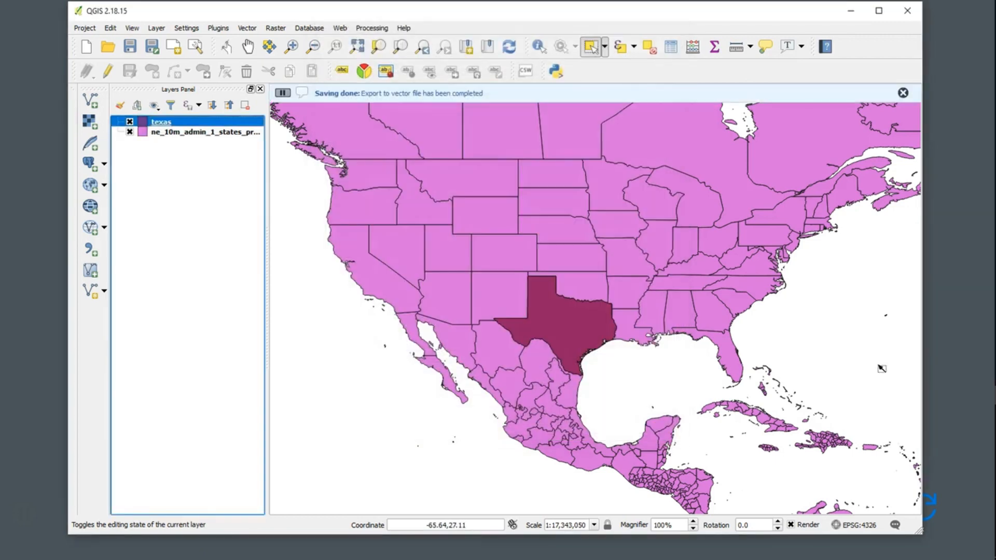
Step: Remove the original states and provinces layer from the project, keeping only the texas layer
{"action": "left_click", "coordinate": [175, 135]}
{"action": "right_click", "coordinate": [176, 133]}
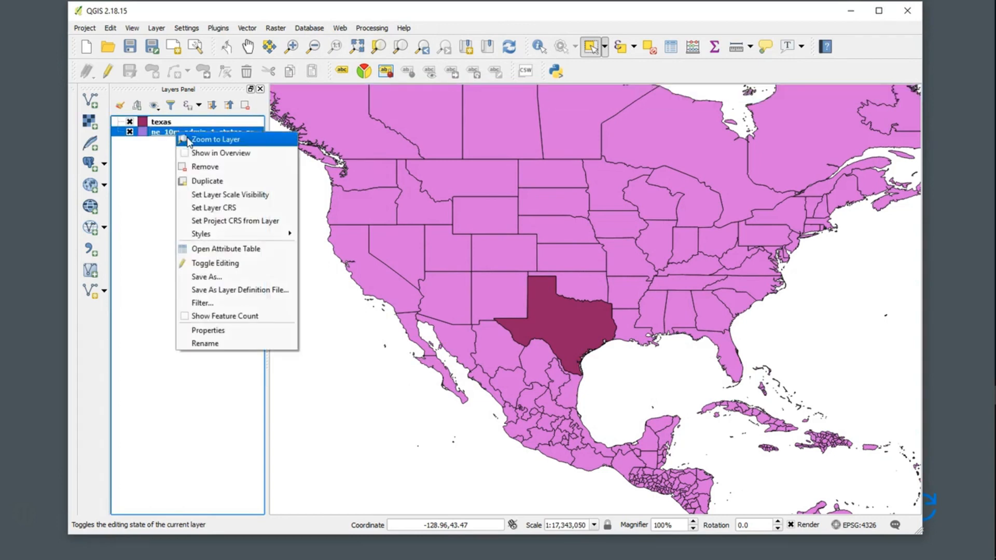
{"action": "left_click", "coordinate": [202, 166]}
{"action": "left_click", "coordinate": [469, 292]}
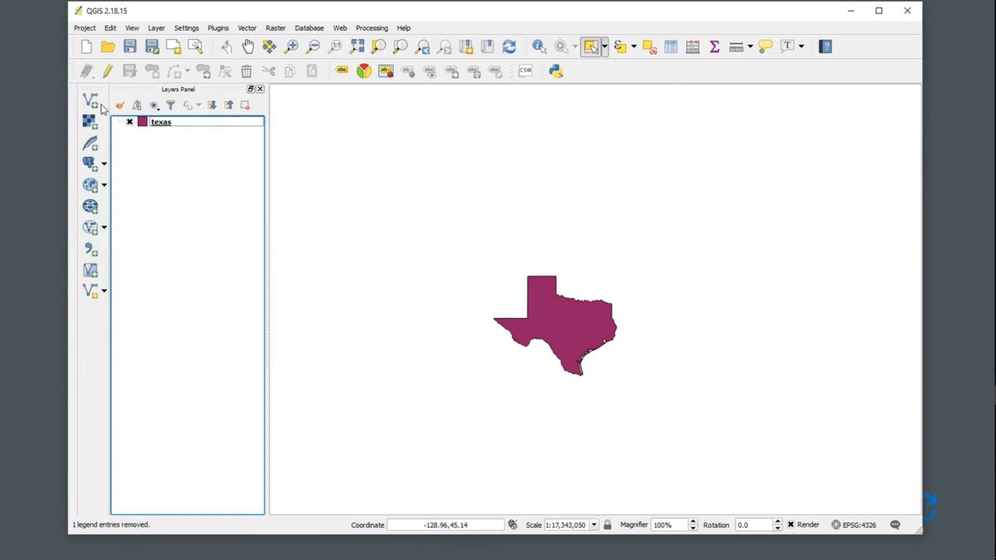
Step: Move the QGIS window aside, open the c1_a1 folder from the desktop, and select texas.shp to examine the exported files
{"action": "left_click_drag", "start_coordinate": [403, 15], "coordinate": [368, 278]}
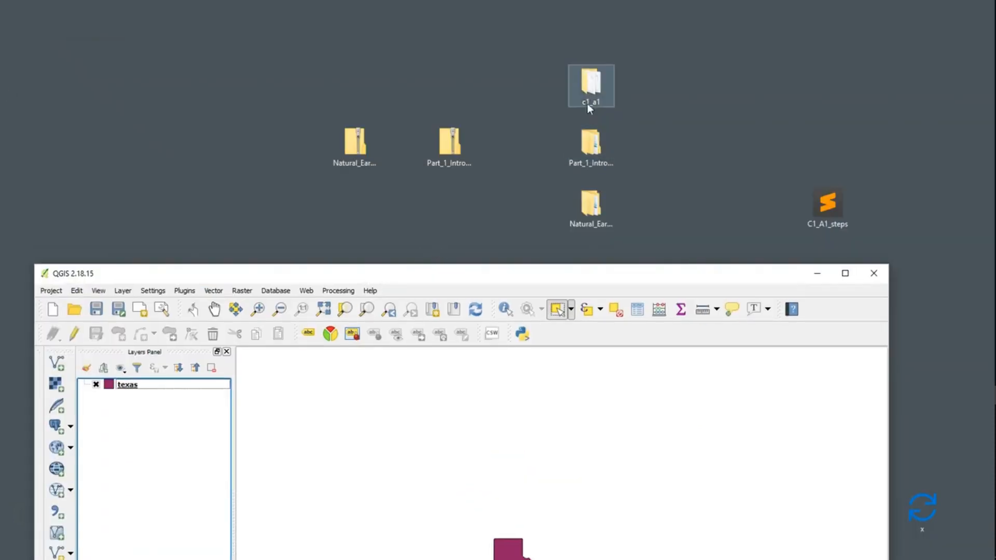
{"action": "double_click", "coordinate": [595, 85]}
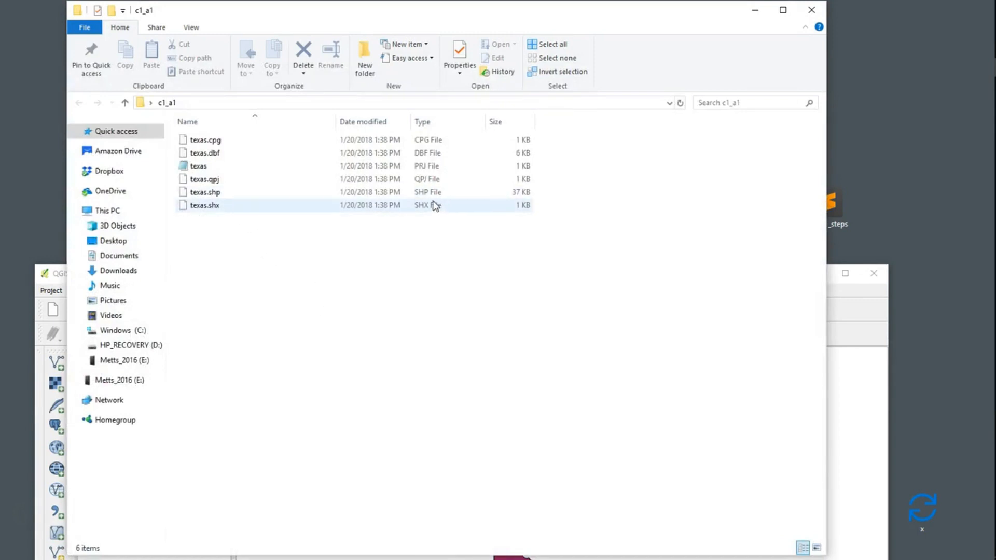
{"action": "left_click", "coordinate": [422, 193]}
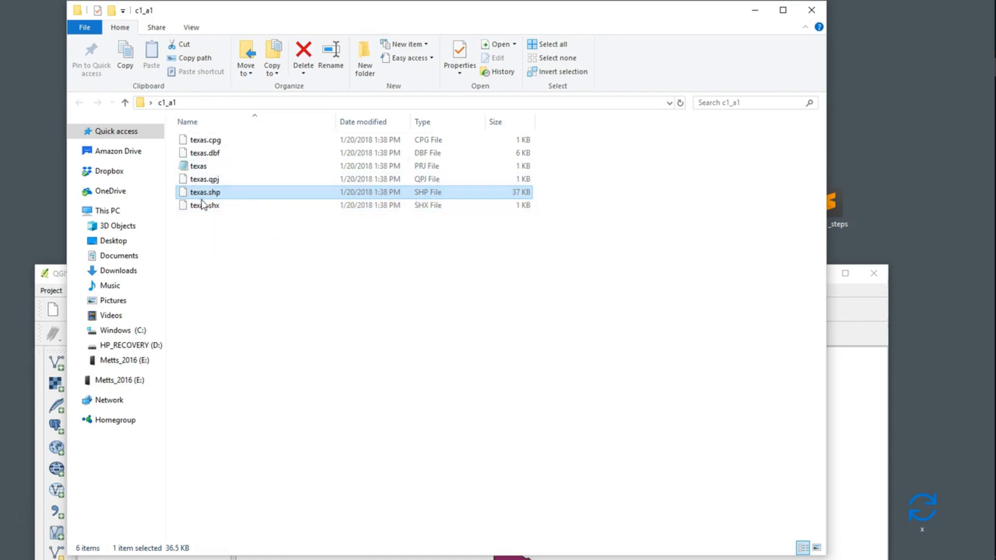
Step: Bring the QGIS window in front of the c1_a1 folder window and move it up until the whole map is visible
{"action": "left_click", "coordinate": [860, 384]}
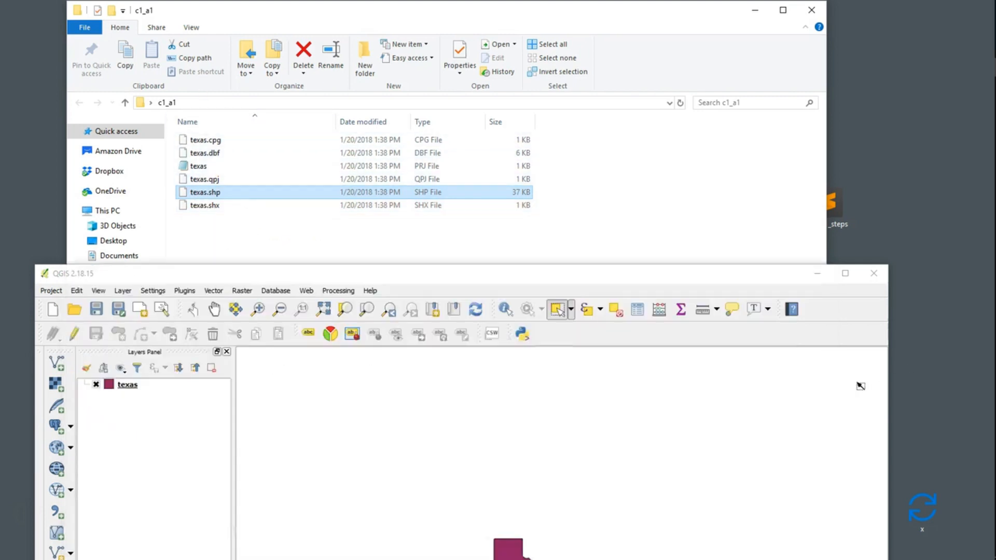
{"action": "left_click_drag", "start_coordinate": [619, 276], "coordinate": [653, 48]}
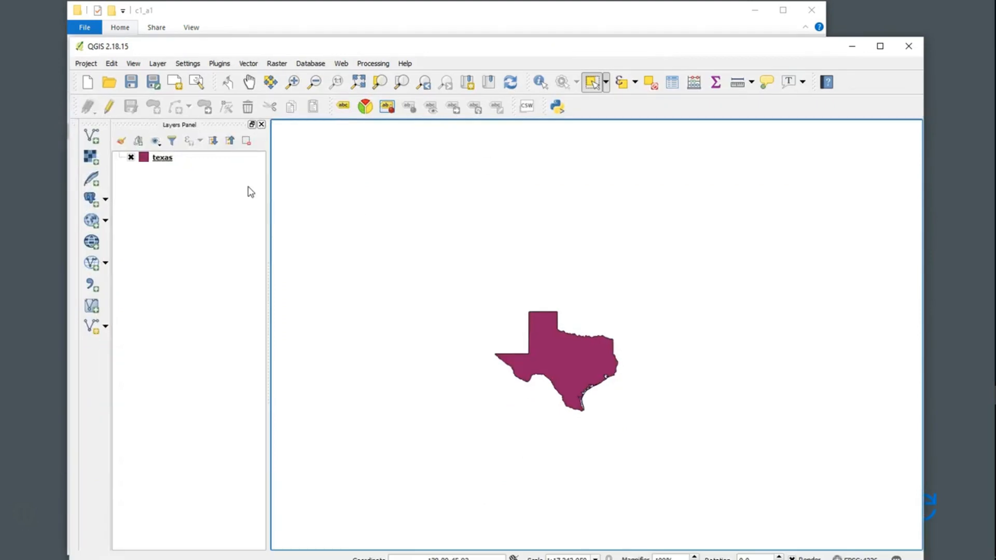
{"action": "left_click_drag", "start_coordinate": [433, 49], "coordinate": [440, 363]}
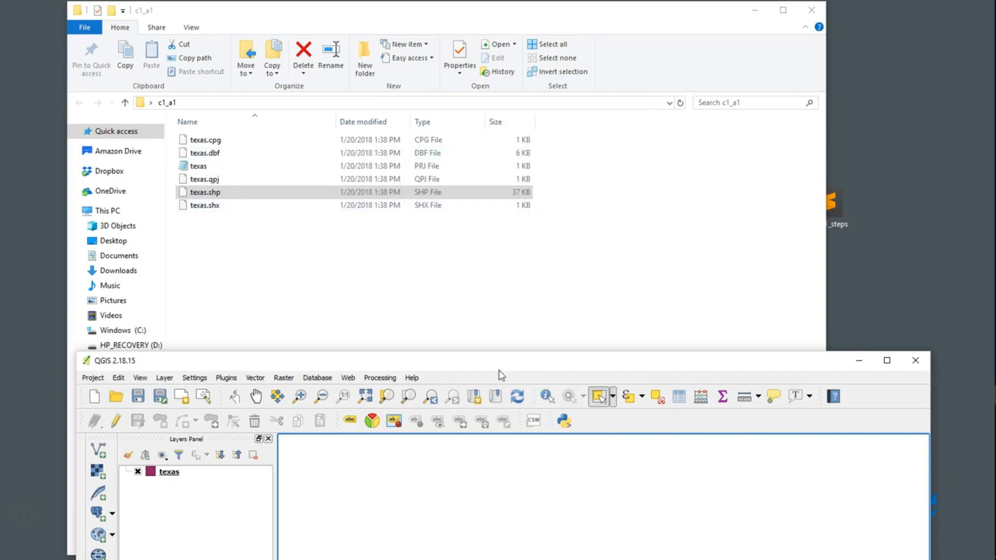
{"action": "left_click_drag", "start_coordinate": [499, 361], "coordinate": [500, 82]}
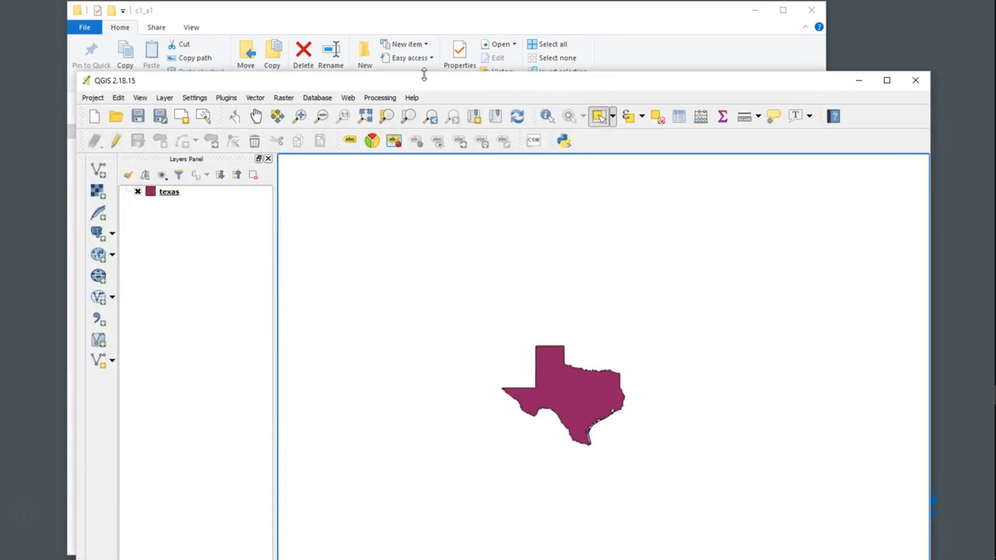
{"action": "left_click_drag", "start_coordinate": [425, 79], "coordinate": [394, 11]}
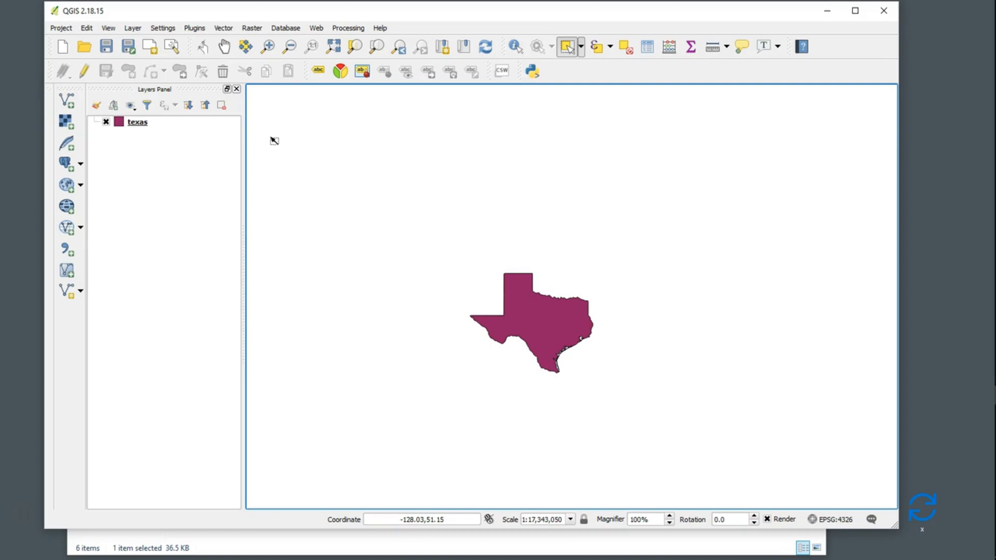
Step: Save the project as a QGIS file named cl_a1 in the c1_a1 folder on the Desktop
{"action": "left_click", "coordinate": [61, 29]}
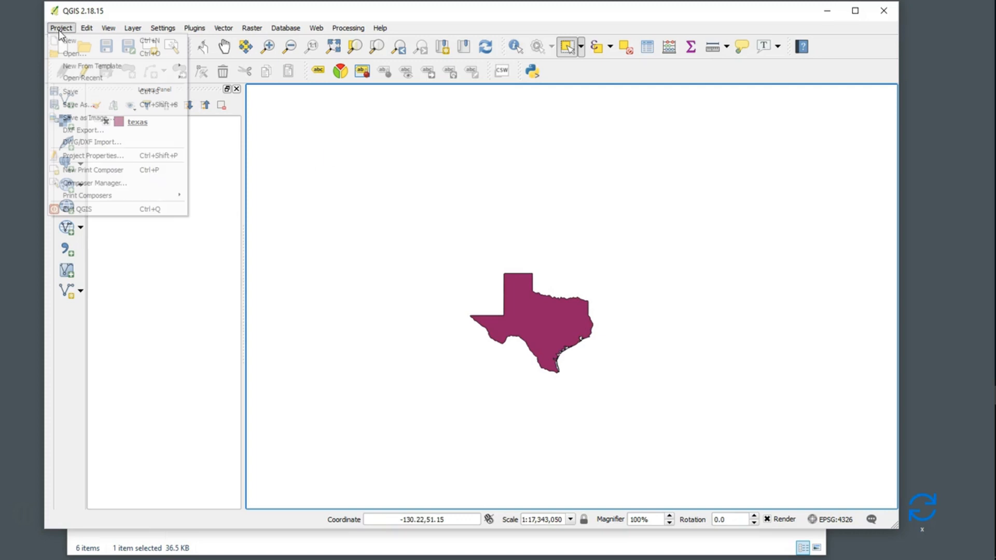
{"action": "left_click", "coordinate": [83, 105]}
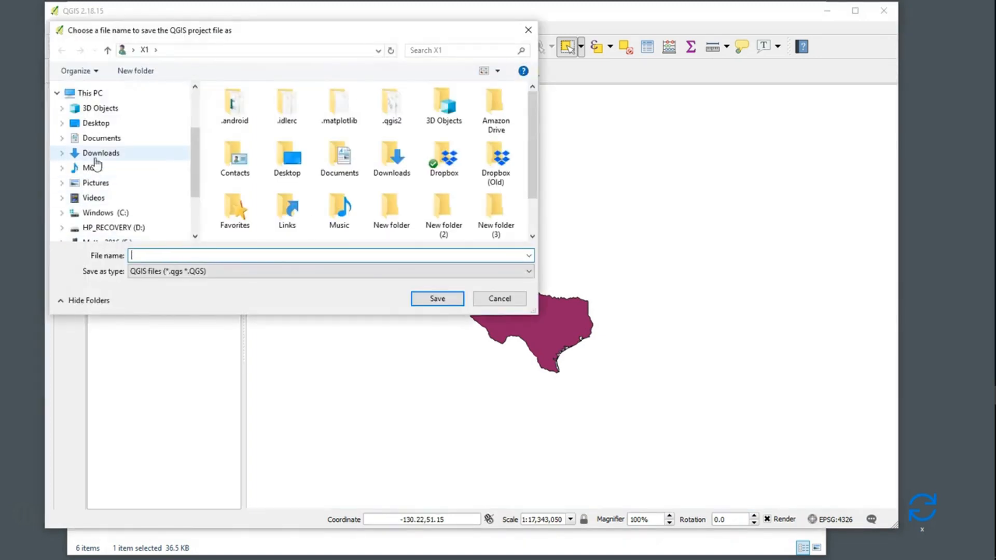
{"action": "left_click", "coordinate": [97, 123]}
{"action": "double_click", "coordinate": [237, 128]}
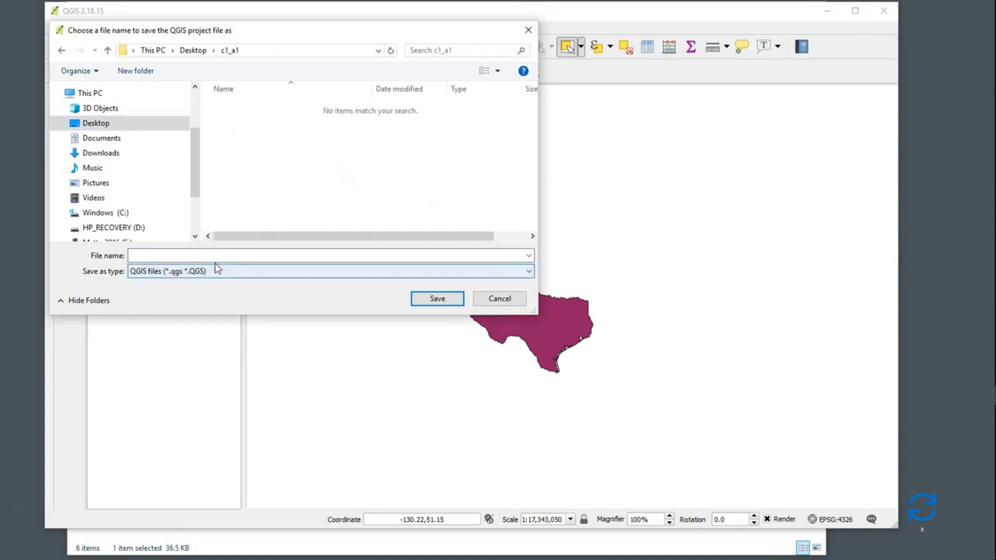
{"action": "left_click", "coordinate": [348, 256]}
{"action": "type", "text": "c"}
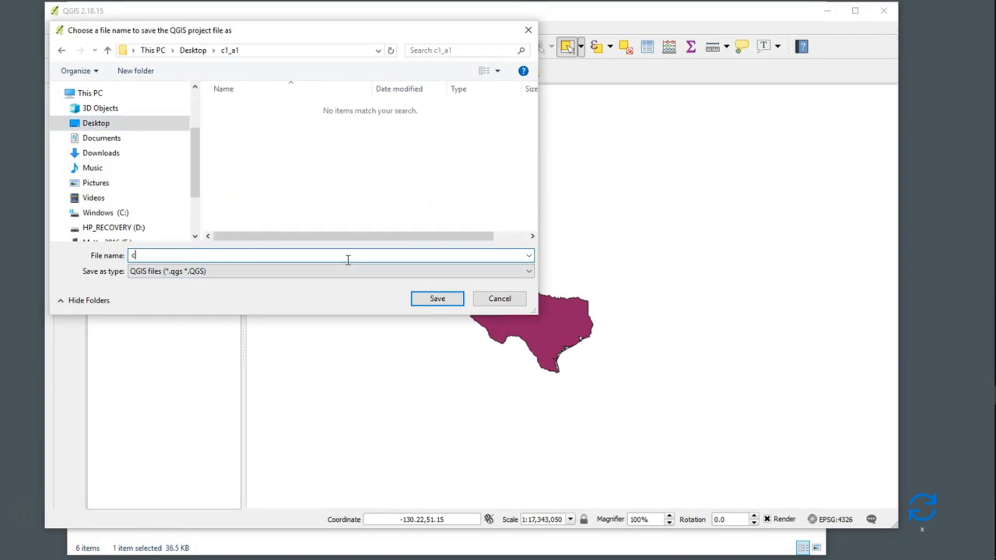
{"action": "type", "text": "l_a1"}
{"action": "left_click", "coordinate": [436, 300]}
{"action": "left_click", "coordinate": [826, 10]}
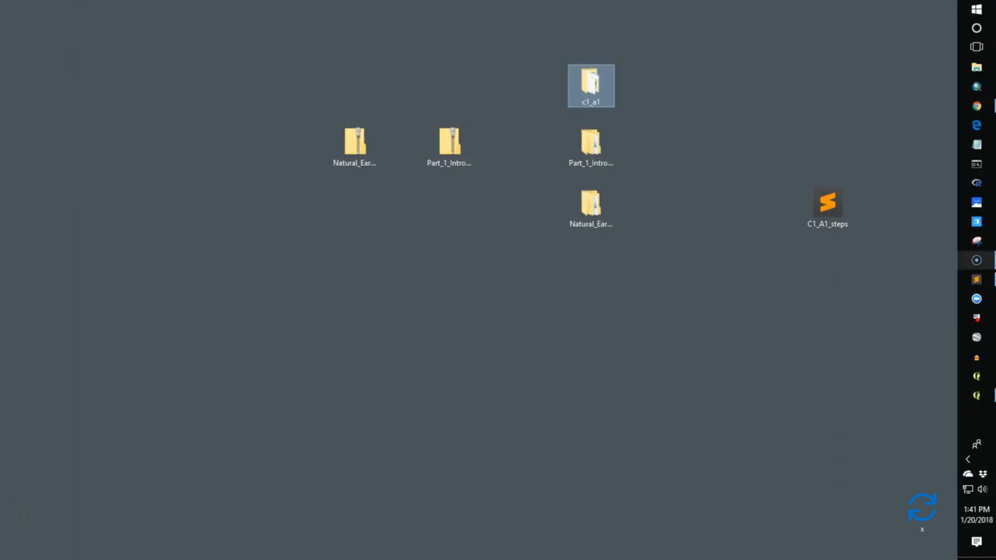
{"action": "left_click", "coordinate": [990, 396]}
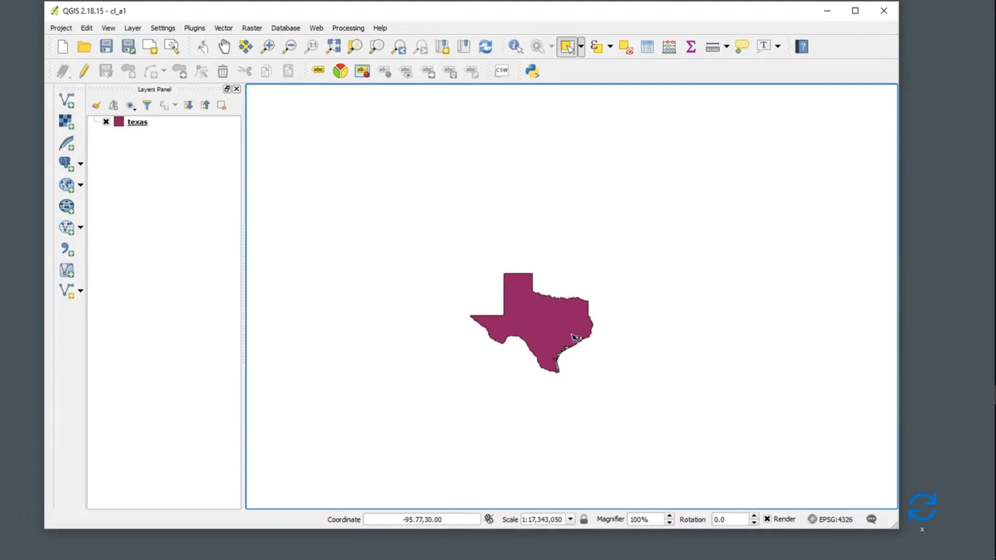
{"action": "right_click", "coordinate": [136, 124]}
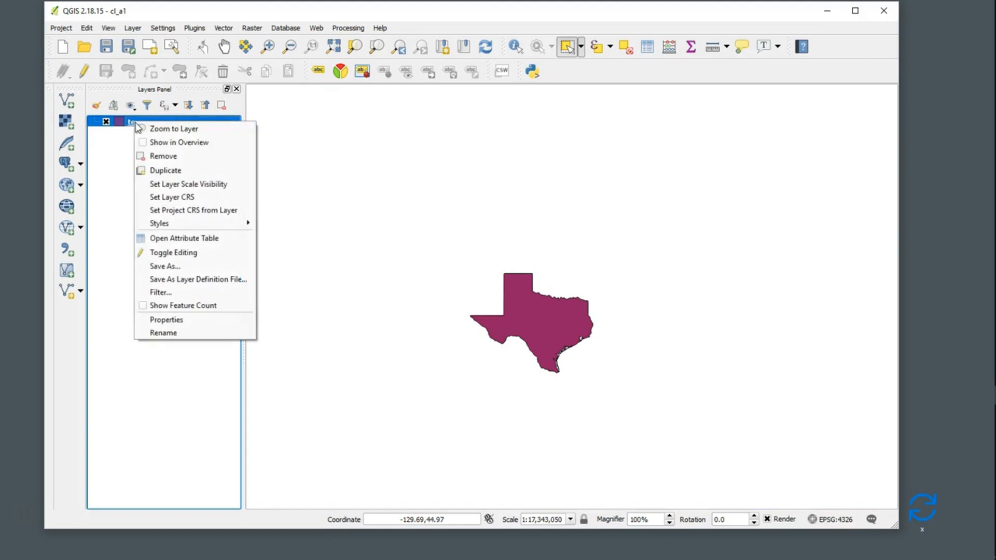
{"action": "mouse_move", "coordinate": [161, 224]}
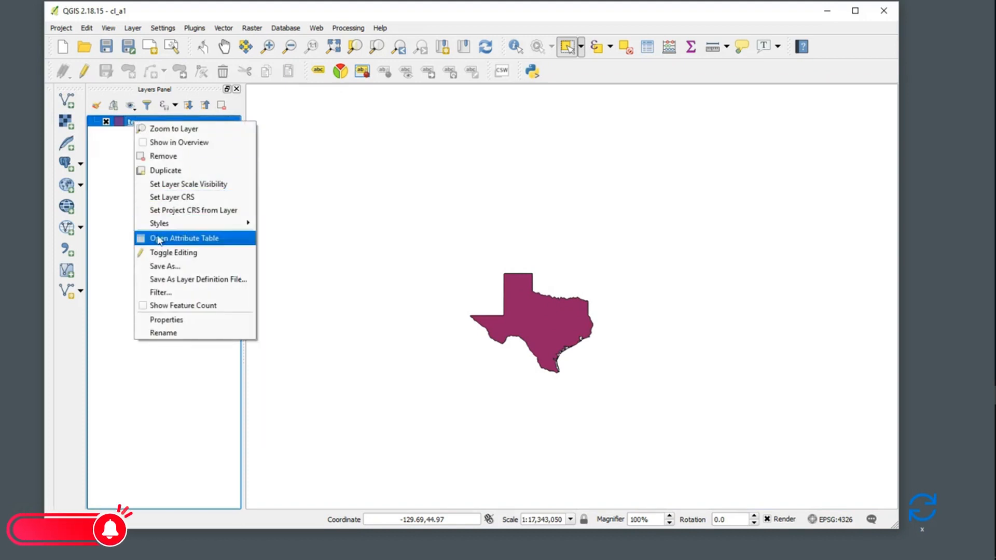
{"action": "left_click", "coordinate": [101, 201]}
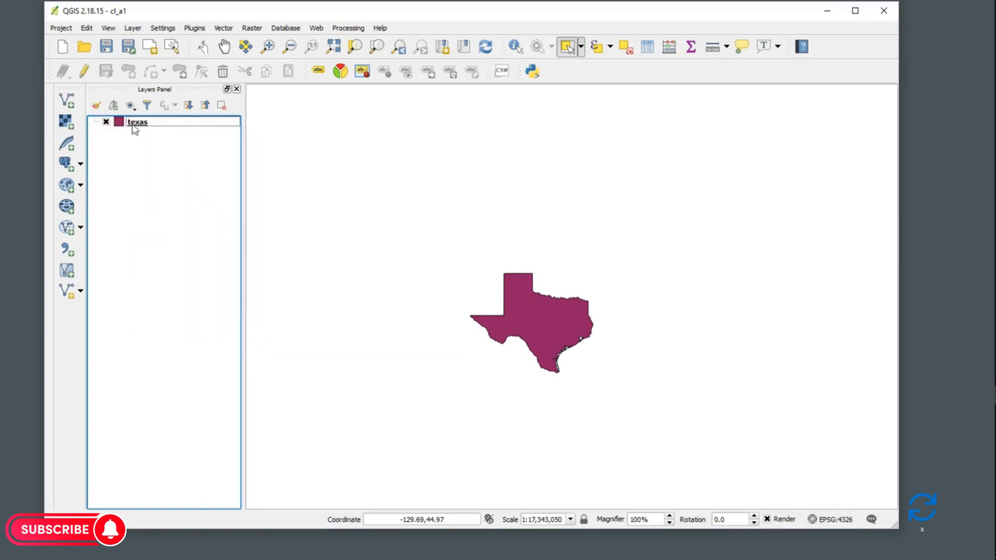
{"action": "left_click", "coordinate": [134, 124]}
{"action": "right_click", "coordinate": [133, 124]}
{"action": "left_click", "coordinate": [199, 325]}
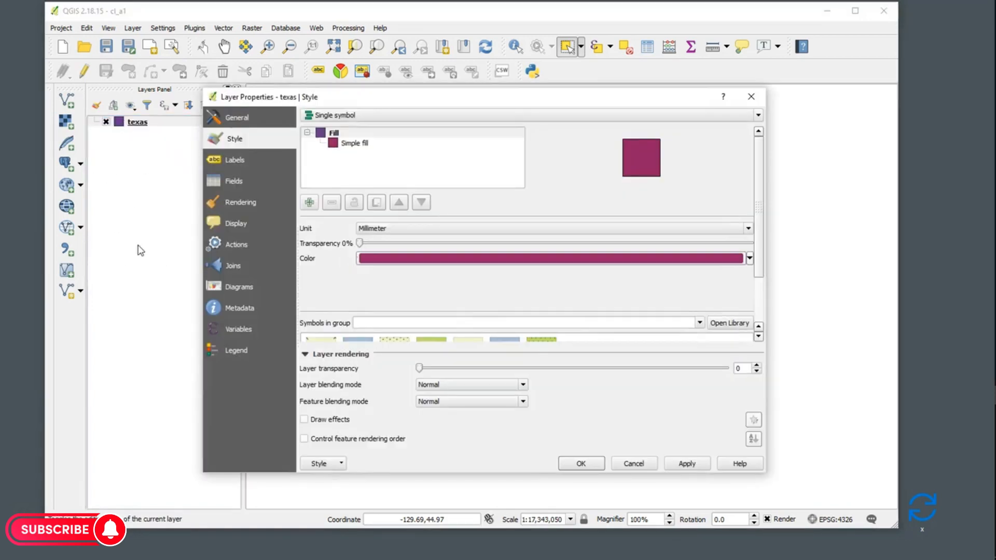
{"action": "left_click", "coordinate": [627, 463]}
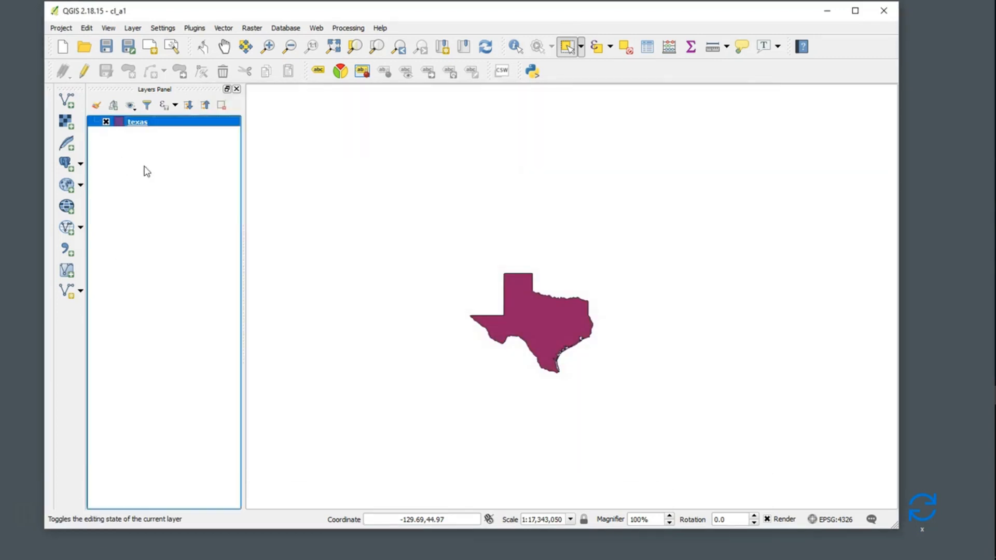
Step: Open the texas layer's style properties, select its Simple fill, and review the symbol layer types and fill color settings
{"action": "right_click", "coordinate": [142, 125]}
{"action": "left_click", "coordinate": [194, 325]}
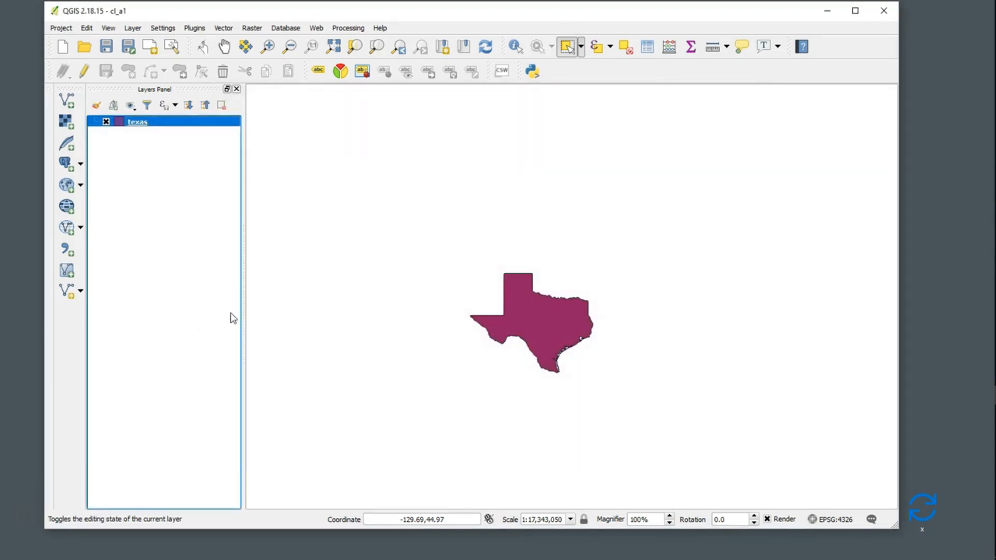
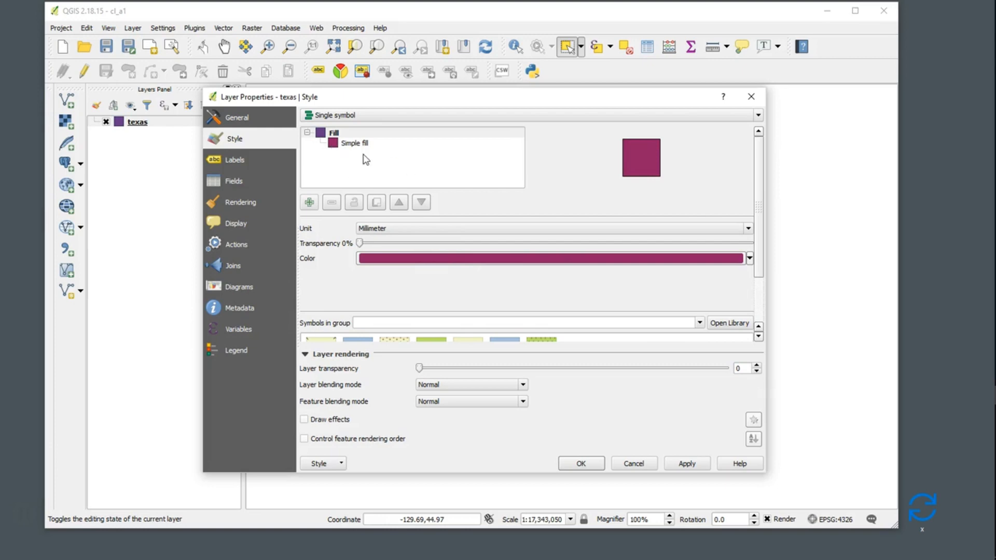
{"action": "scroll", "coordinate": [754, 324], "scroll_direction": "down", "scroll_amount": 2}
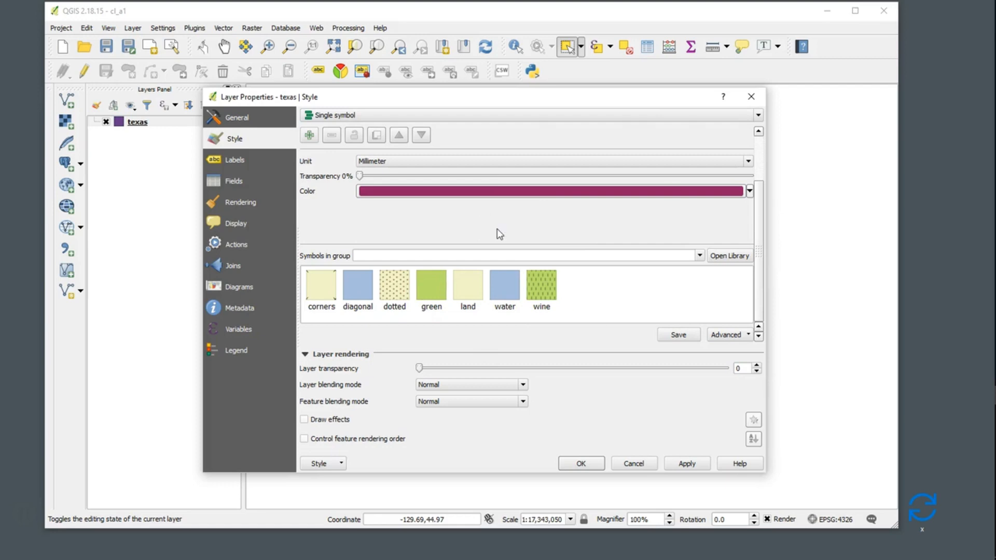
{"action": "scroll", "coordinate": [755, 238], "scroll_direction": "up", "scroll_amount": 2}
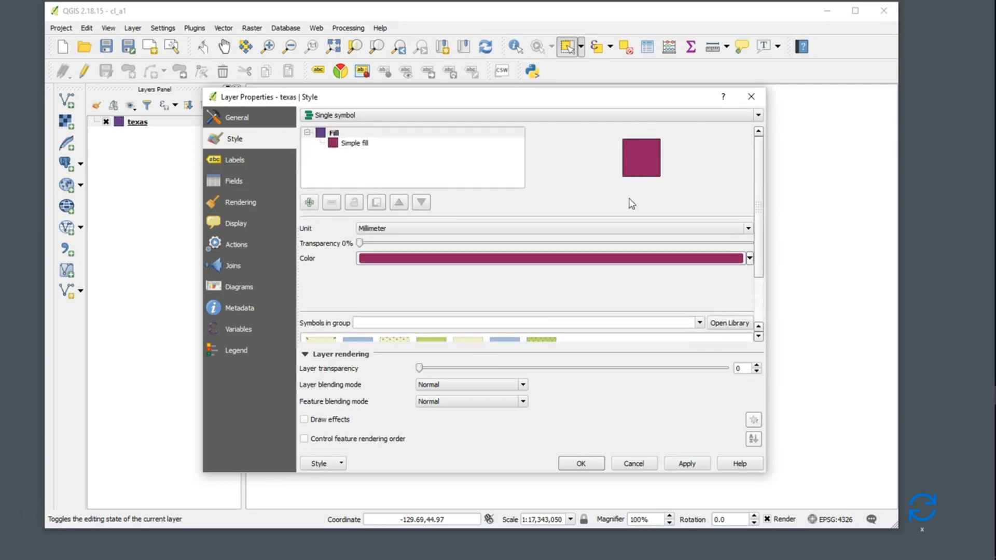
{"action": "left_click", "coordinate": [361, 147]}
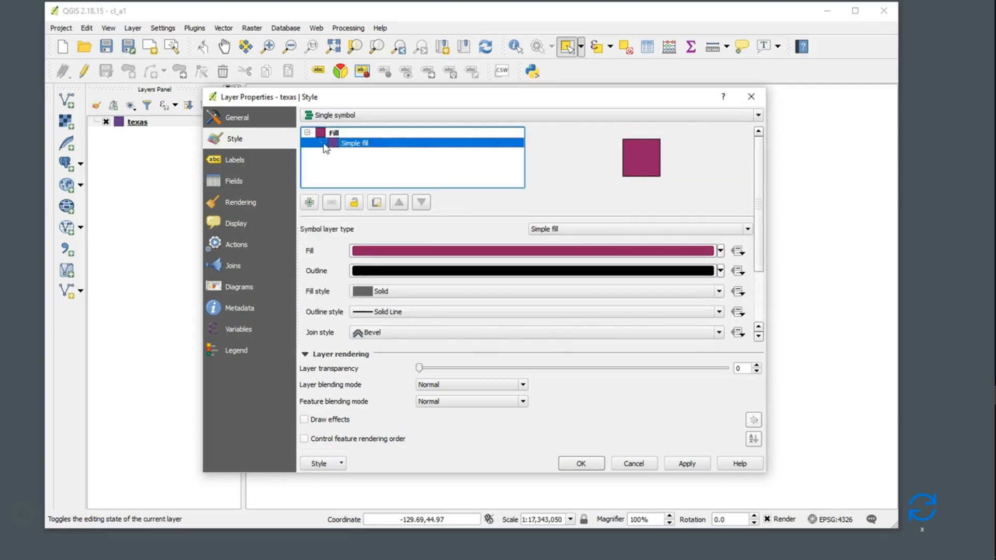
{"action": "left_click", "coordinate": [614, 229]}
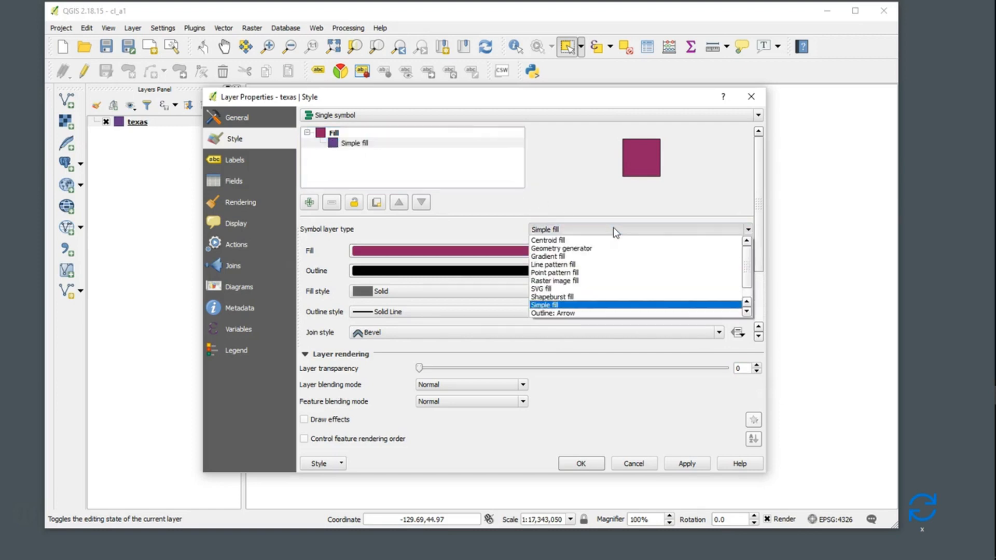
{"action": "left_click", "coordinate": [614, 229]}
{"action": "left_click", "coordinate": [607, 251]}
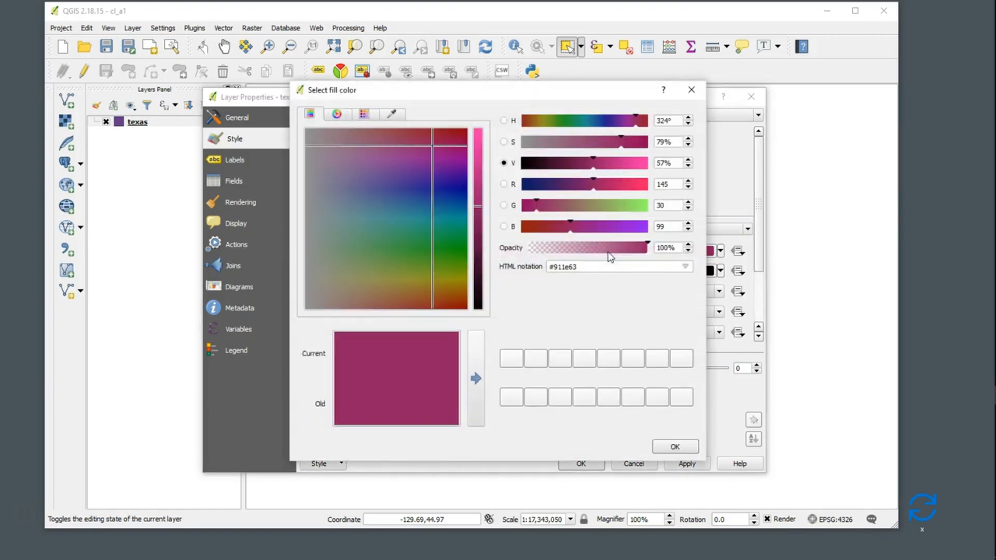
{"action": "left_click", "coordinate": [673, 447]}
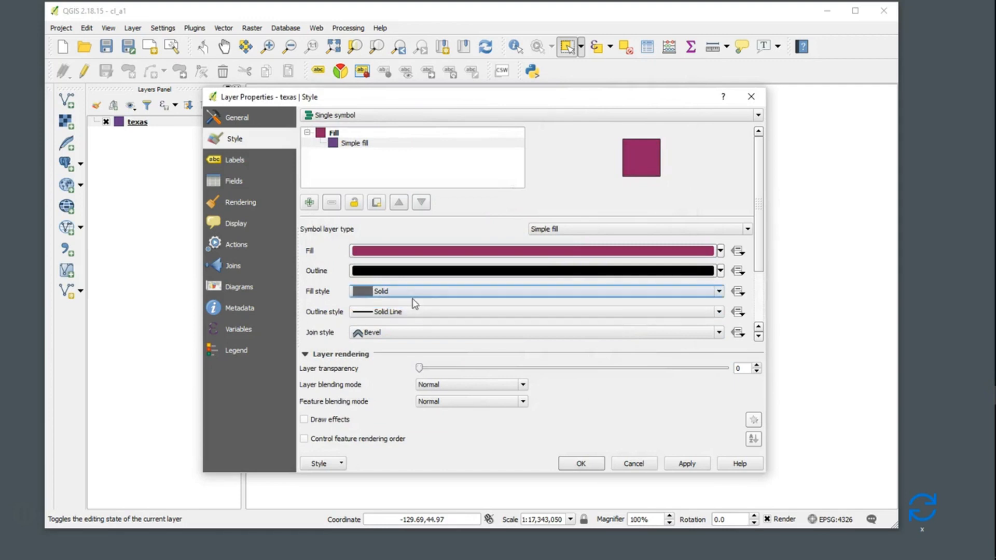
Step: Set the texas layer's fill style to No Brush and apply the change
{"action": "left_click", "coordinate": [460, 294]}
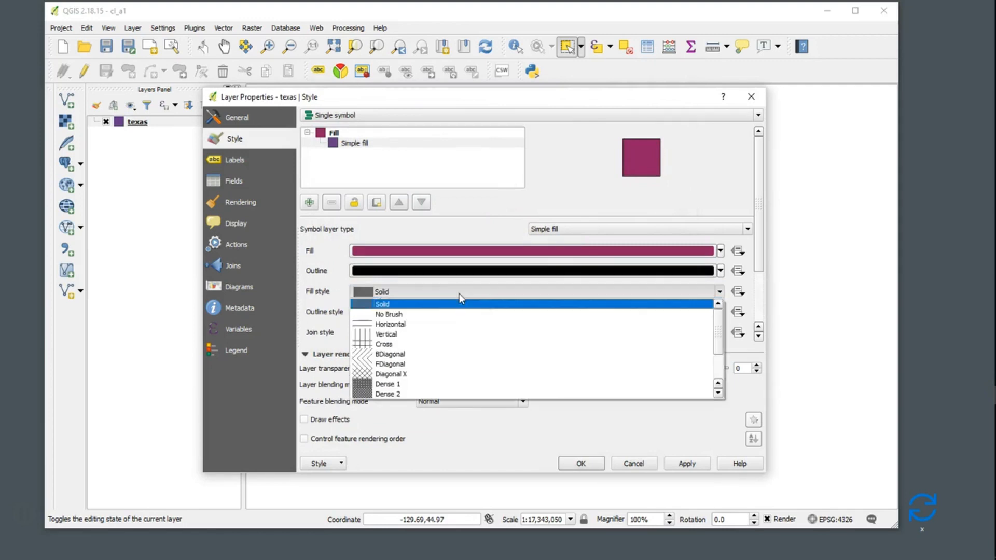
{"action": "left_click", "coordinate": [361, 314]}
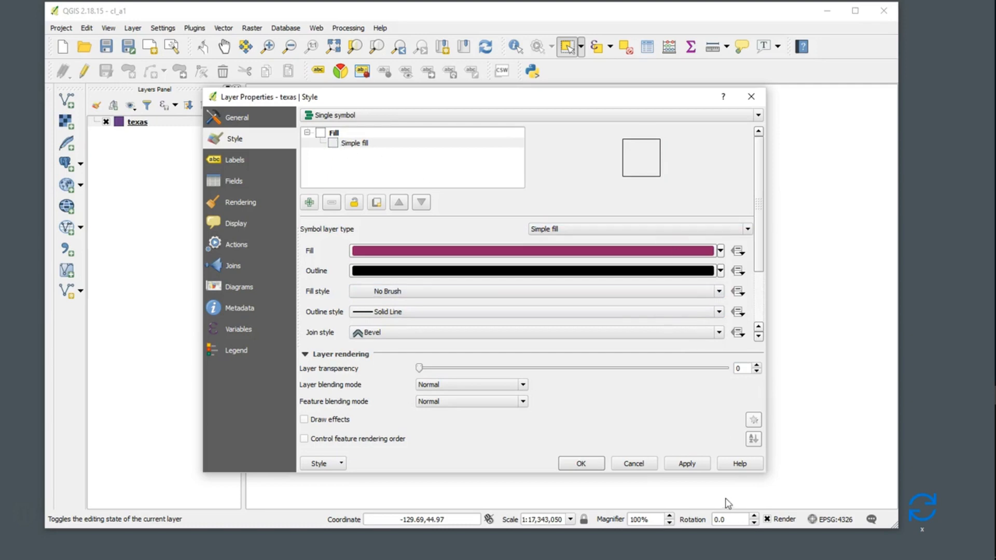
{"action": "left_click", "coordinate": [687, 463]}
{"action": "left_click", "coordinate": [581, 463]}
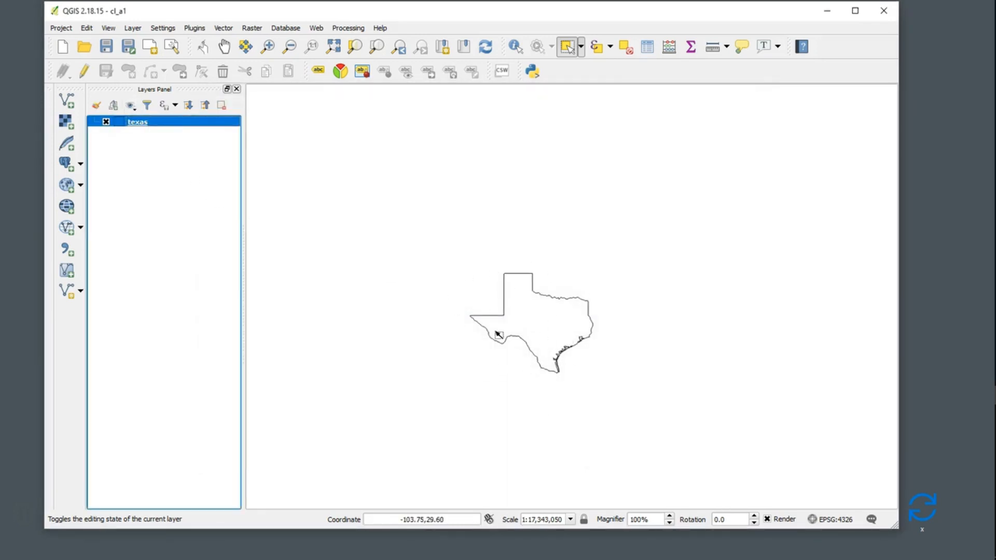
Step: Zoom in on the Texas outline until it fills most of the map canvas
{"action": "left_click", "coordinate": [267, 48]}
{"action": "left_click_drag", "start_coordinate": [446, 252], "coordinate": [620, 396]}
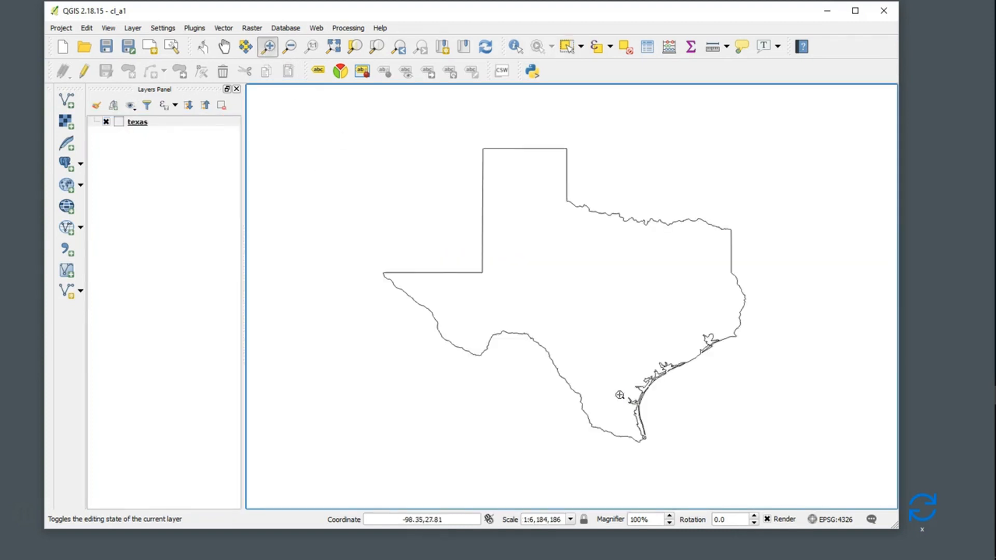
{"action": "left_click_drag", "start_coordinate": [348, 130], "coordinate": [851, 489]}
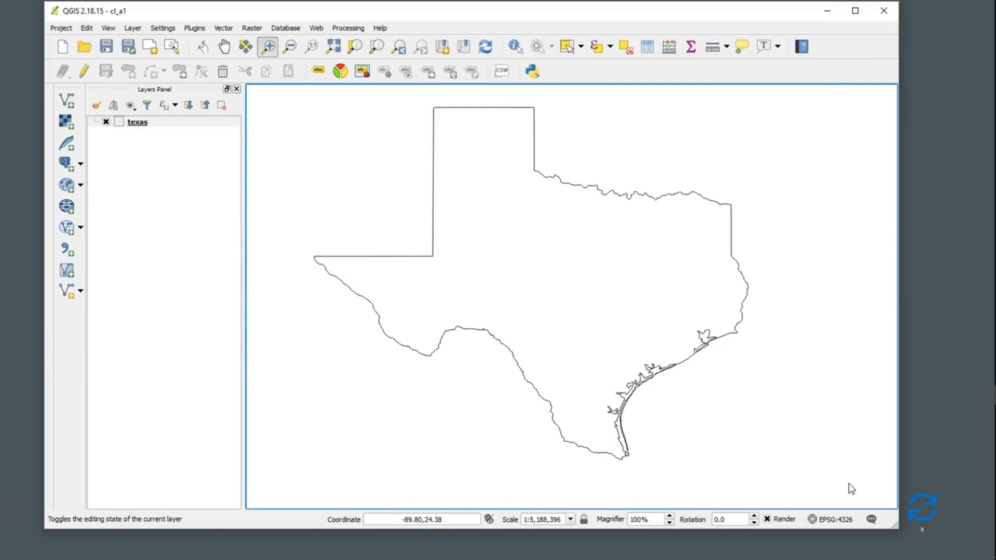
Step: Open the texas layer's style properties, select its Simple fill, and set the outline style to Dash Line
{"action": "left_click", "coordinate": [139, 125]}
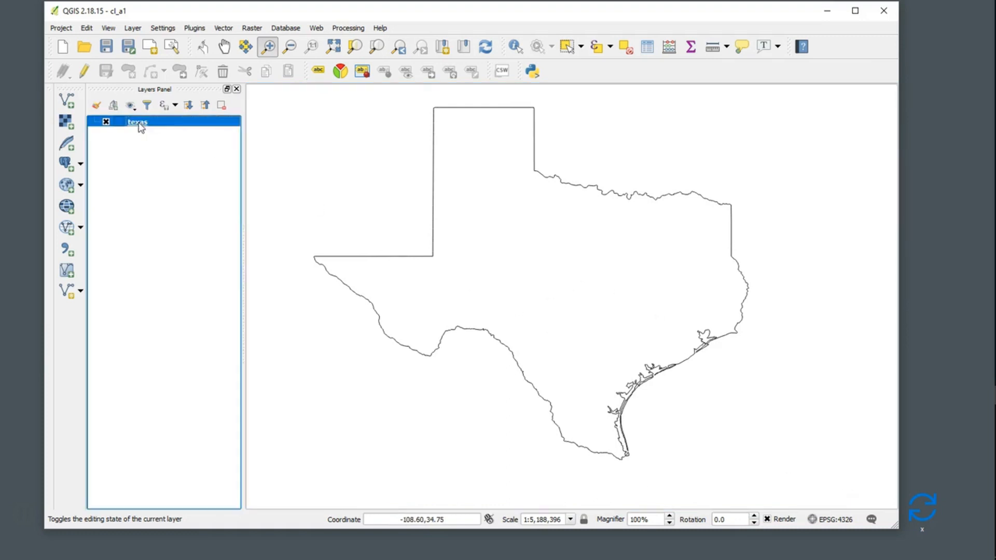
{"action": "right_click", "coordinate": [136, 126]}
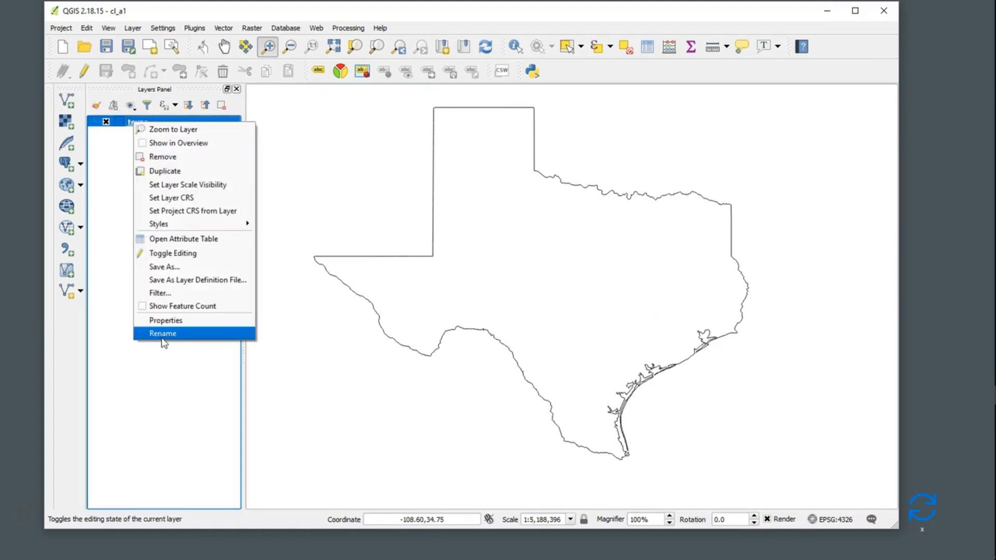
{"action": "left_click", "coordinate": [174, 321]}
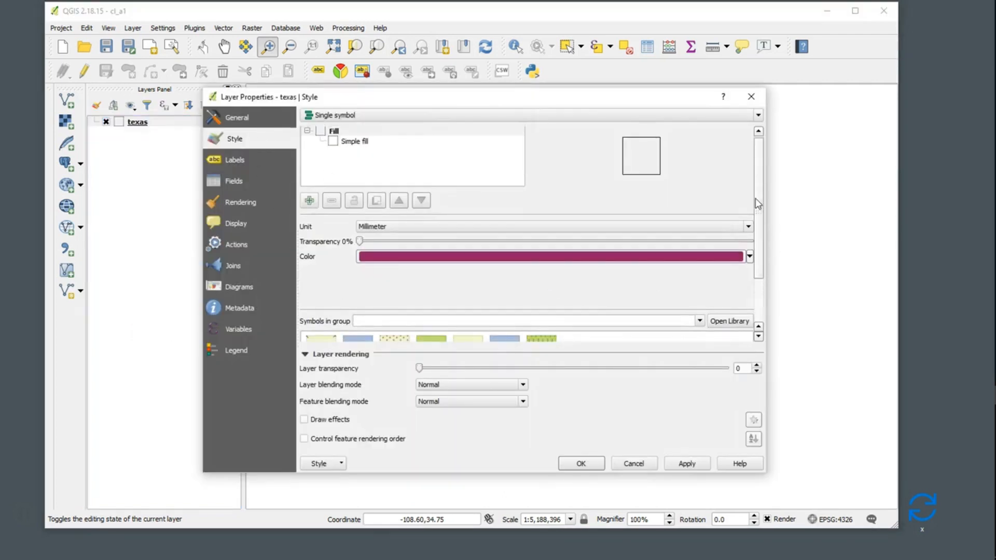
{"action": "left_click_drag", "start_coordinate": [756, 203], "coordinate": [758, 246]}
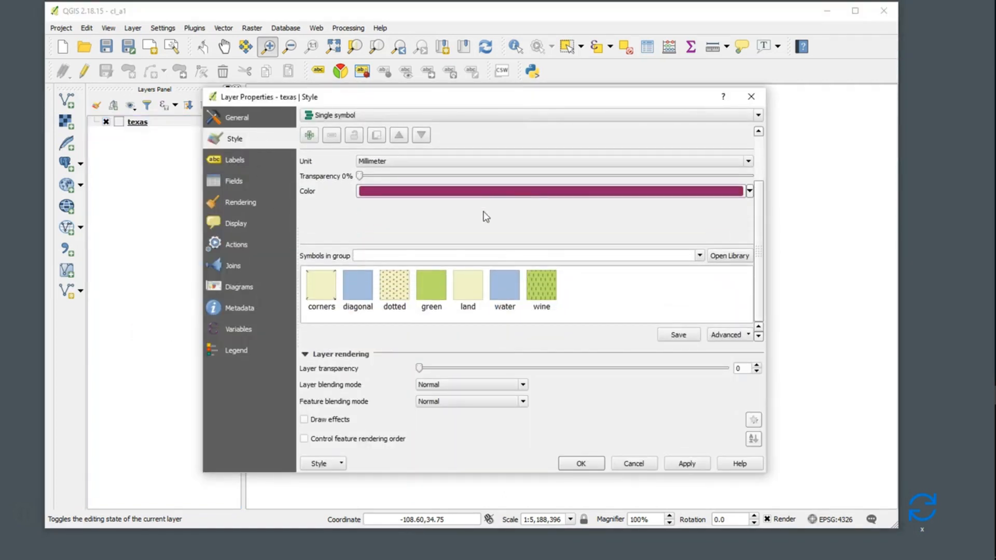
{"action": "left_click_drag", "start_coordinate": [757, 293], "coordinate": [758, 212]}
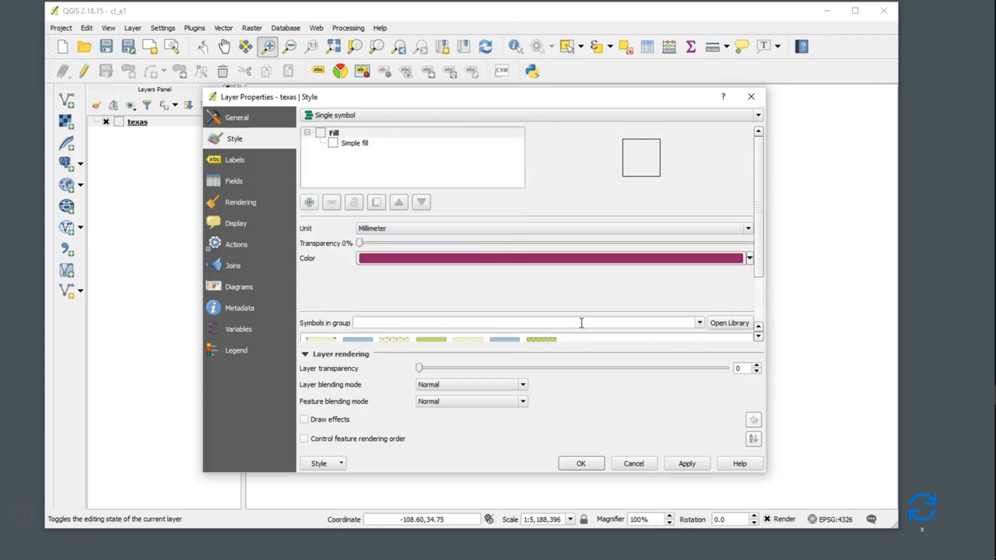
{"action": "left_click", "coordinate": [355, 147]}
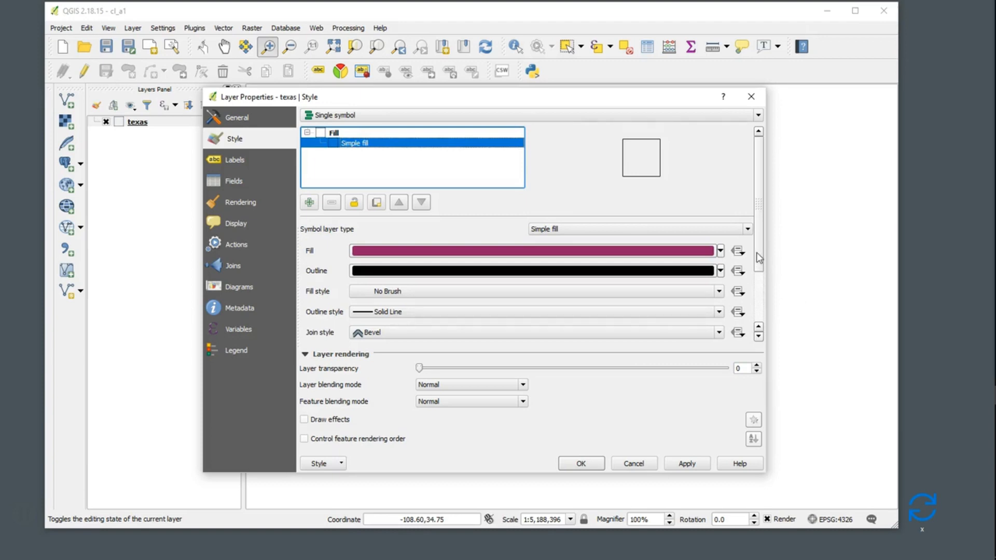
{"action": "left_click_drag", "start_coordinate": [758, 255], "coordinate": [761, 289]}
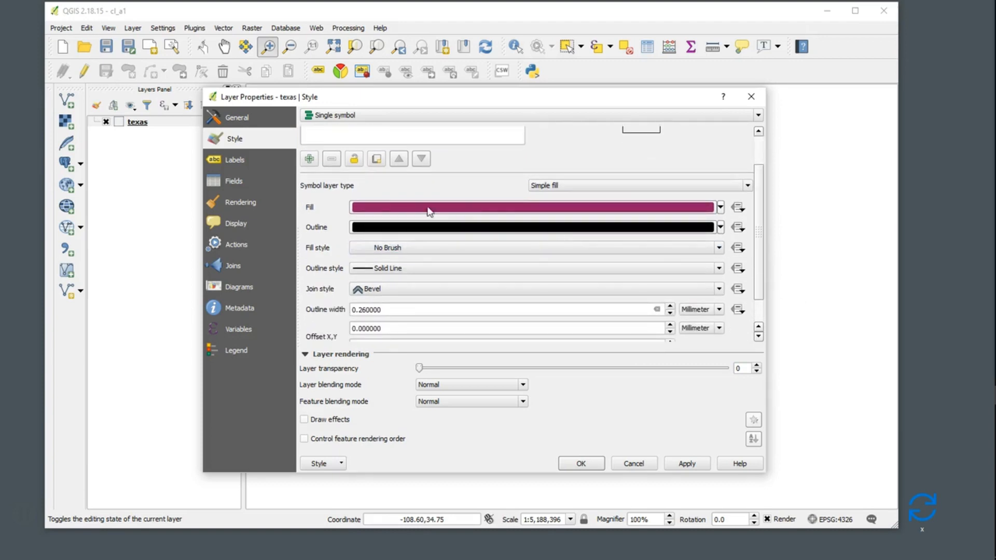
{"action": "left_click", "coordinate": [375, 268]}
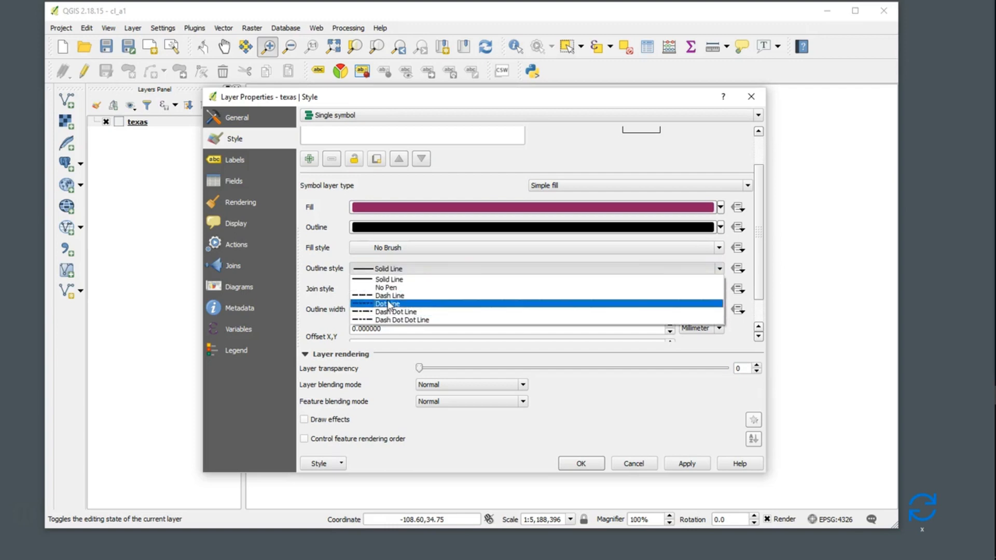
{"action": "left_click", "coordinate": [364, 295]}
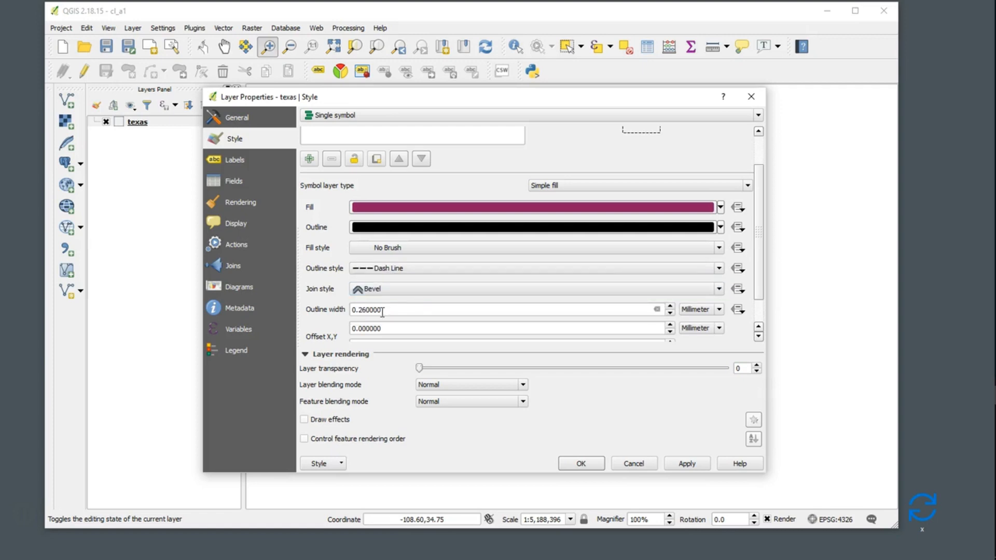
Step: Set the texas layer's outline width to 1 millimeter, apply the style, and close the layer properties
{"action": "double_click", "coordinate": [384, 310]}
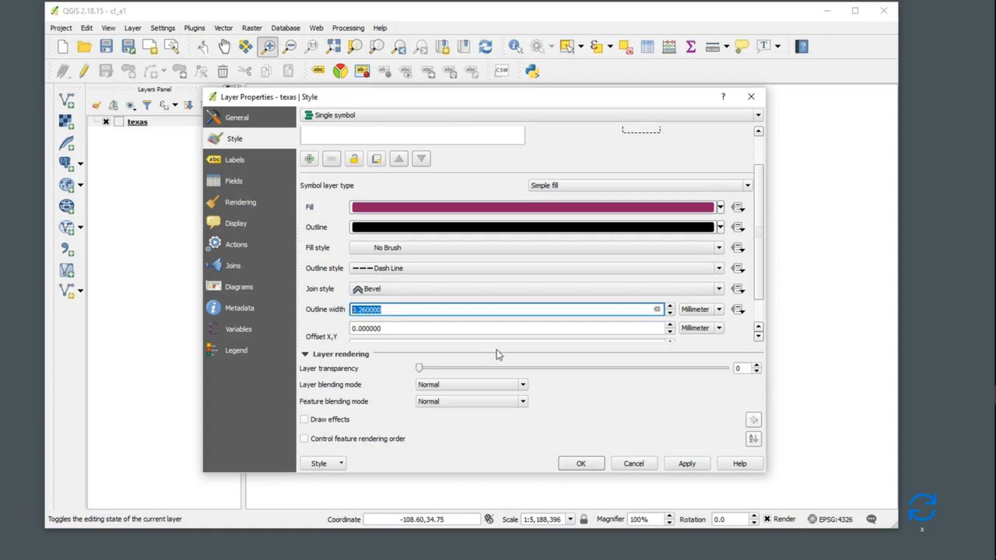
{"action": "type", "text": "1"}
{"action": "left_click", "coordinate": [687, 464]}
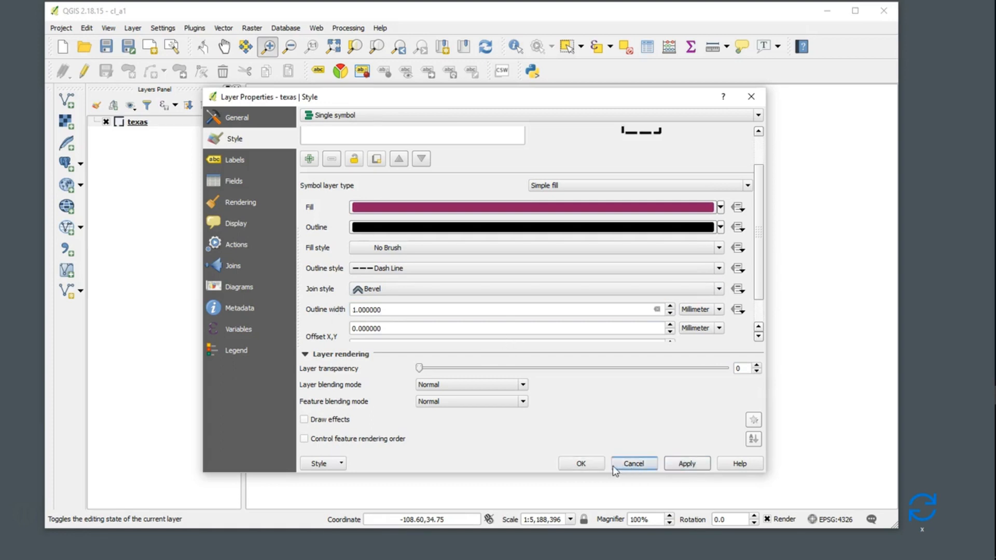
{"action": "left_click", "coordinate": [615, 465]}
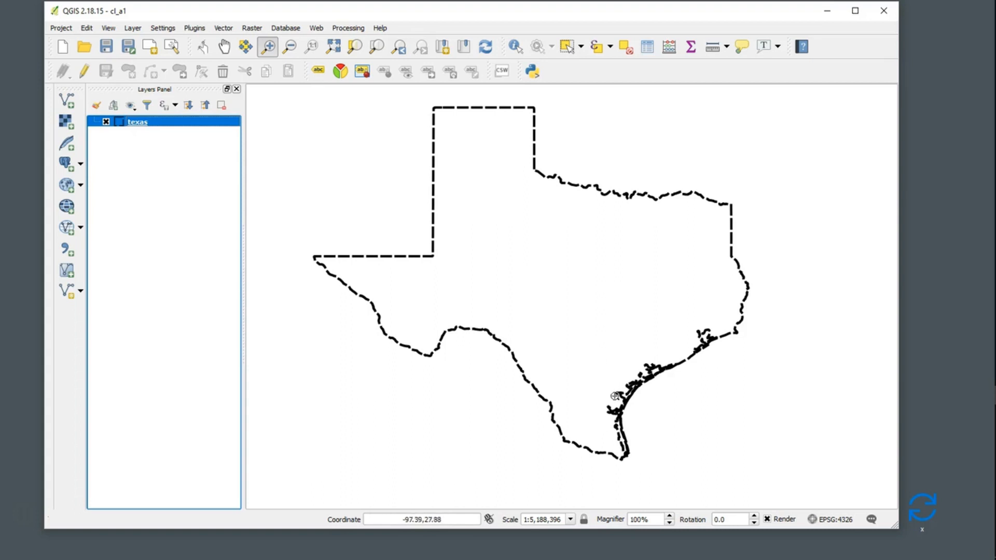
Step: Set the outline width of the texas layer's Simple fill to 0.5 millimeters, apply it, and save the project
{"action": "right_click", "coordinate": [145, 122]}
{"action": "left_click", "coordinate": [174, 318]}
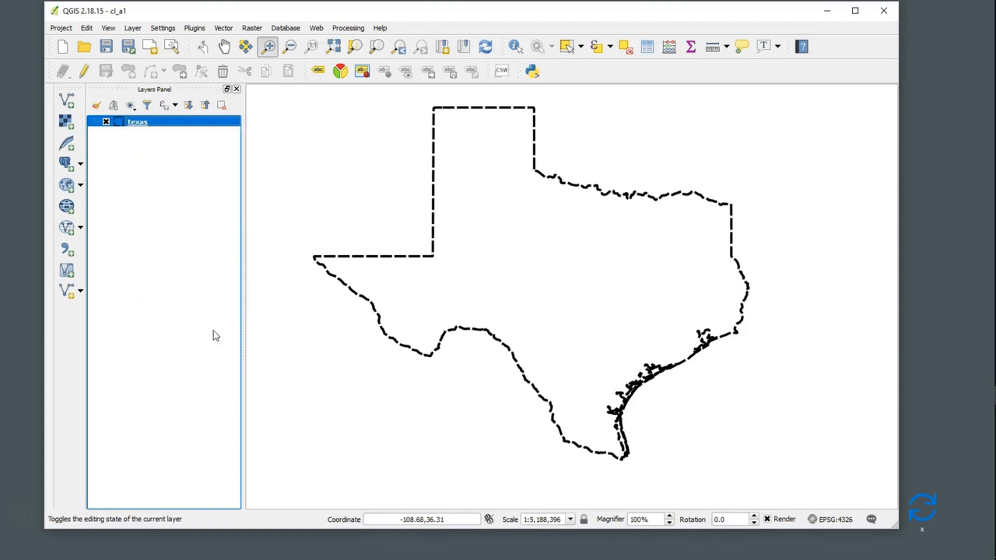
{"action": "scroll", "coordinate": [760, 208], "scroll_direction": "down", "scroll_amount": 3}
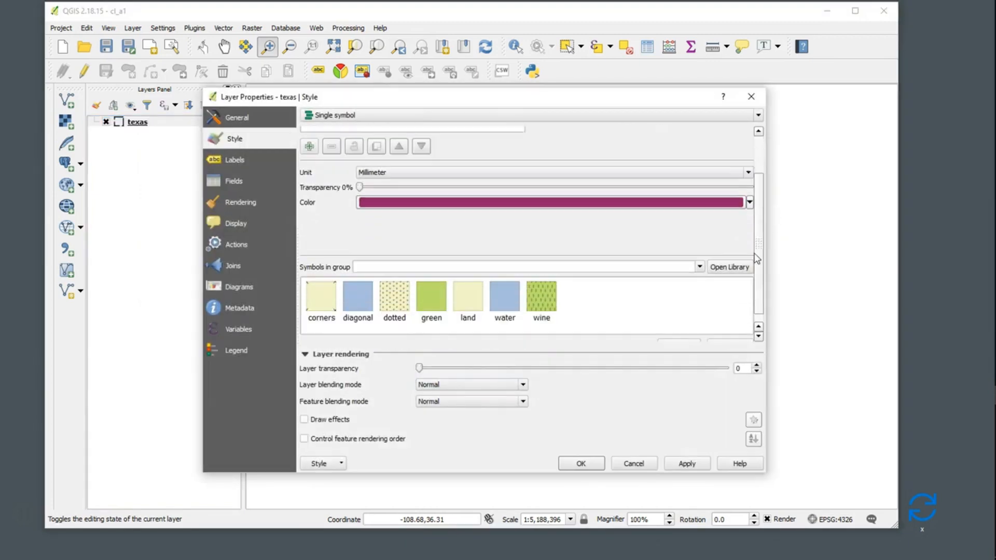
{"action": "scroll", "coordinate": [760, 259], "scroll_direction": "up", "scroll_amount": 3}
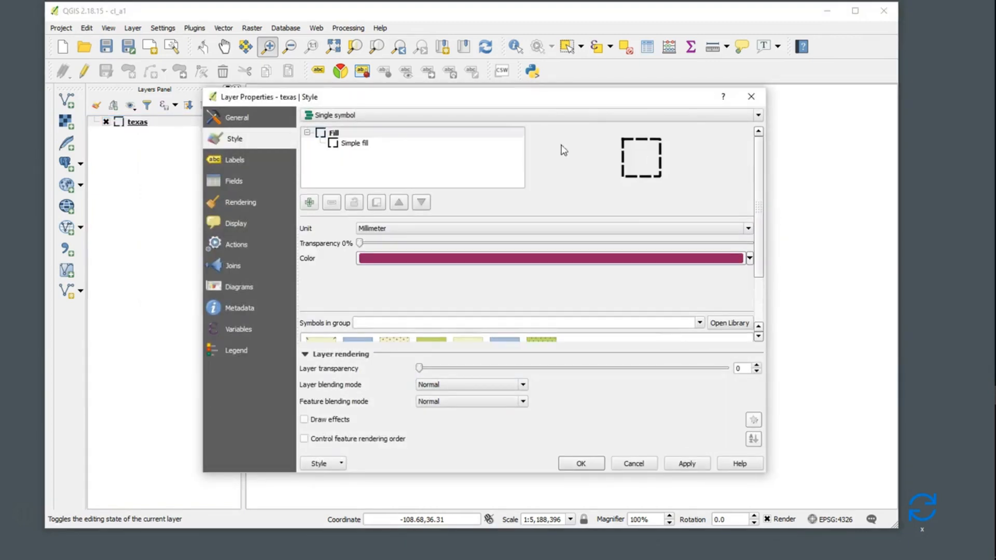
{"action": "left_click", "coordinate": [360, 143]}
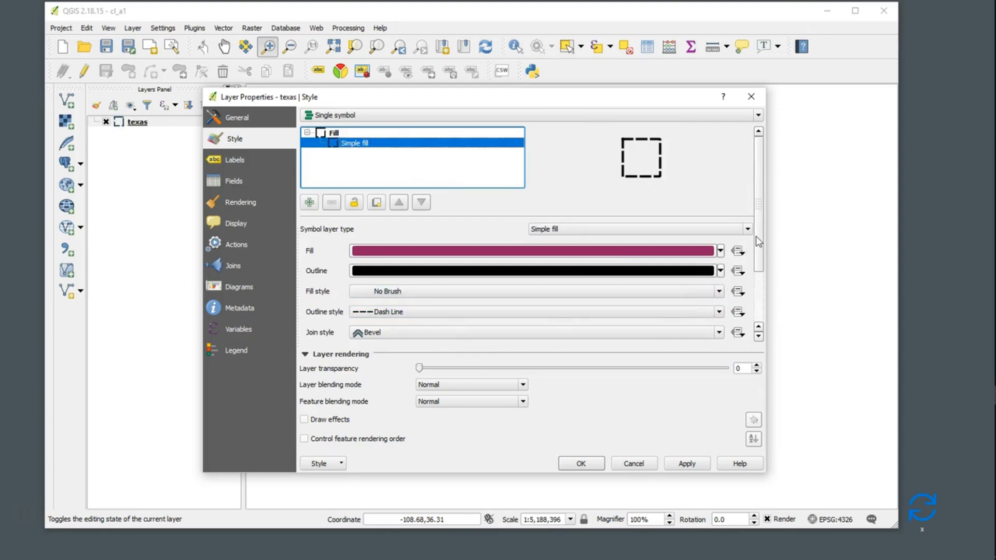
{"action": "scroll", "coordinate": [755, 236], "scroll_direction": "down", "scroll_amount": 3}
{"action": "left_click_drag", "start_coordinate": [390, 276], "coordinate": [331, 262]}
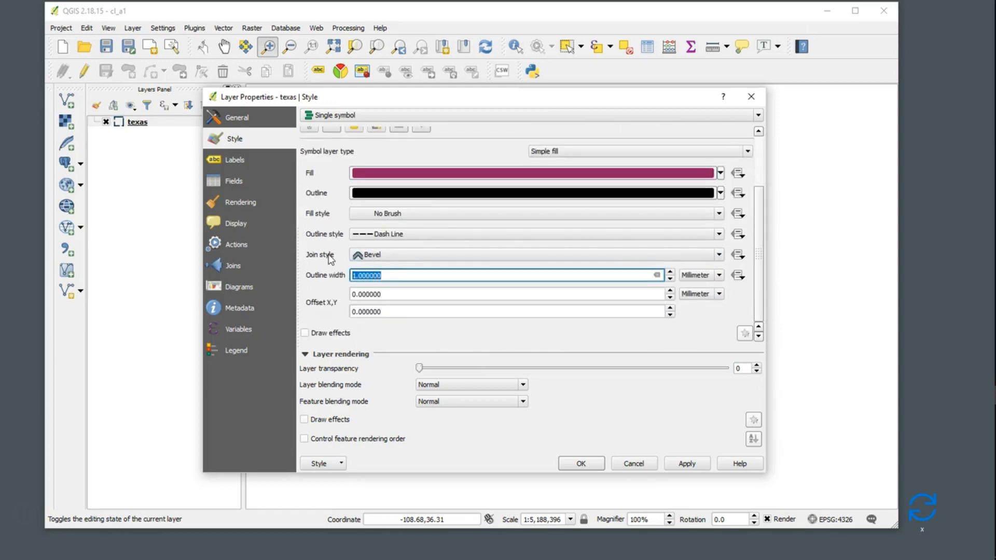
{"action": "type", "text": "0.5"}
{"action": "left_click", "coordinate": [684, 467]}
{"action": "left_click", "coordinate": [582, 463]}
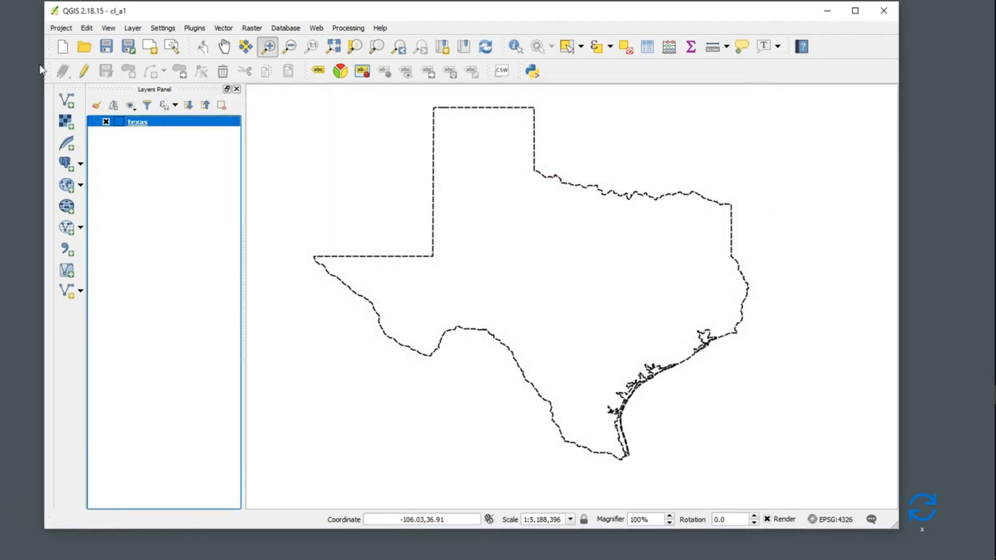
{"action": "left_click", "coordinate": [61, 27]}
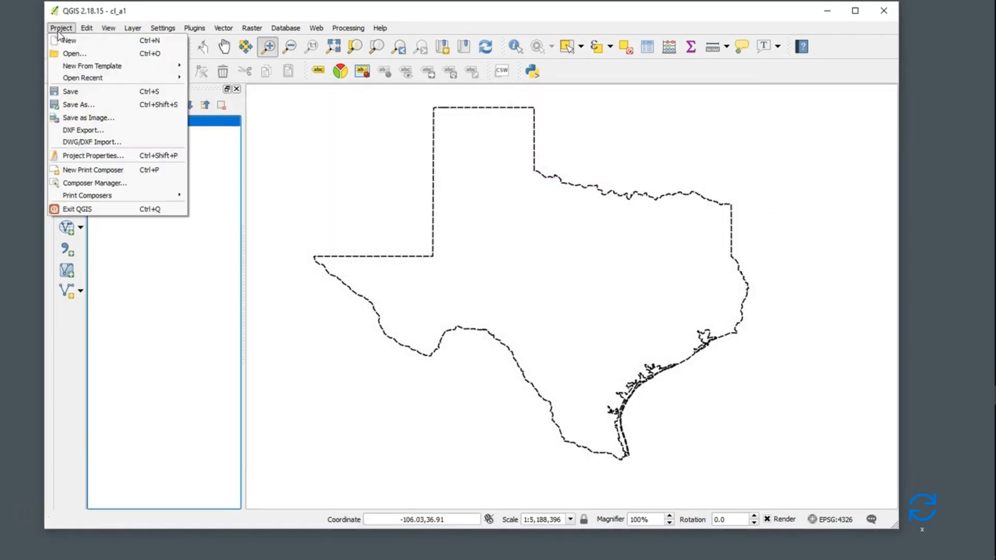
{"action": "left_click", "coordinate": [67, 91]}
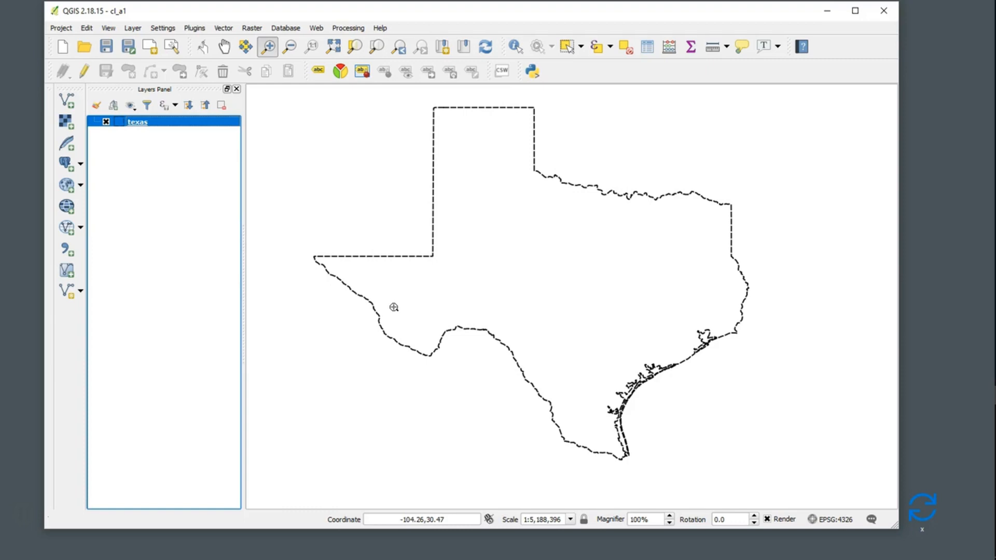
Step: Review the texas layer's label settings and close its properties without making changes
{"action": "right_click", "coordinate": [139, 125]}
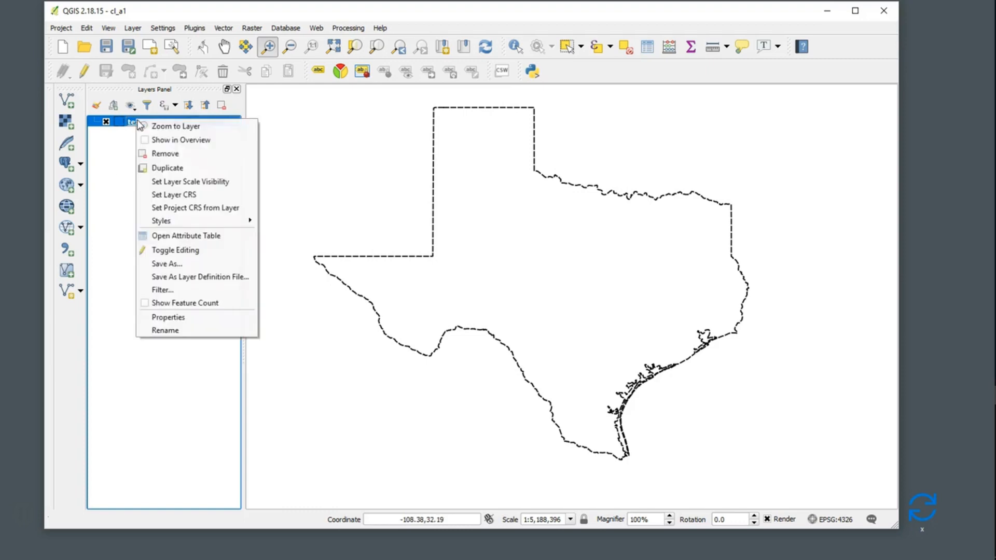
{"action": "left_click", "coordinate": [160, 318]}
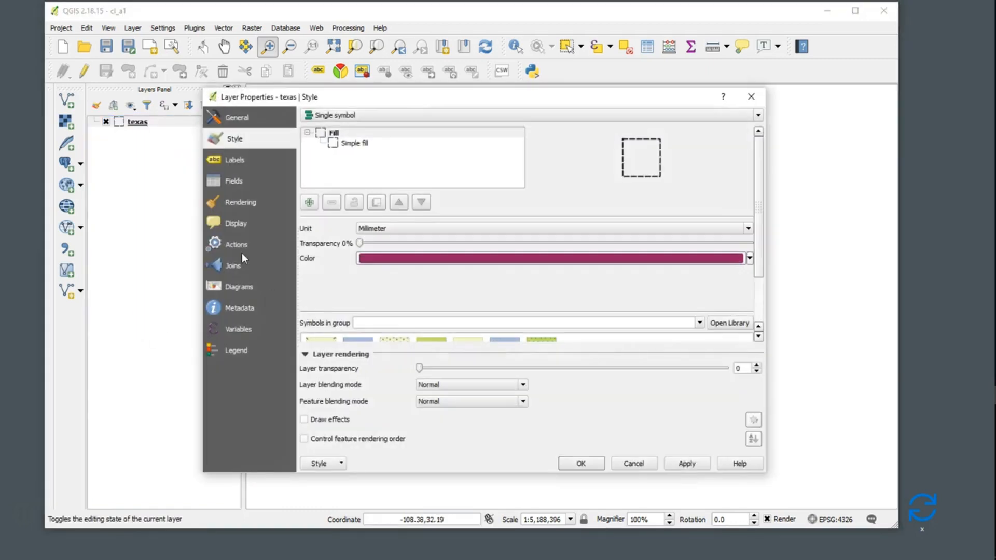
{"action": "left_click", "coordinate": [233, 159]}
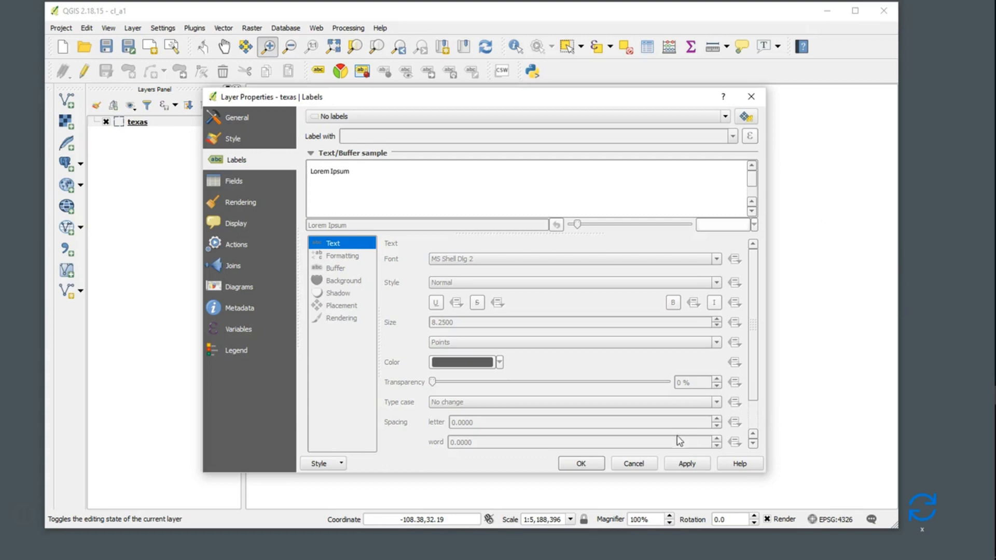
{"action": "left_click", "coordinate": [633, 464]}
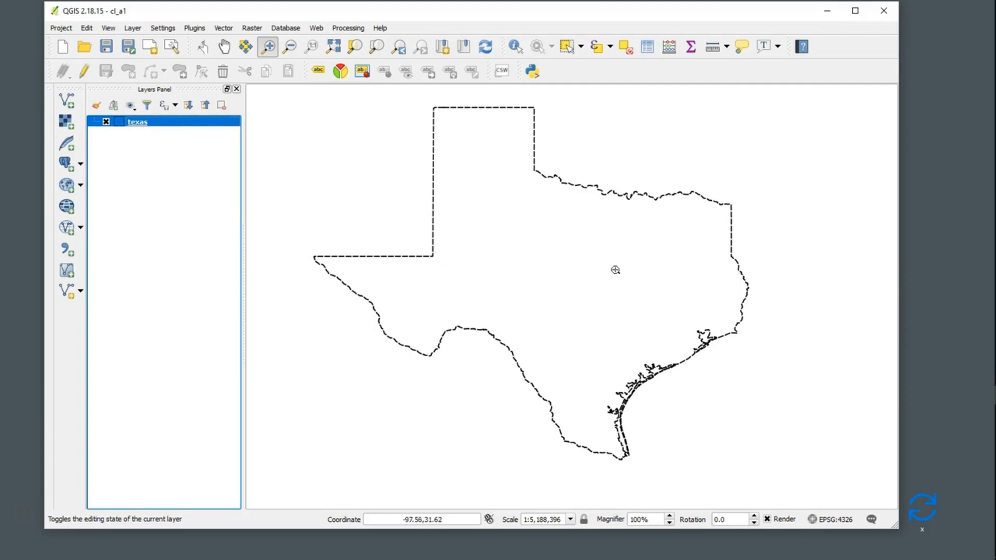
Step: Start adding a raster layer and browse to Natural_Earth_quick_start's 50m_raster folder and its NE1_50M_SR_W subfolder
{"action": "left_click", "coordinate": [64, 121]}
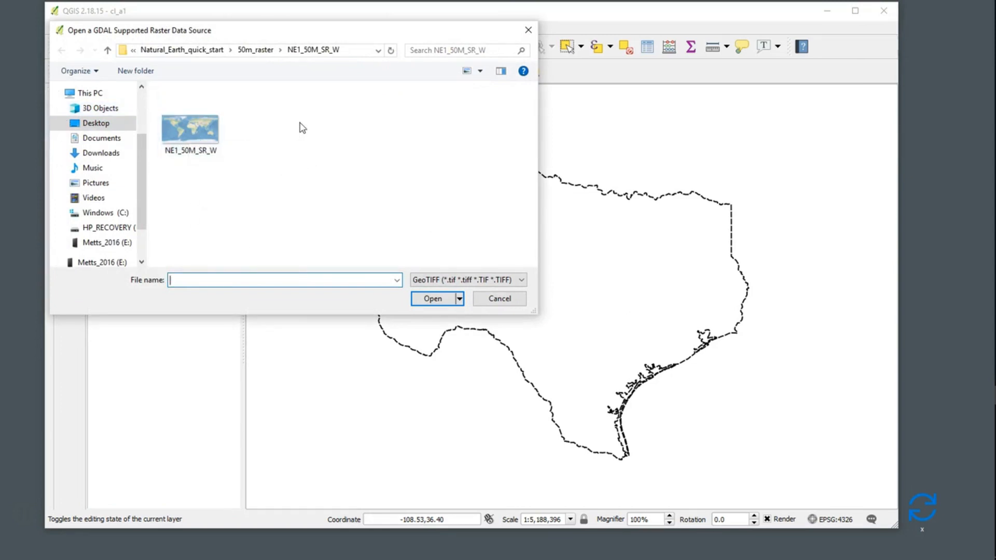
{"action": "left_click", "coordinate": [525, 300]}
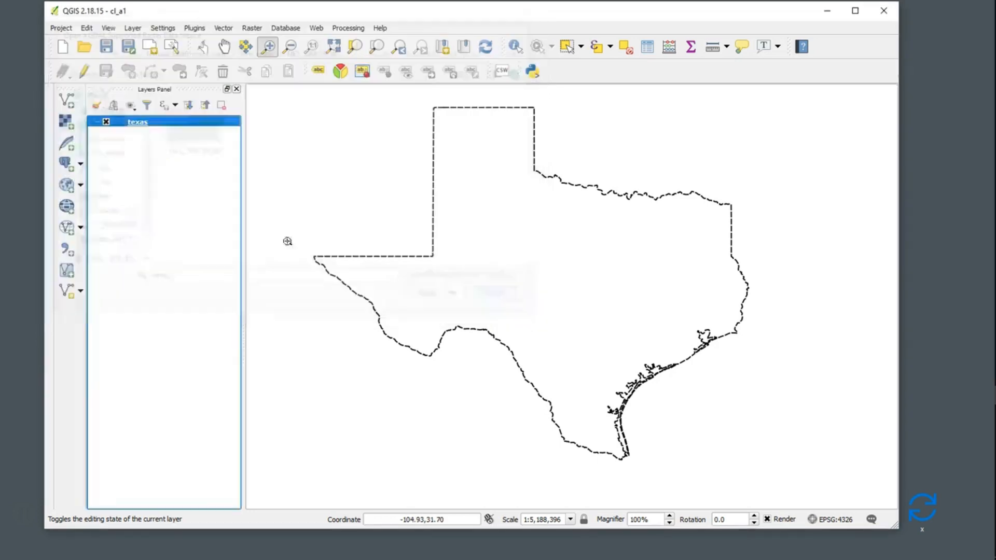
{"action": "left_click", "coordinate": [66, 123]}
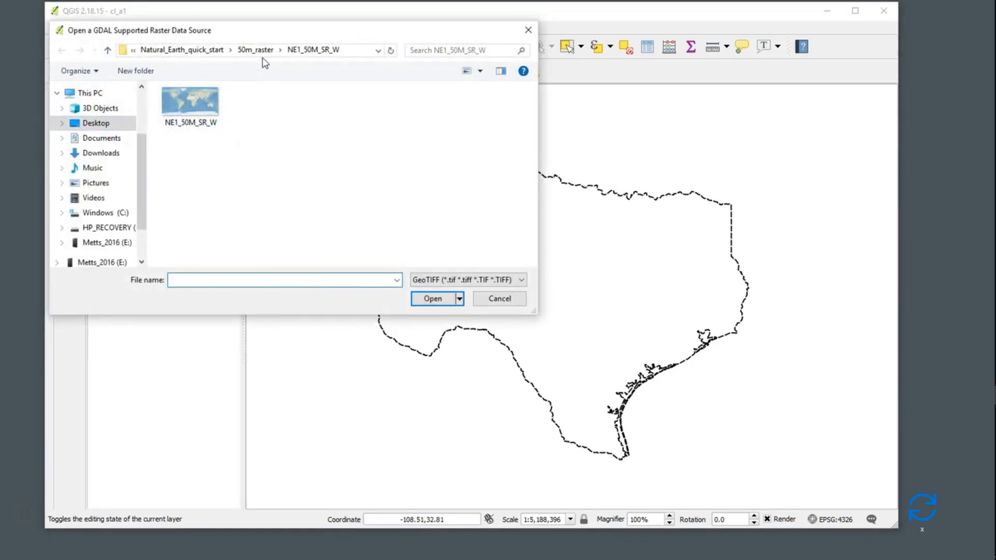
{"action": "left_click", "coordinate": [168, 50]}
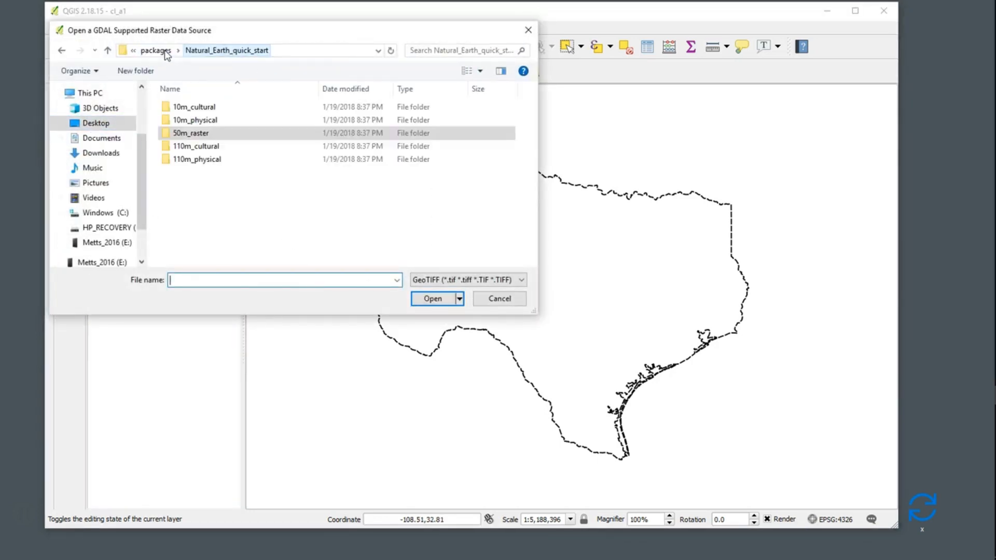
{"action": "double_click", "coordinate": [195, 134]}
{"action": "double_click", "coordinate": [195, 108]}
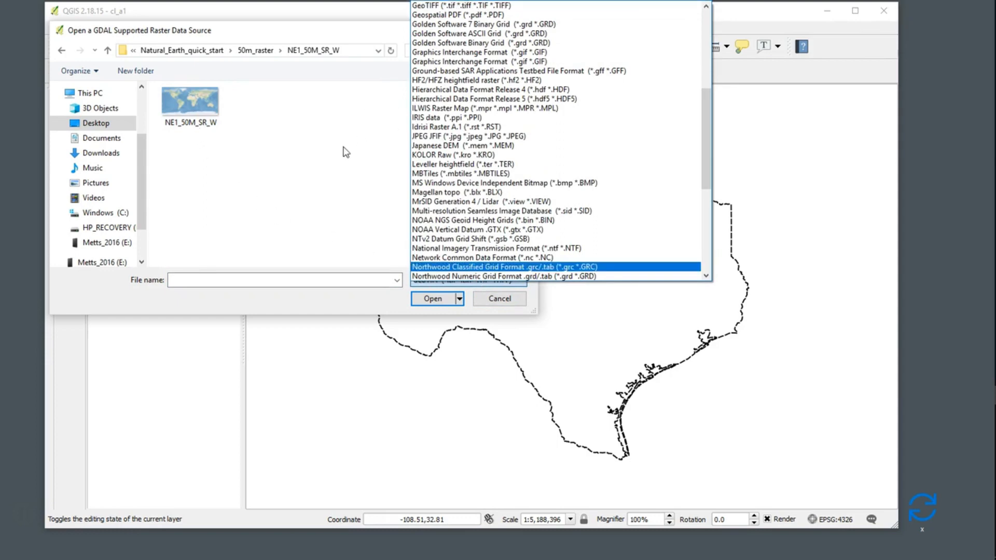
Step: Compare the NE1_50M_SR_W folder's contents under the JPEG JFIF and All files filters, and return the file type to GeoTIFF
{"action": "left_click", "coordinate": [468, 137]}
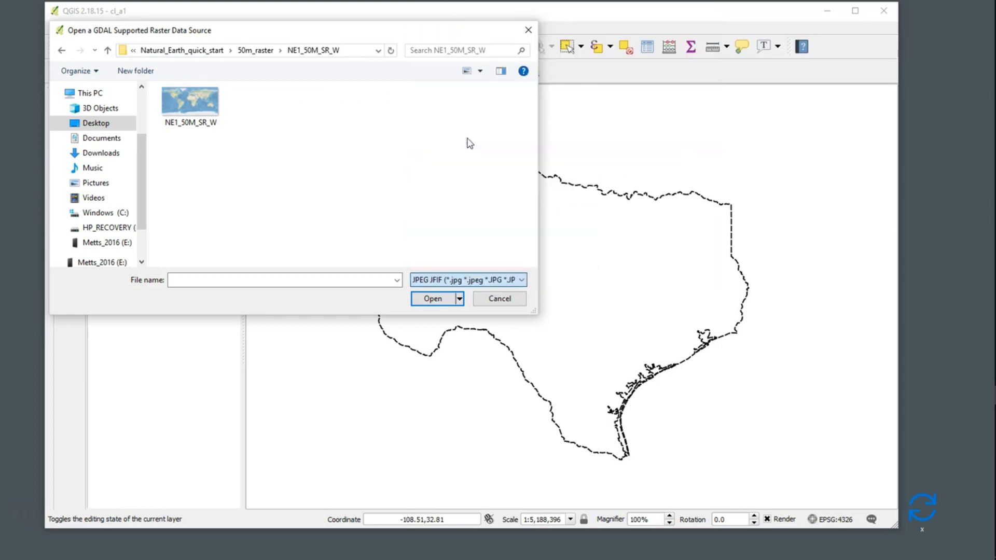
{"action": "left_click", "coordinate": [495, 280]}
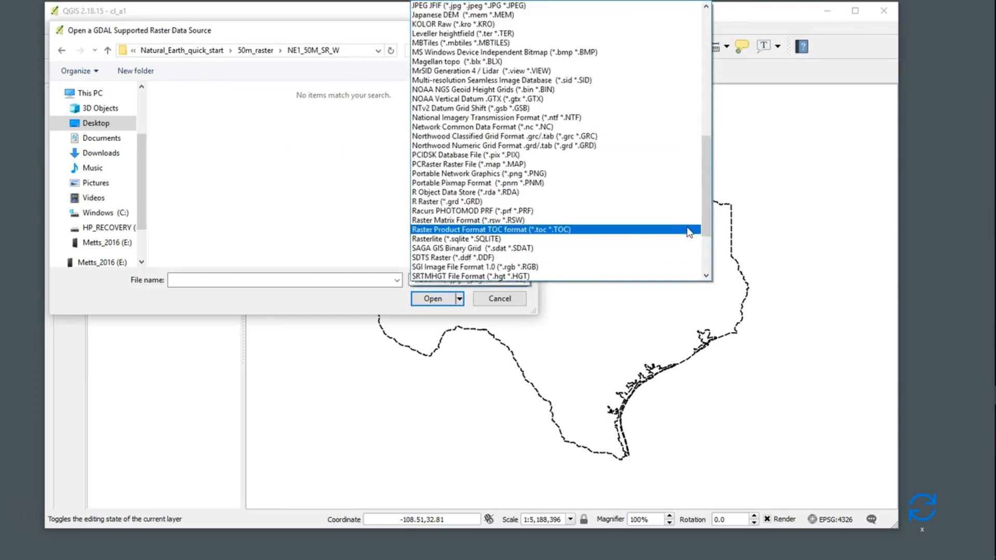
{"action": "left_click_drag", "start_coordinate": [705, 221], "coordinate": [692, 70]}
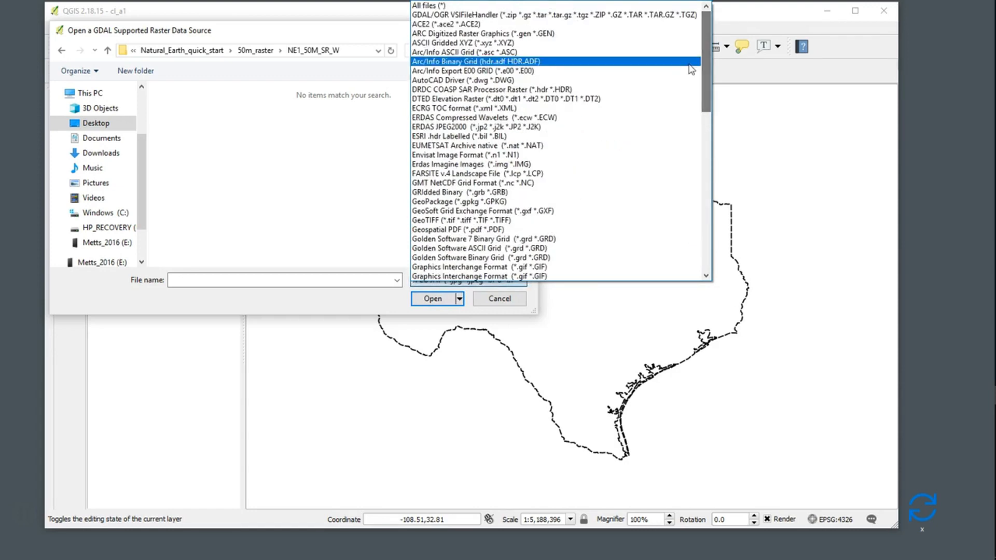
{"action": "left_click", "coordinate": [427, 6]}
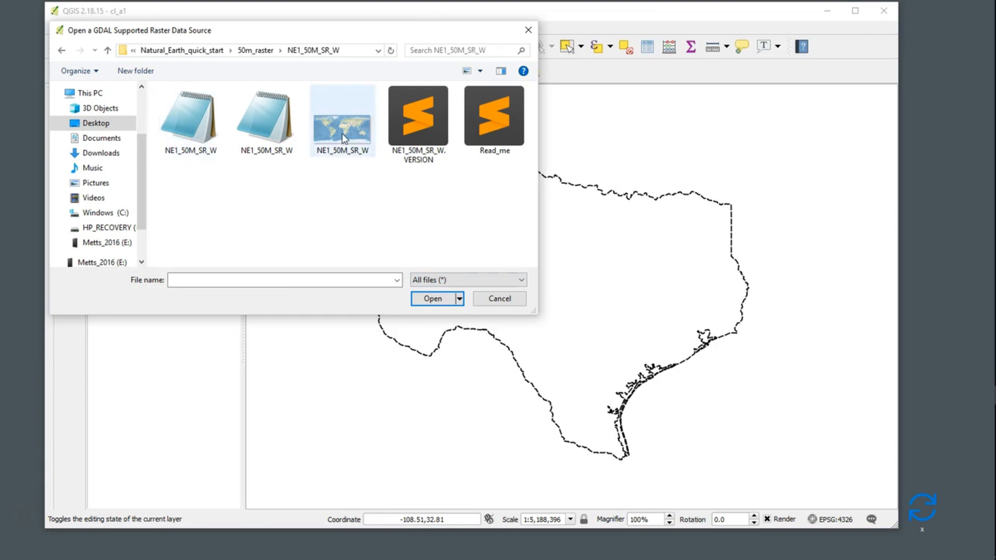
{"action": "left_click", "coordinate": [477, 283]}
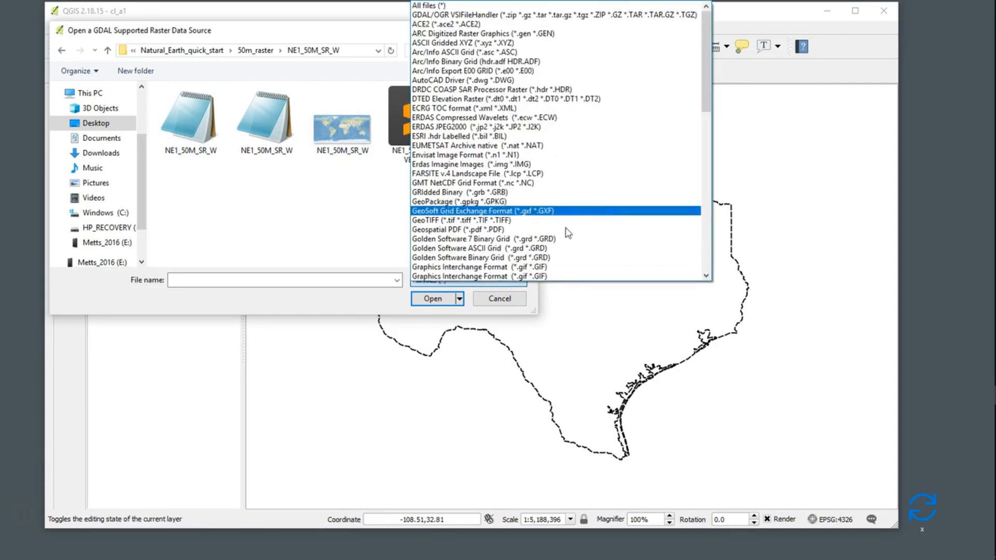
{"action": "left_click", "coordinate": [506, 221]}
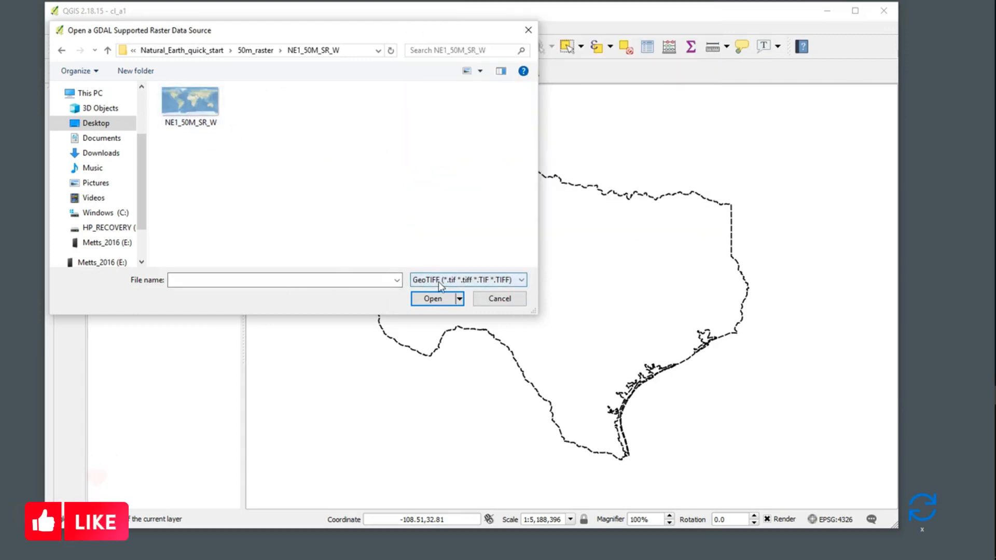
Step: Load the NE1_50M_SR_W GeoTIFF as a raster layer and place the texas layer above it
{"action": "left_click", "coordinate": [193, 108]}
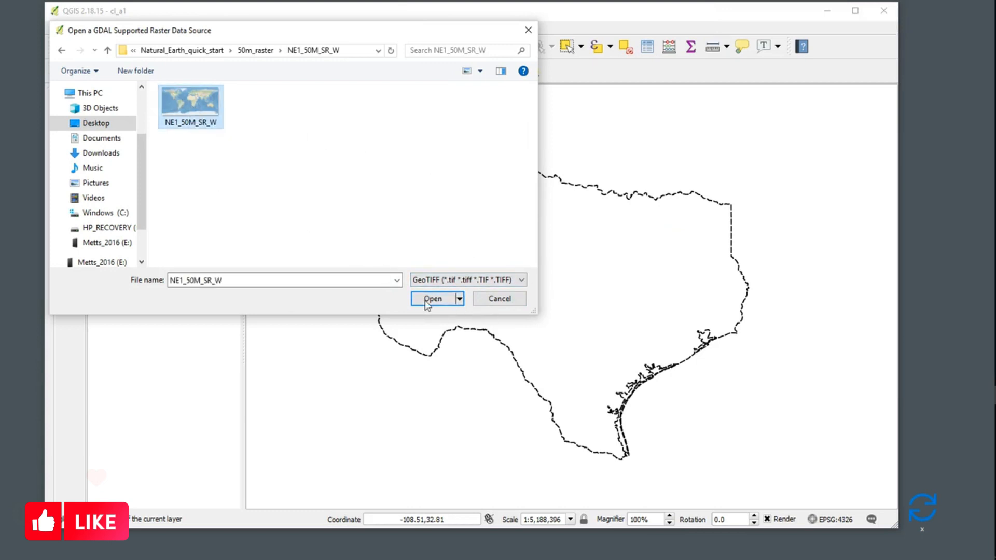
{"action": "left_click", "coordinate": [426, 300]}
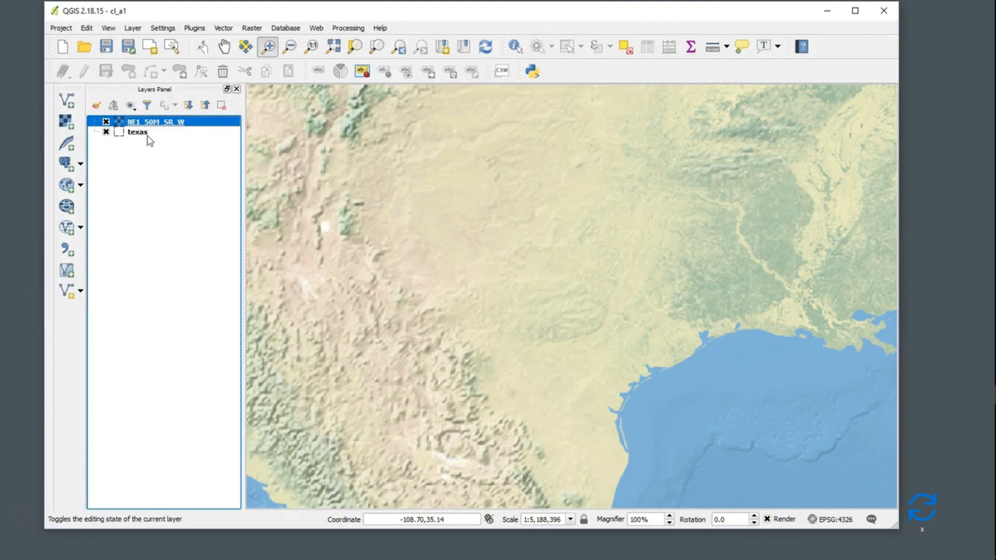
{"action": "left_click_drag", "start_coordinate": [147, 138], "coordinate": [135, 122]}
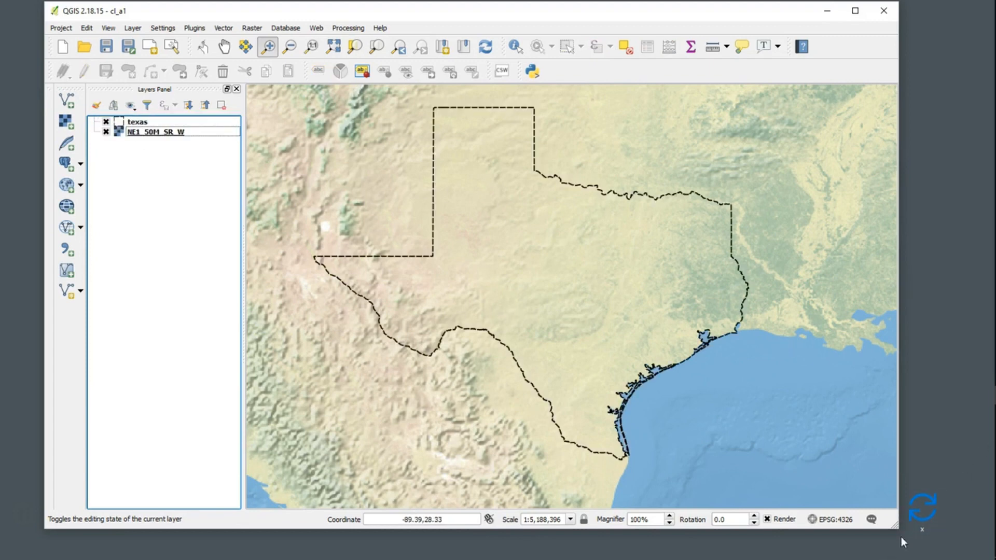
Step: Resize the main window and set the map scale to 1:50,038,654
{"action": "left_click_drag", "start_coordinate": [895, 526], "coordinate": [969, 556]}
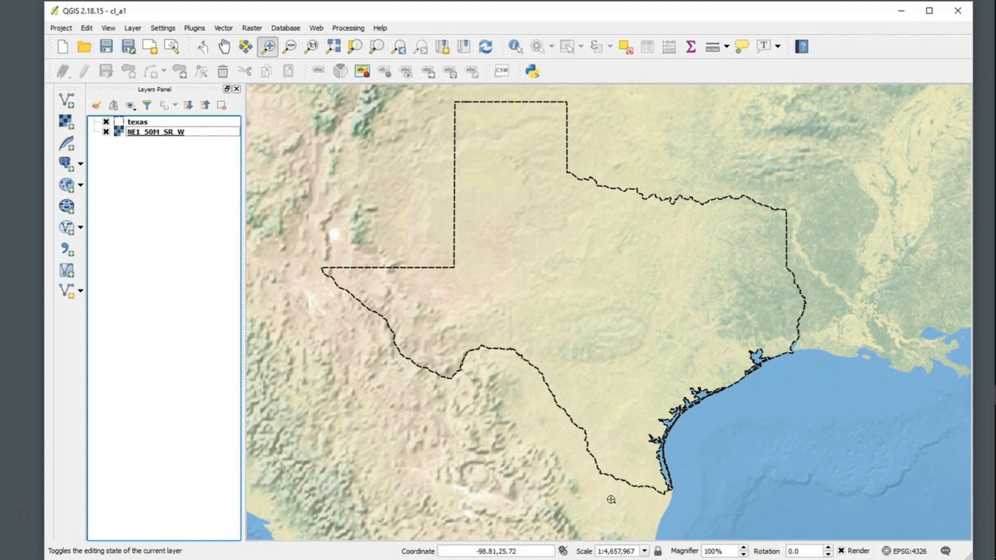
{"action": "left_click", "coordinate": [610, 551]}
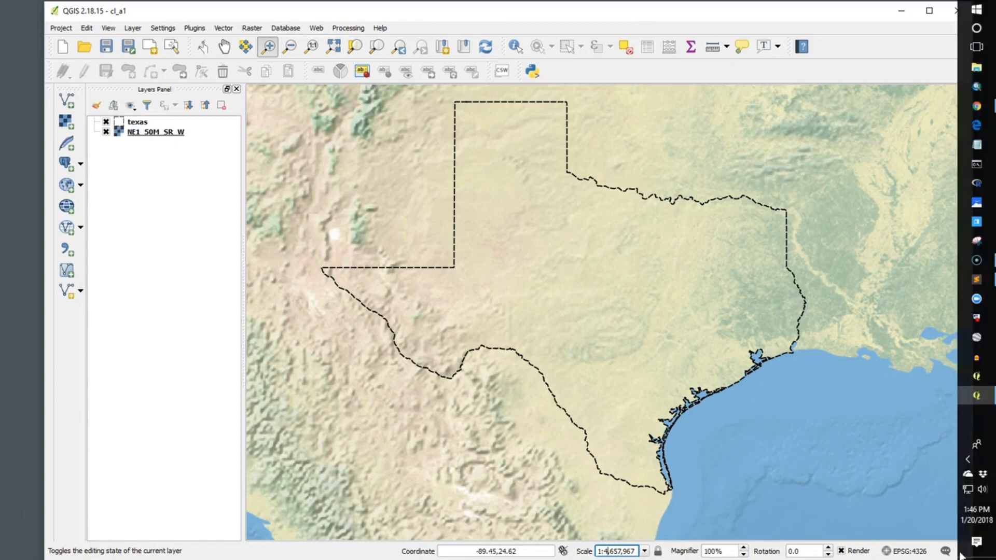
{"action": "left_click_drag", "start_coordinate": [966, 556], "coordinate": [932, 427]}
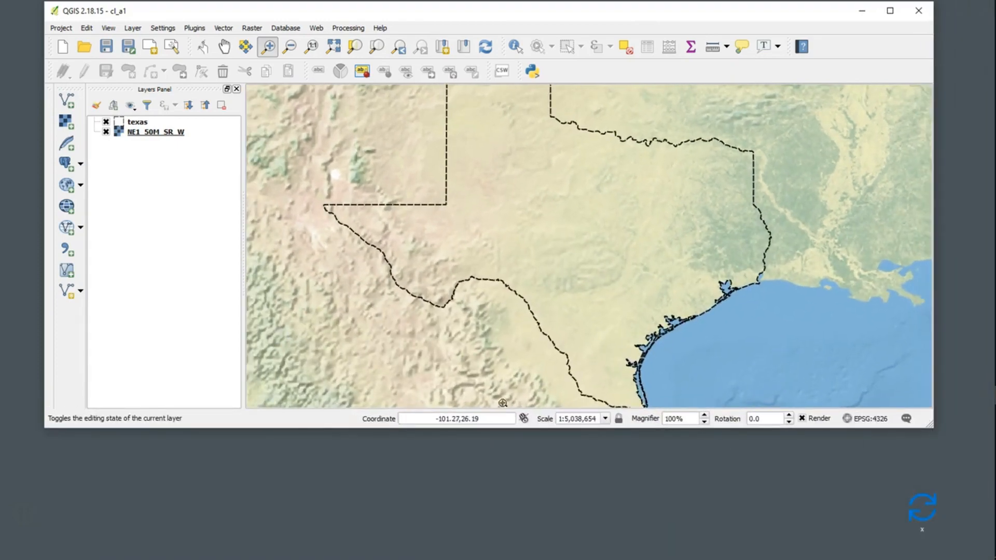
{"action": "left_click", "coordinate": [567, 418]}
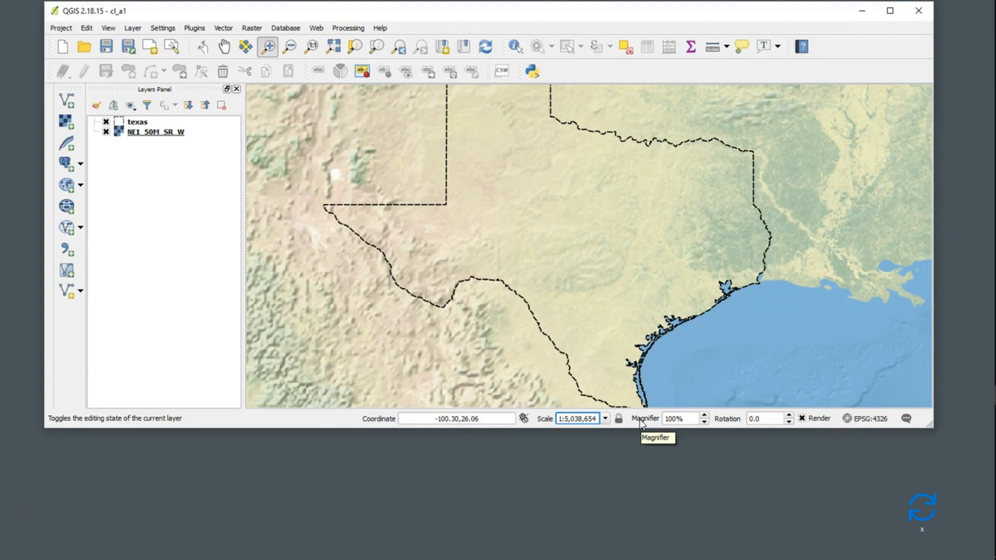
{"action": "type", "text": "0"}
{"action": "key", "text": "Return"}
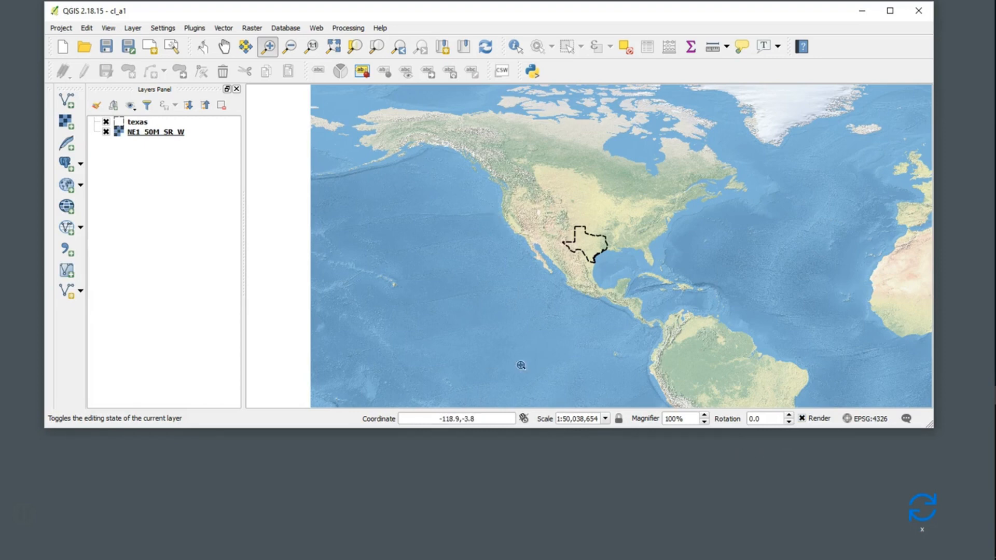
Step: Try closer map scales around Texas, 1:20,038,654 and 1:10,038,654
{"action": "left_click", "coordinate": [564, 418]}
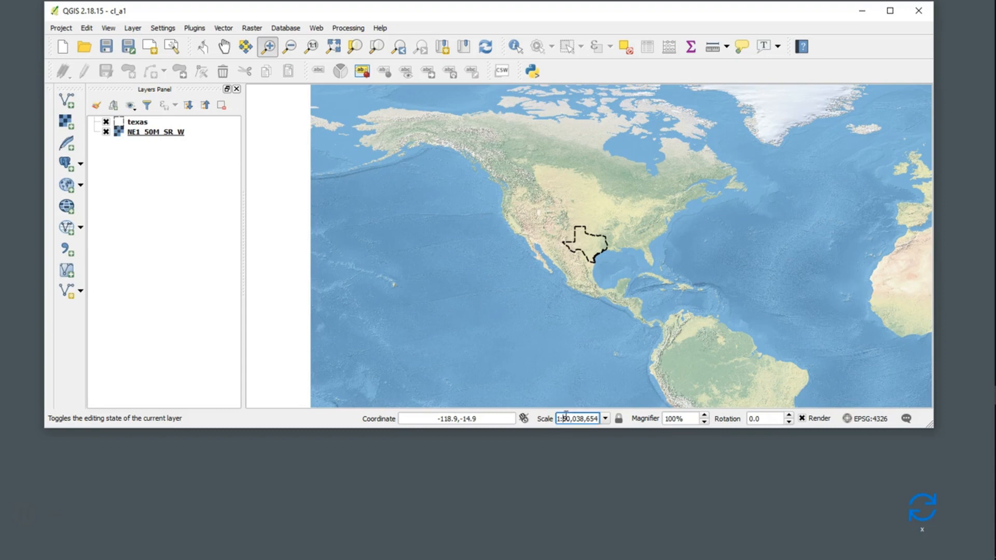
{"action": "key", "text": "BackSpace"}
{"action": "type", "text": "2"}
{"action": "key", "text": "Return"}
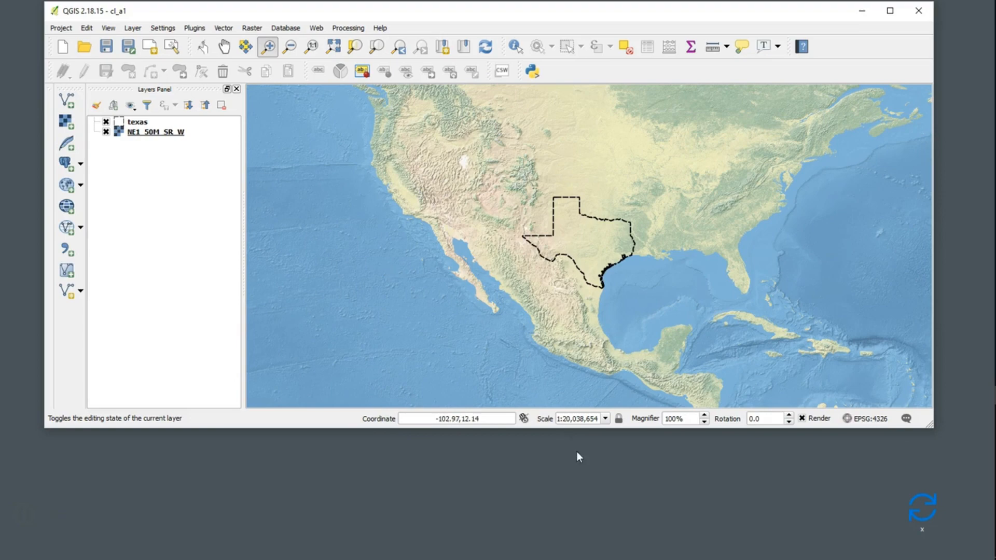
{"action": "left_click", "coordinate": [566, 418]}
{"action": "key", "text": "BackSpace"}
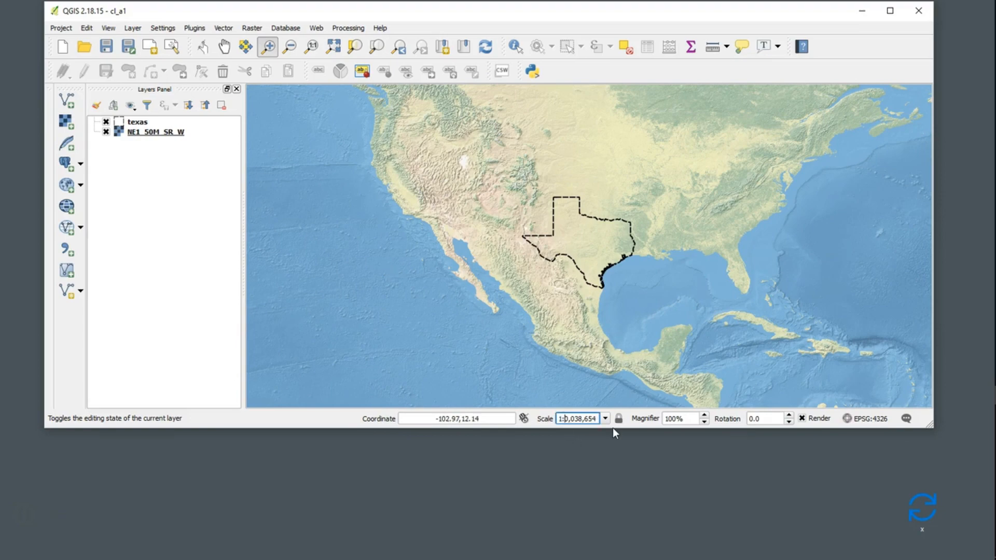
{"action": "type", "text": "1"}
{"action": "key", "text": "Return"}
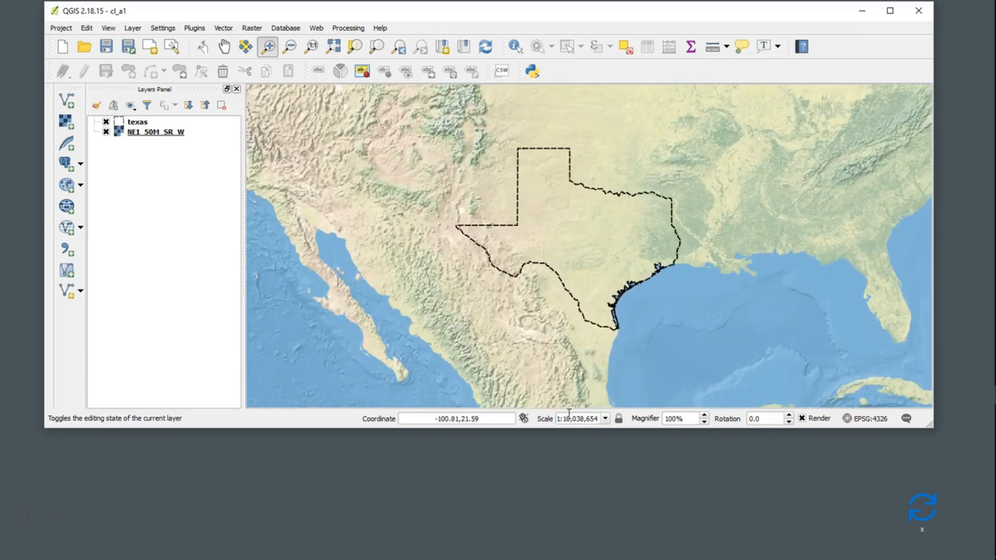
Step: Enlarge the map view by setting the scale to 1:5,038,654 and to 1:2,038,654
{"action": "left_click", "coordinate": [567, 418]}
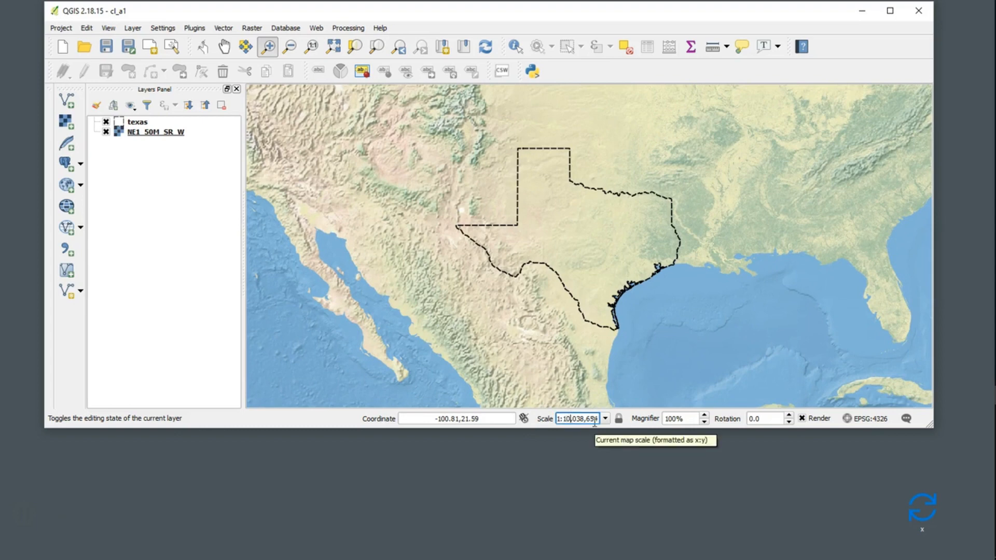
{"action": "key", "text": "BackSpace"}
{"action": "key", "text": "BackSpace"}
{"action": "type", "text": "5"}
{"action": "key", "text": "Return"}
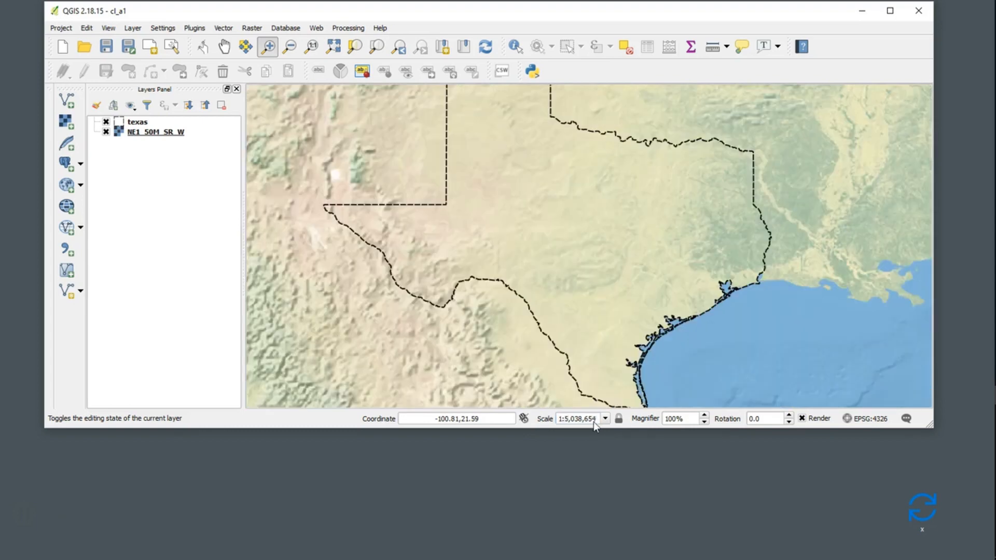
{"action": "left_click", "coordinate": [567, 419]}
{"action": "key", "text": "BackSpace"}
{"action": "type", "text": "2"}
{"action": "key", "text": "Return"}
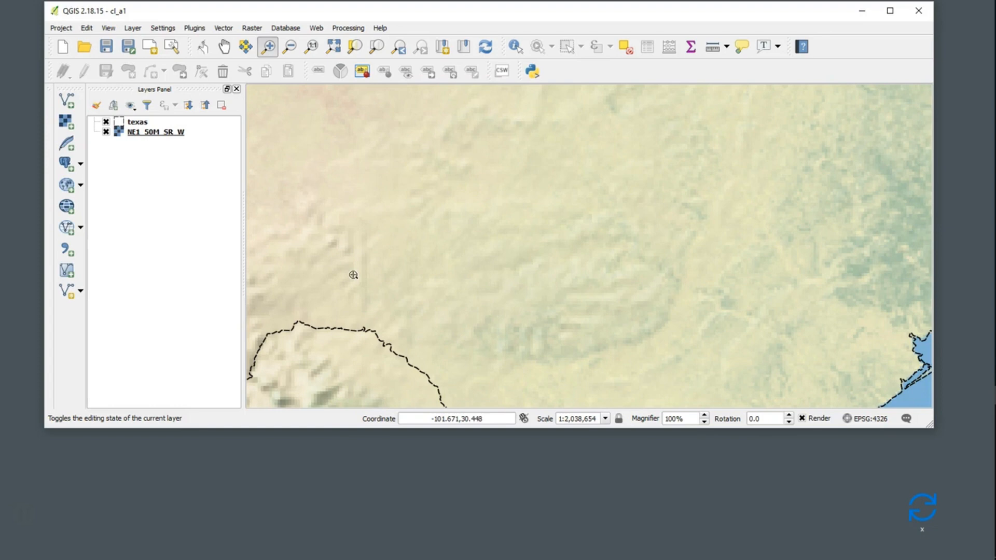
Step: Set the map scale back to 1:10,038,654 and to 1:5,038,654
{"action": "left_click", "coordinate": [567, 418]}
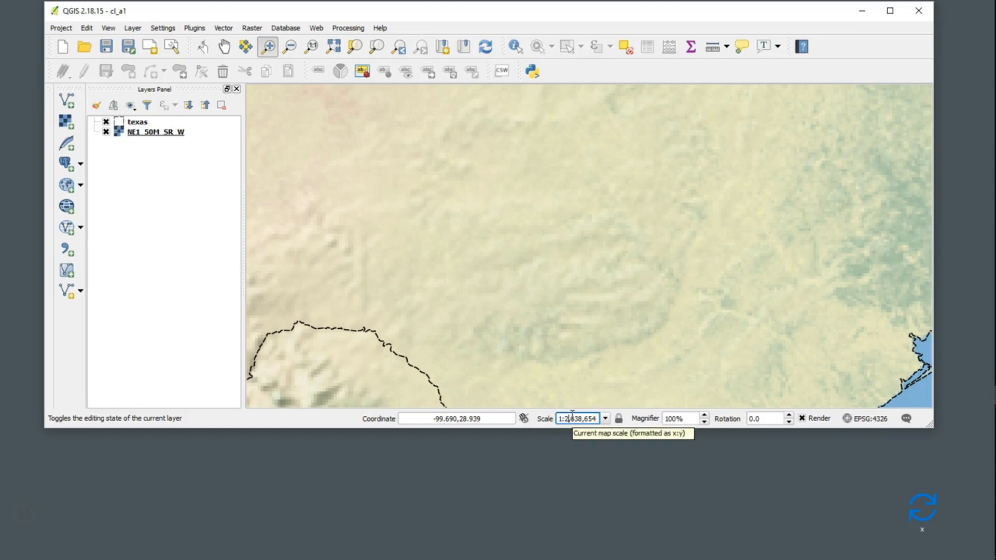
{"action": "key", "text": "BackSpace"}
{"action": "key", "text": "BackSpace"}
{"action": "type", "text": "10"}
{"action": "key", "text": "Return"}
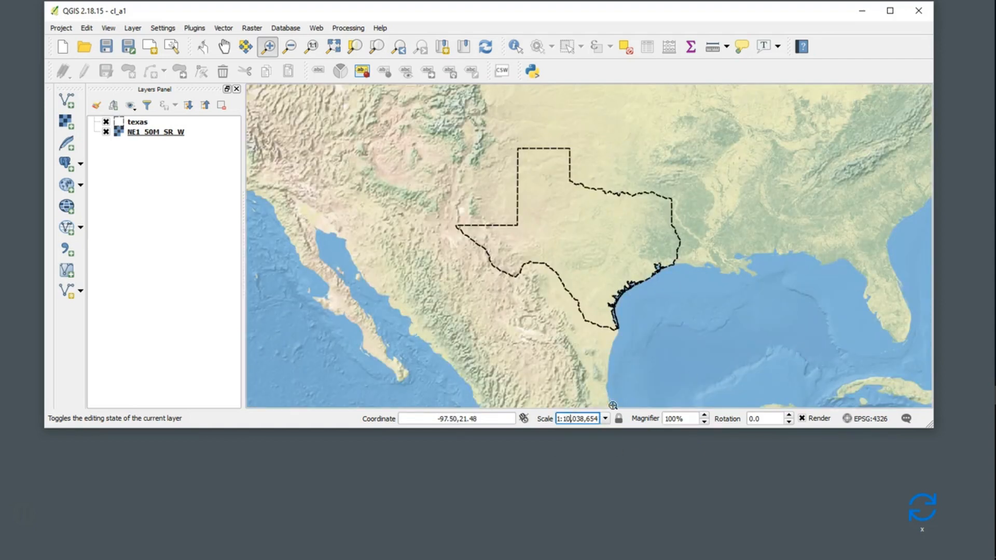
{"action": "key", "text": "BackSpace"}
{"action": "key", "text": "BackSpace"}
{"action": "type", "text": "5"}
{"action": "key", "text": "Return"}
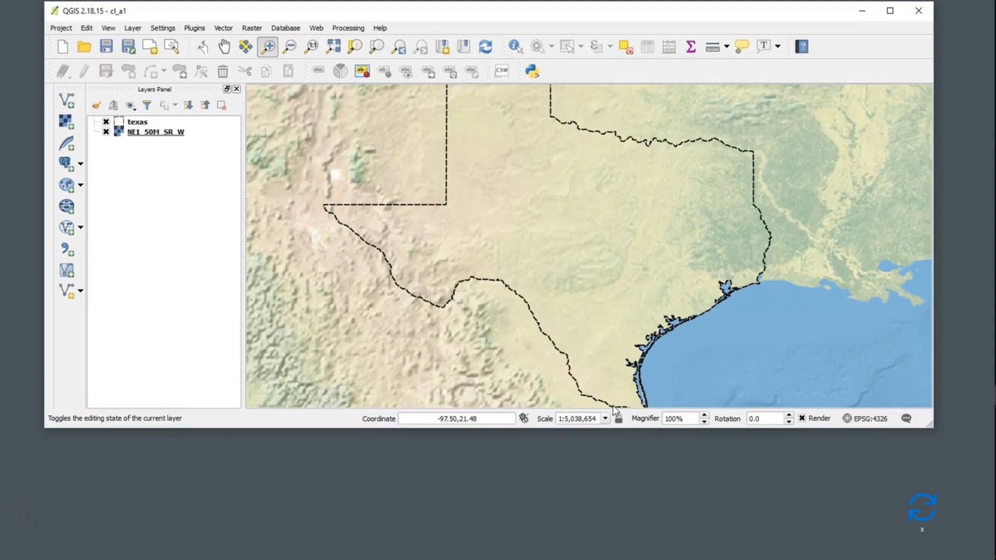
Step: Set the map scale to 1:8,038,654 and enlarge the main window
{"action": "left_click", "coordinate": [567, 418]}
{"action": "key", "text": "BackSpace"}
{"action": "type", "text": "8"}
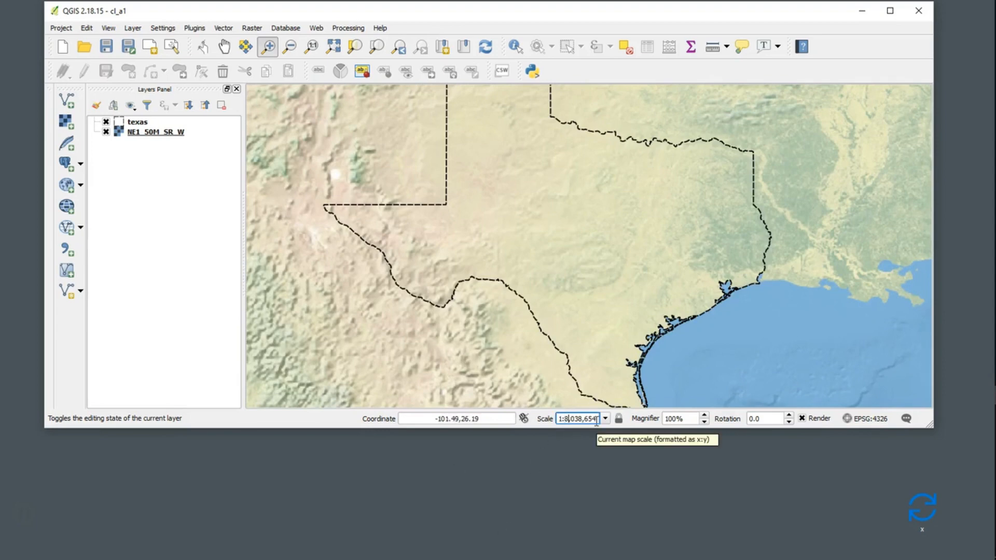
{"action": "key", "text": "Return"}
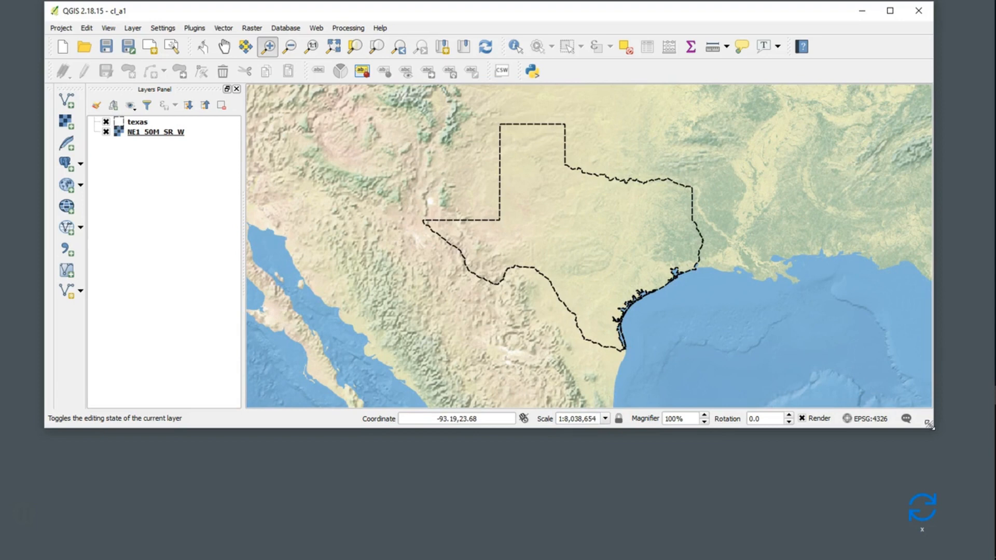
{"action": "left_click_drag", "start_coordinate": [929, 424], "coordinate": [977, 538]}
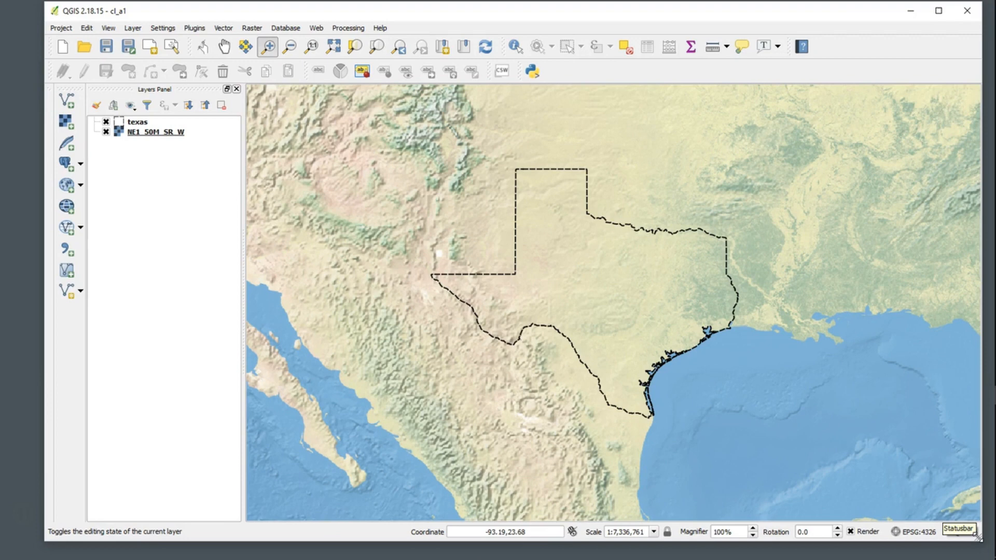
Step: Zoom the map to an area around the Texas outline and set the scale to 1:5,816,686
{"action": "left_click", "coordinate": [653, 531]}
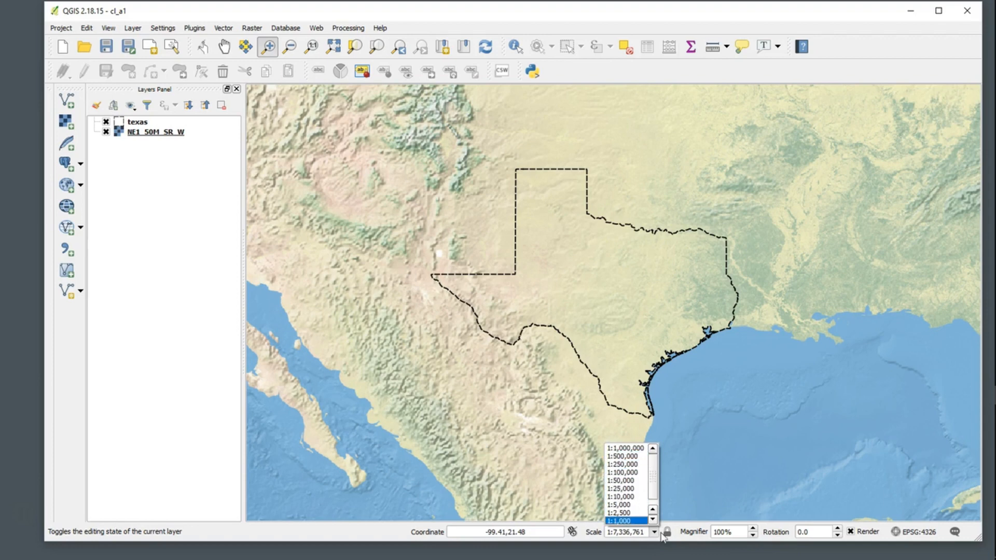
{"action": "left_click", "coordinate": [631, 532]}
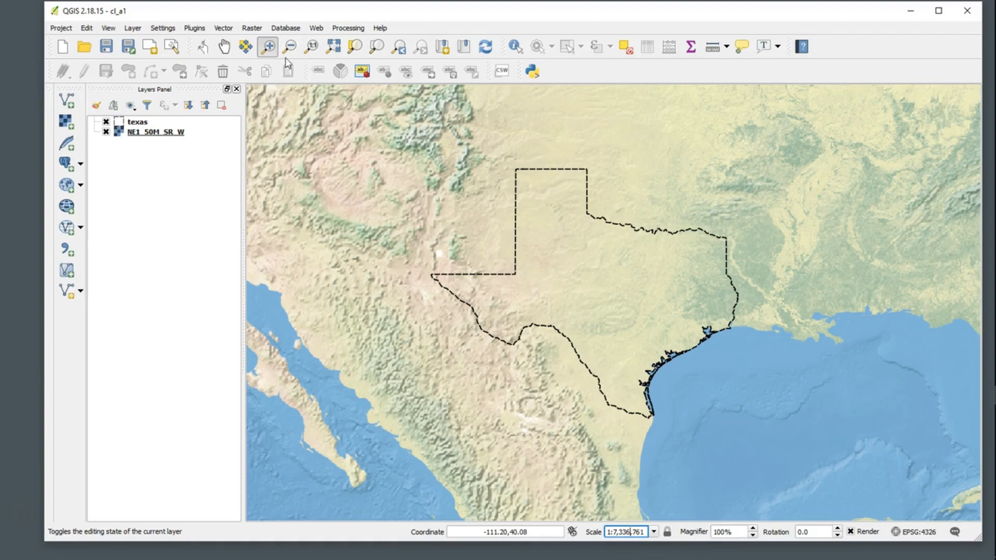
{"action": "left_click_drag", "start_coordinate": [400, 151], "coordinate": [799, 441]}
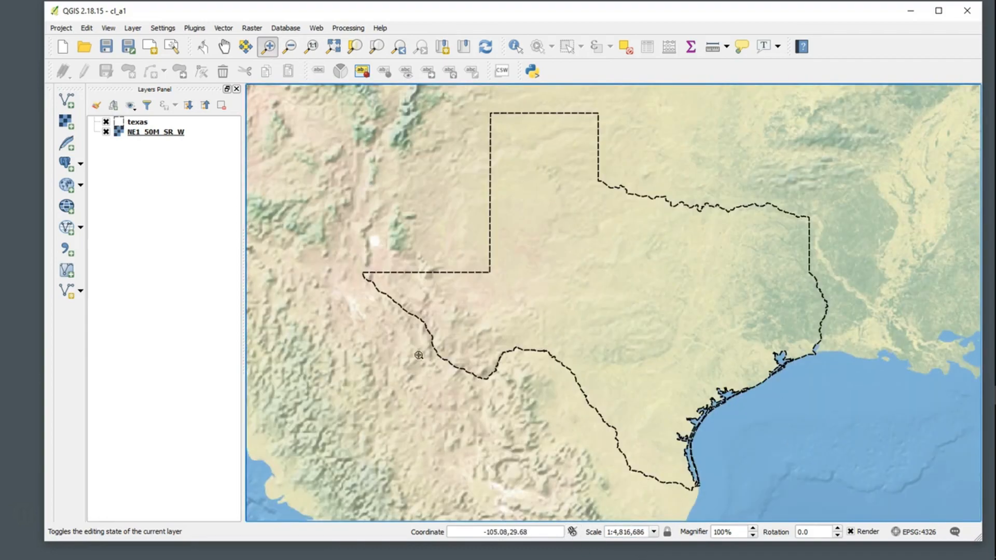
{"action": "left_click", "coordinate": [617, 533]}
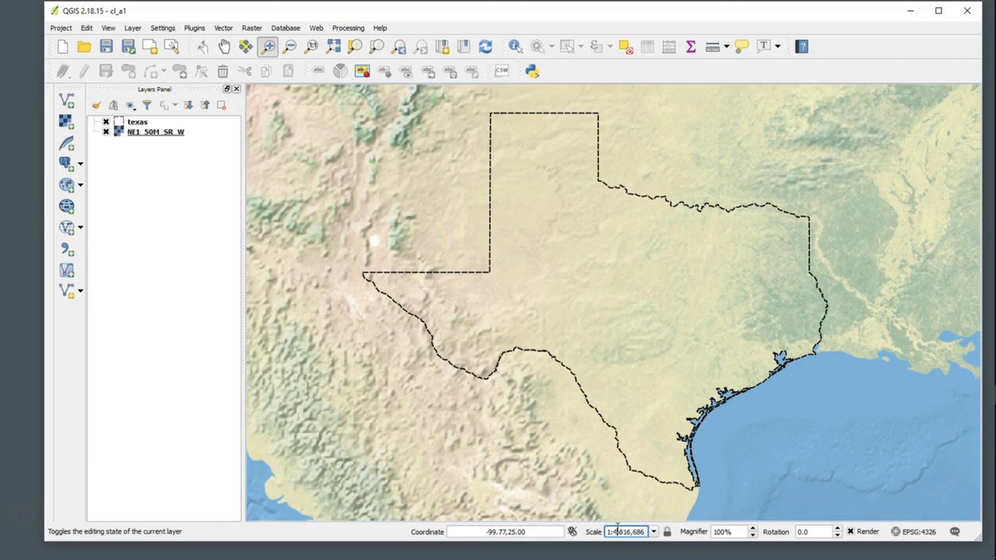
{"action": "key", "text": "BackSpace"}
{"action": "type", "text": "5"}
{"action": "key", "text": "Return"}
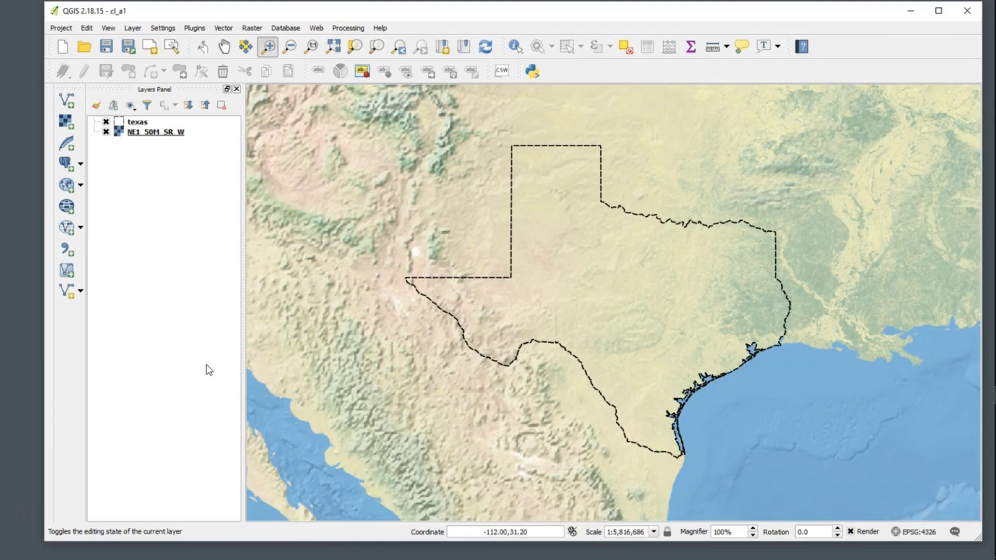
Step: Save the project and create a new print composer titled c1a1
{"action": "left_click", "coordinate": [61, 29]}
{"action": "left_click", "coordinate": [73, 91]}
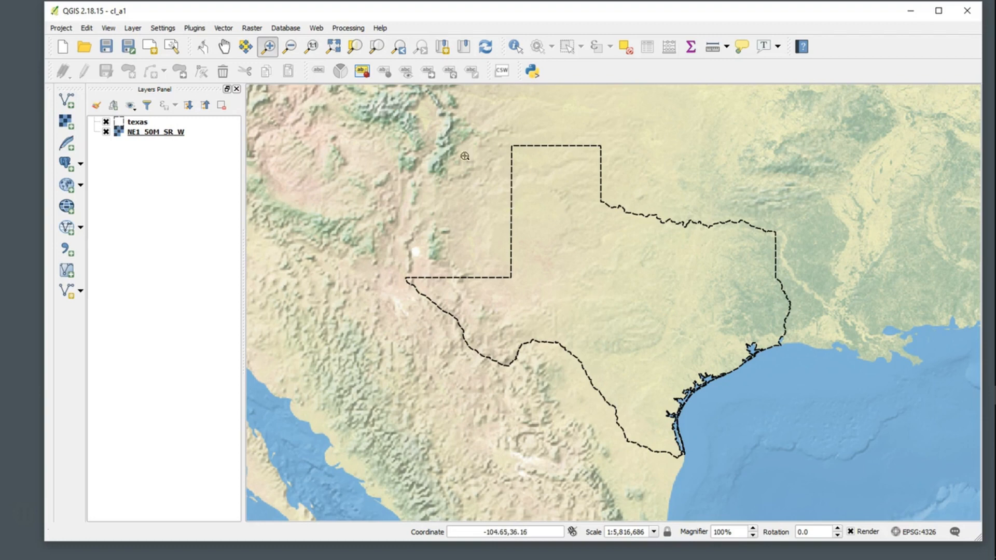
{"action": "left_click", "coordinate": [150, 50]}
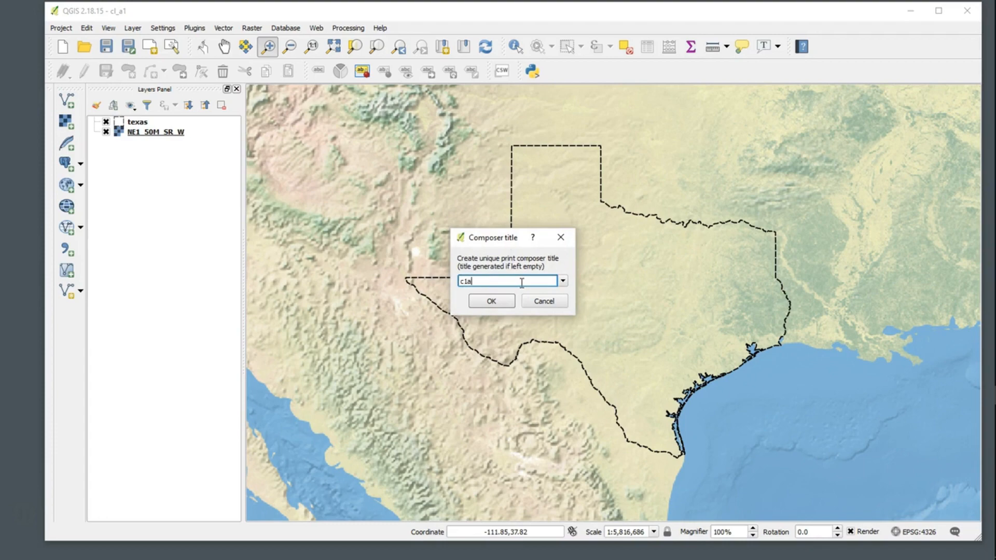
{"action": "left_click", "coordinate": [492, 301]}
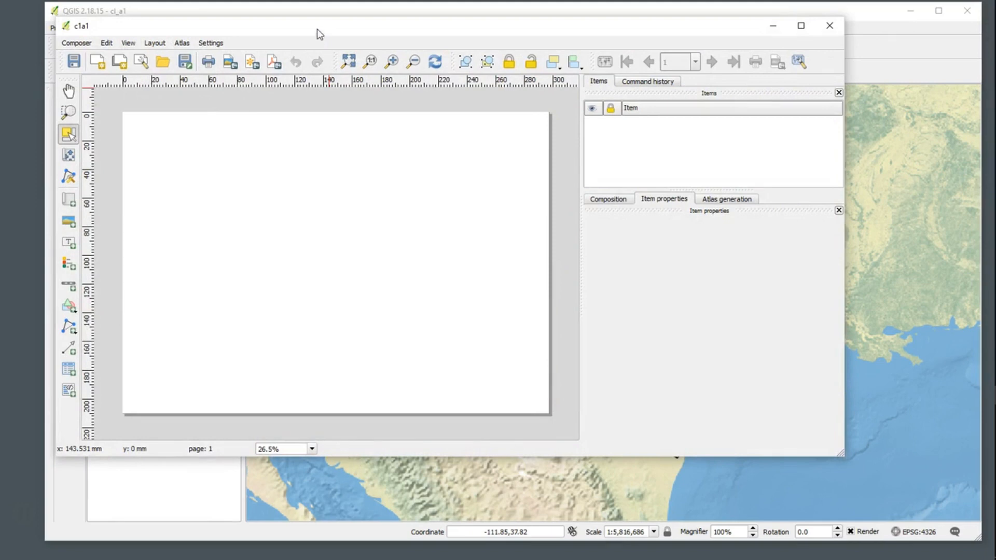
Step: Reposition and enlarge the c1a1 composer window and show its composition settings
{"action": "left_click_drag", "start_coordinate": [317, 29], "coordinate": [353, 36]}
{"action": "left_click_drag", "start_coordinate": [881, 461], "coordinate": [910, 492]}
{"action": "left_click", "coordinate": [682, 217]}
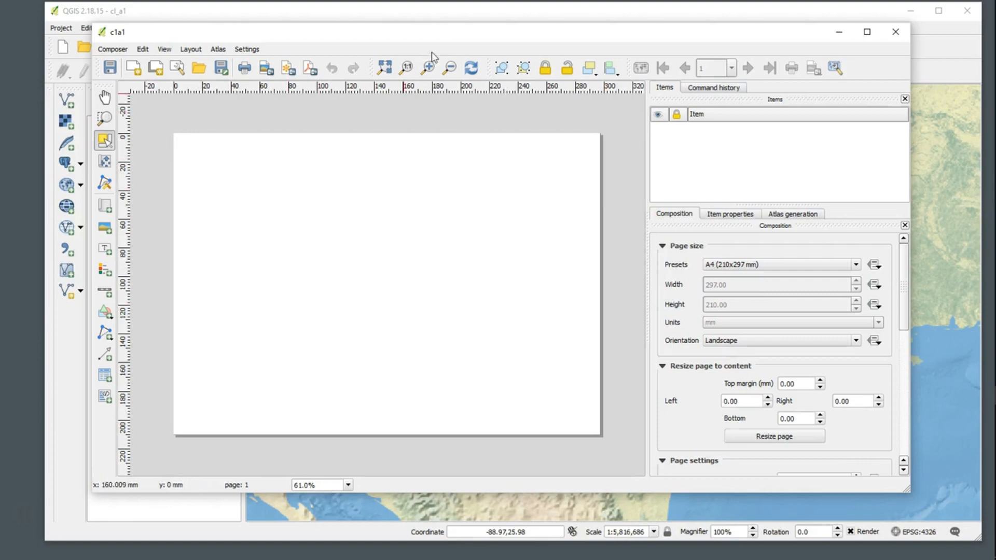
{"action": "mouse_move", "coordinate": [445, 32]}
{"action": "left_mouse_down"}
{"action": "mouse_move", "coordinate": [300, 467]}
{"action": "mouse_move", "coordinate": [297, 519]}
{"action": "mouse_move", "coordinate": [400, 429]}
{"action": "mouse_move", "coordinate": [400, 438]}
{"action": "mouse_move", "coordinate": [488, 139]}
{"action": "mouse_move", "coordinate": [441, 33]}
{"action": "left_mouse_up"}
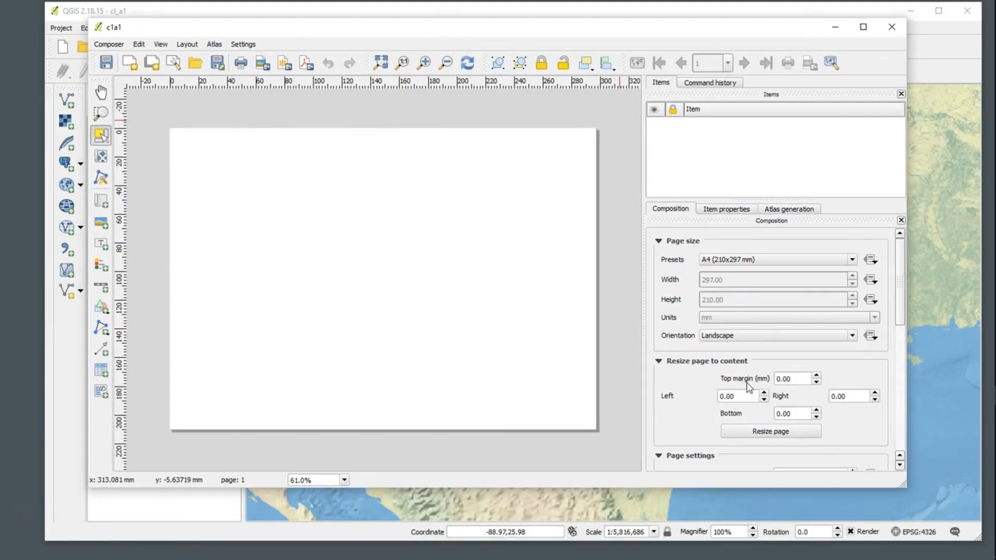
Step: Keep the composition's orientation at Landscape and set its page size preset to ANSI A (Letter; 8.5x11 in)
{"action": "left_click", "coordinate": [732, 337]}
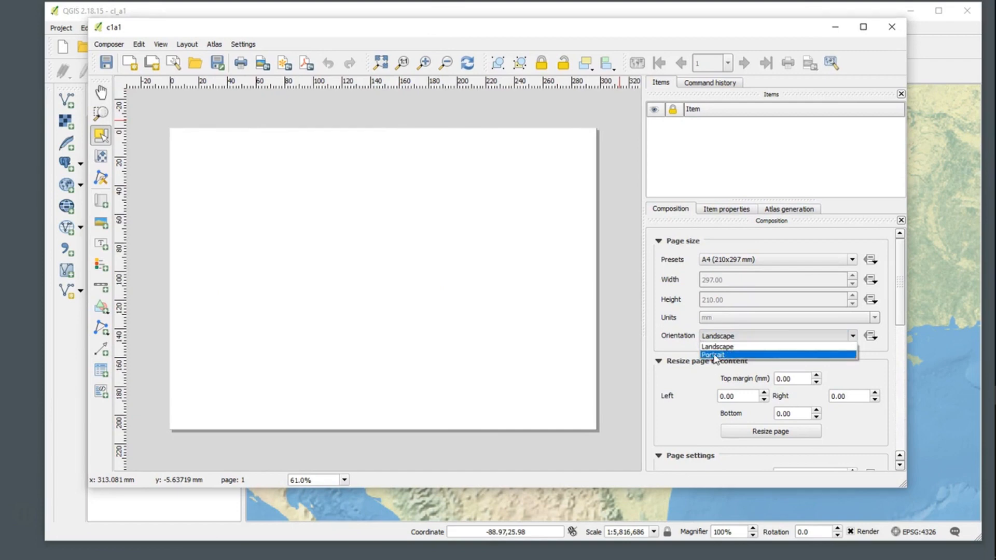
{"action": "left_click", "coordinate": [732, 346]}
{"action": "left_click", "coordinate": [732, 261]}
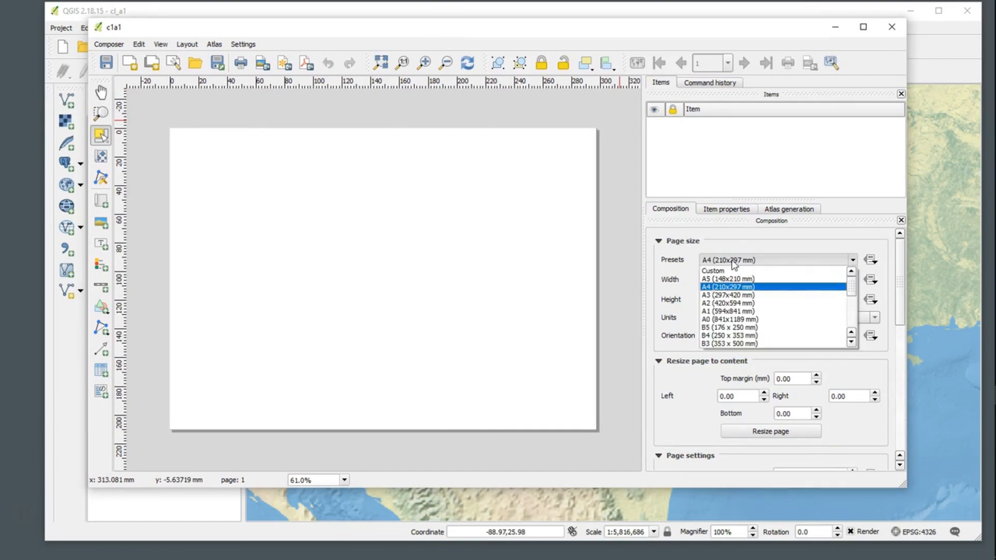
{"action": "scroll", "coordinate": [854, 303], "scroll_direction": "down", "scroll_amount": 2}
{"action": "scroll", "coordinate": [853, 303], "scroll_direction": "down", "scroll_amount": 3}
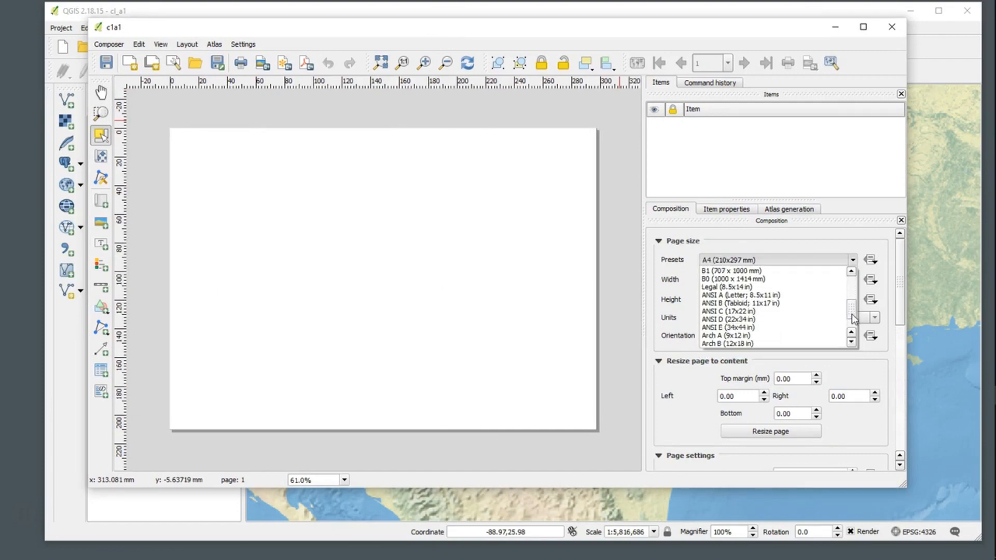
{"action": "left_click", "coordinate": [737, 295]}
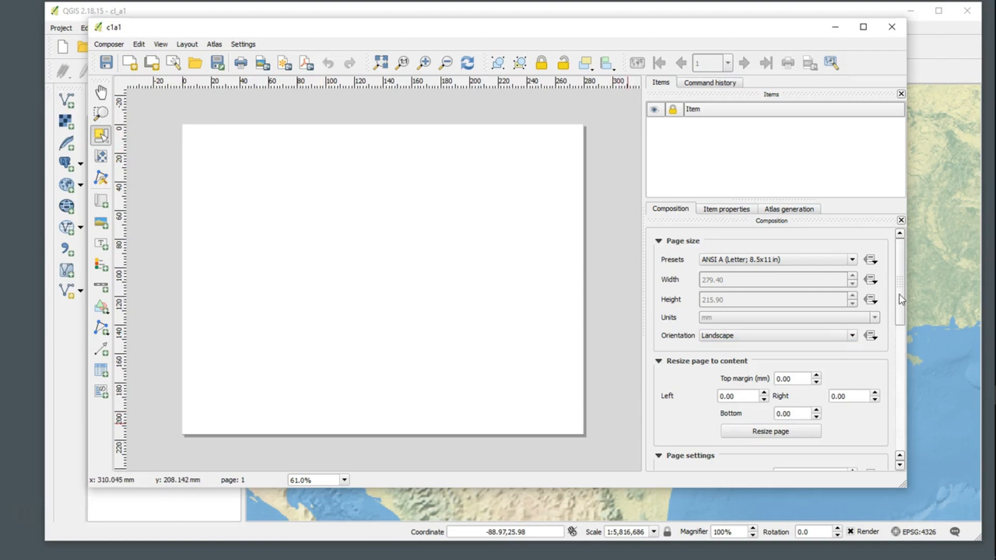
Step: Review the remaining page and export settings of the composition, and save the project
{"action": "left_click_drag", "start_coordinate": [898, 294], "coordinate": [902, 359]}
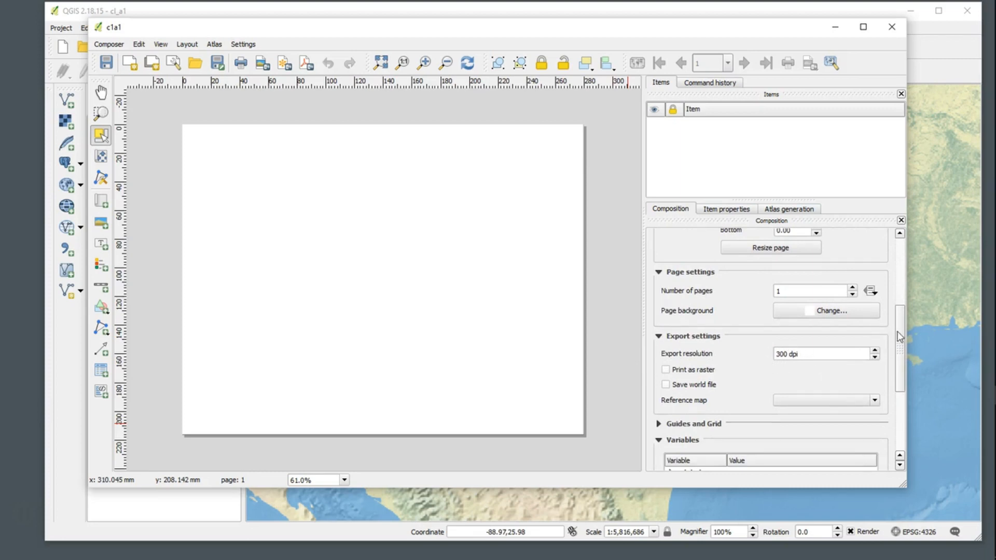
{"action": "left_click_drag", "start_coordinate": [897, 333], "coordinate": [887, 244]}
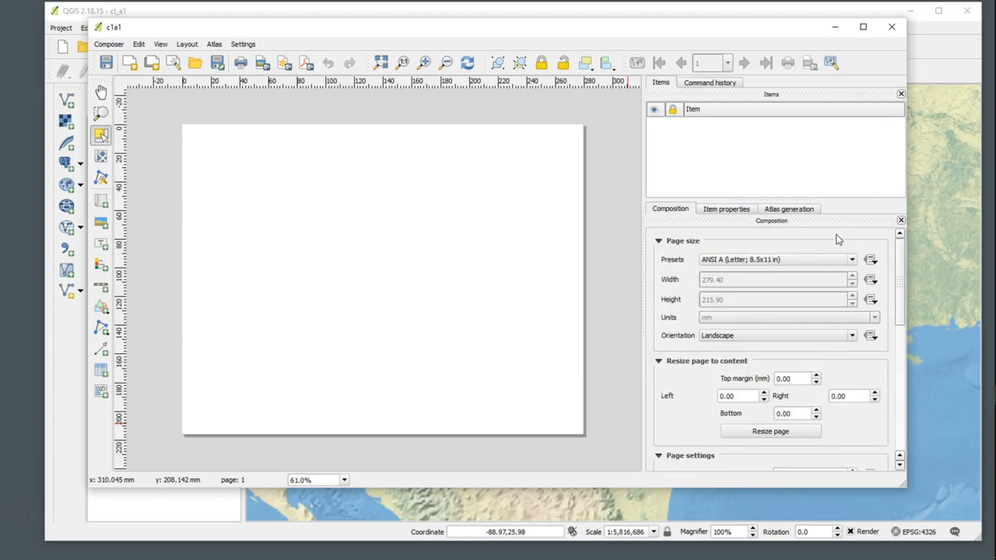
{"action": "left_click", "coordinate": [110, 45]}
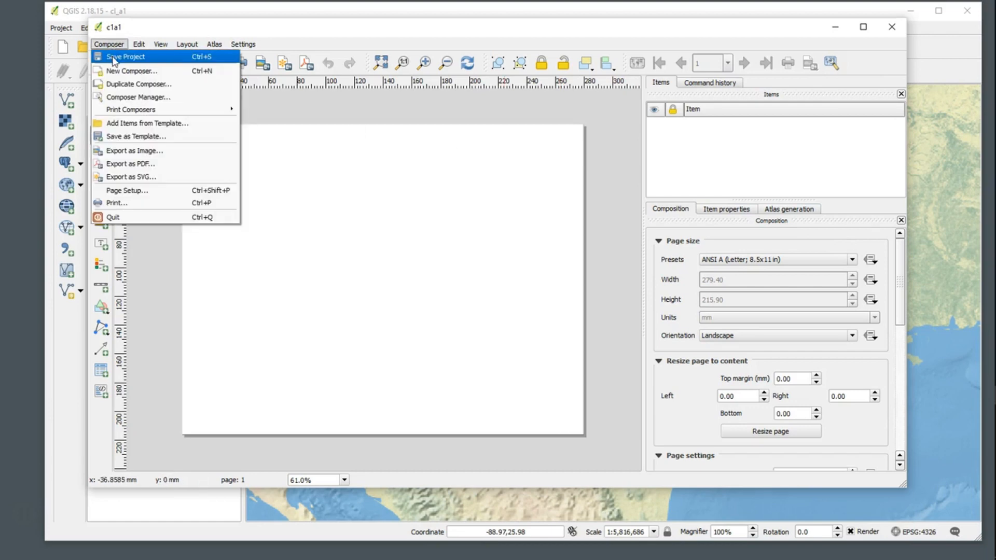
{"action": "left_click", "coordinate": [114, 58]}
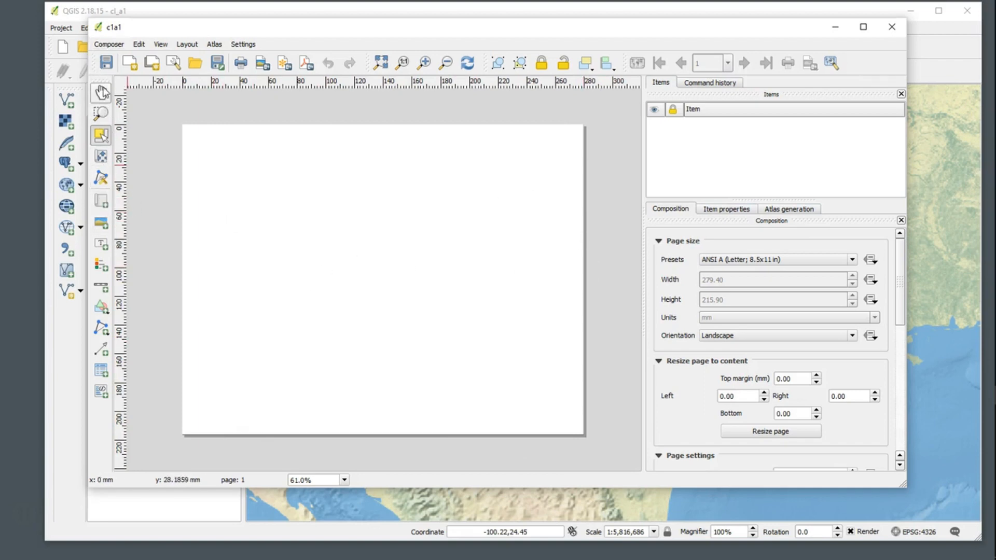
Step: Add a map to the composition page, then move and enlarge it to cover the entire page
{"action": "left_click", "coordinate": [102, 201]}
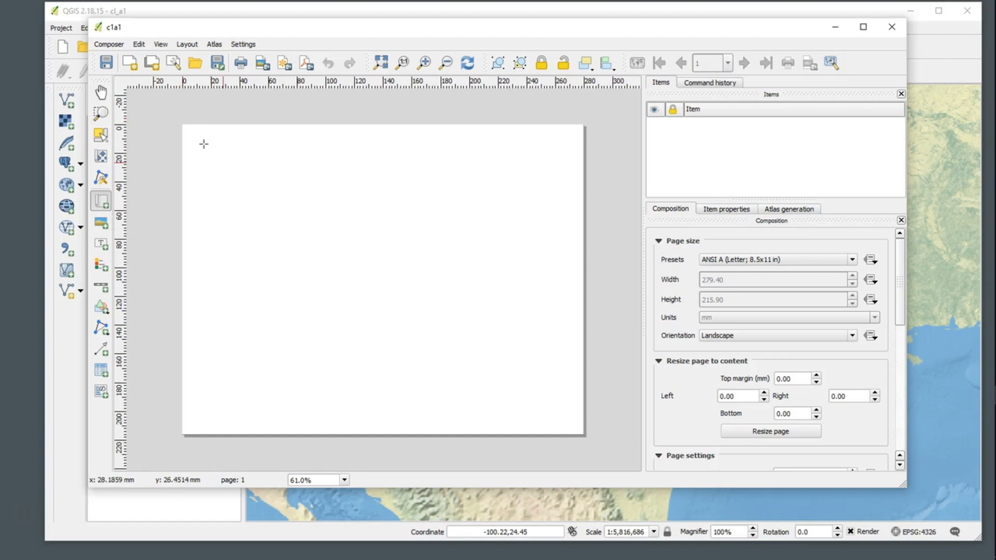
{"action": "left_click_drag", "start_coordinate": [192, 135], "coordinate": [577, 426]}
{"action": "left_click", "coordinate": [492, 106]}
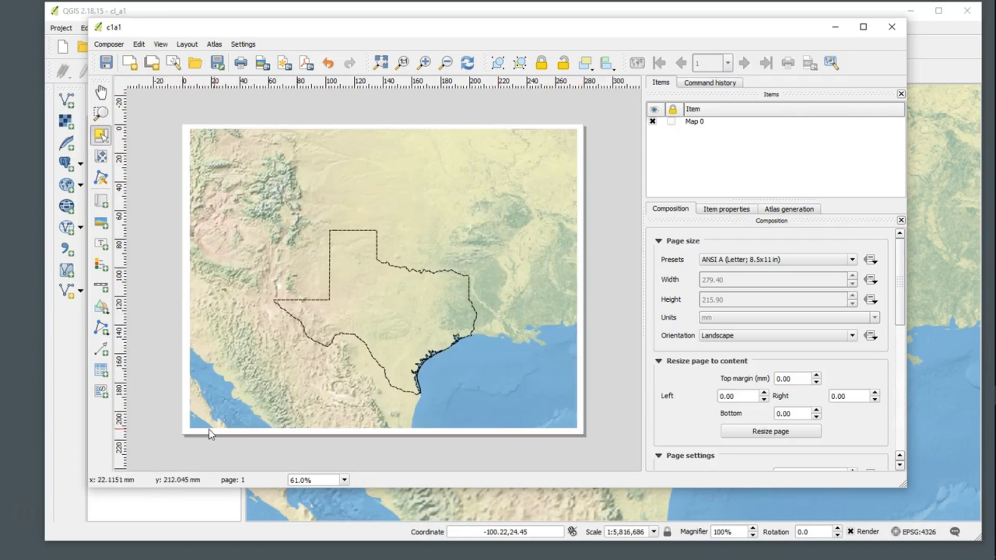
{"action": "left_click_drag", "start_coordinate": [361, 284], "coordinate": [345, 277]}
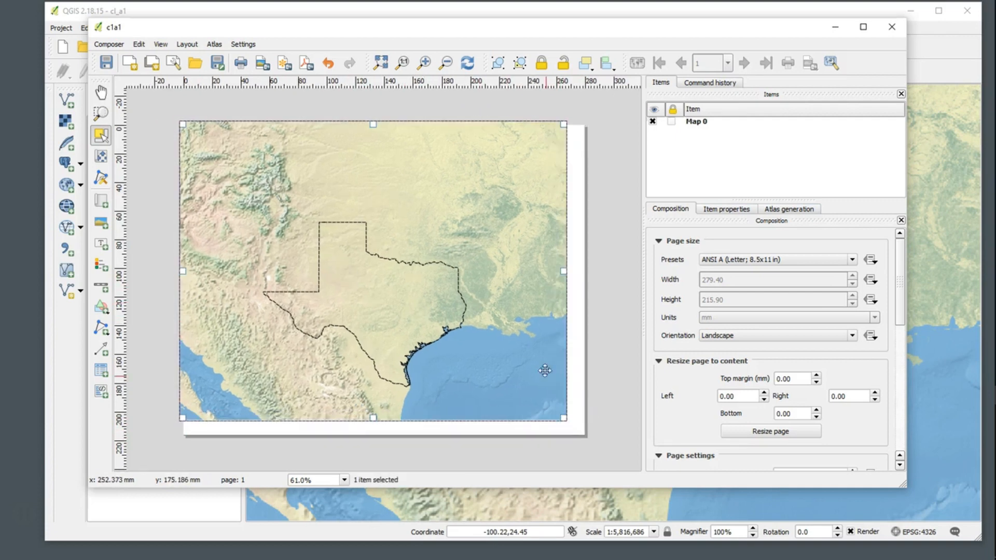
{"action": "left_click_drag", "start_coordinate": [570, 421], "coordinate": [586, 439]}
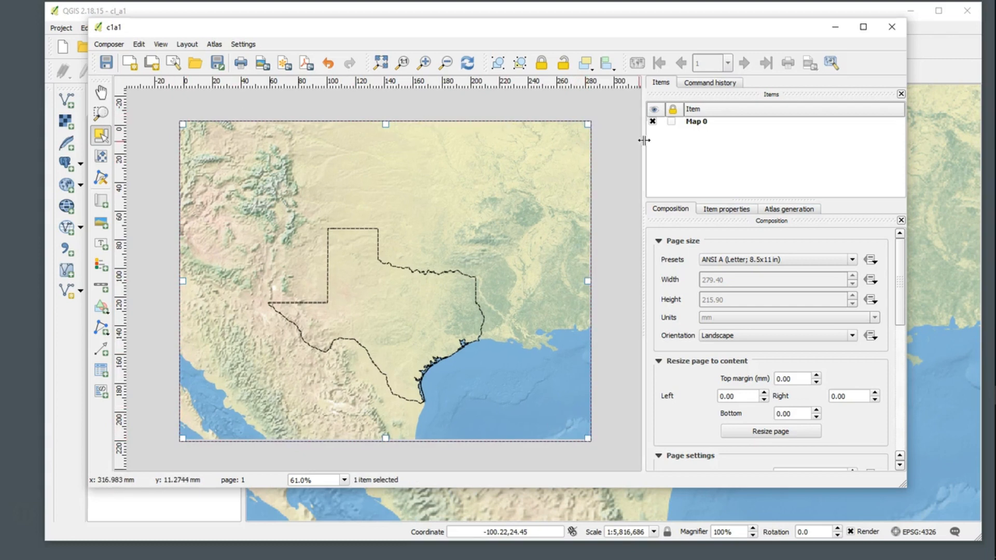
{"action": "left_click", "coordinate": [618, 401]}
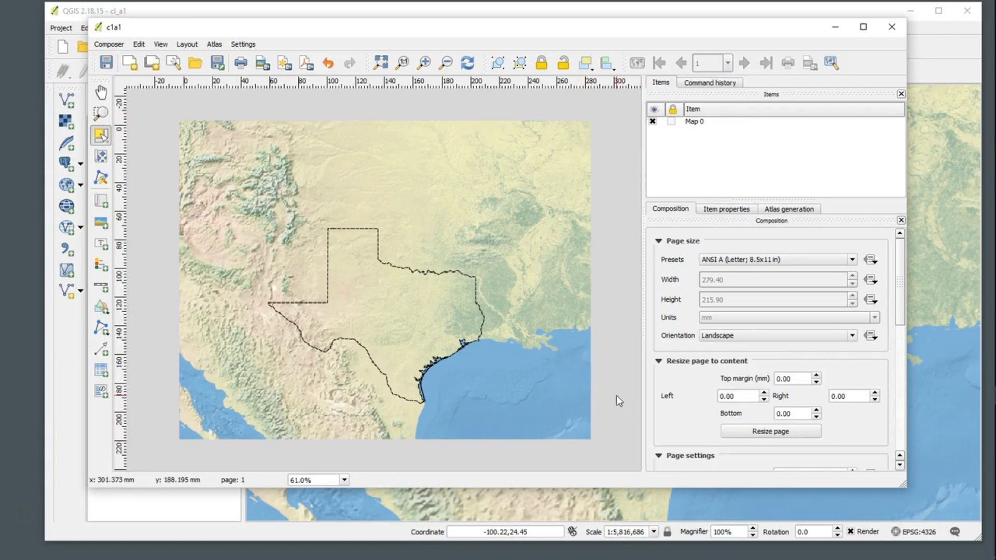
Step: Show the map's item properties and set its scale to 7098689
{"action": "left_click", "coordinate": [436, 331]}
{"action": "left_click", "coordinate": [602, 260]}
{"action": "left_click_drag", "start_coordinate": [900, 290], "coordinate": [903, 224]}
{"action": "left_click", "coordinate": [729, 209]}
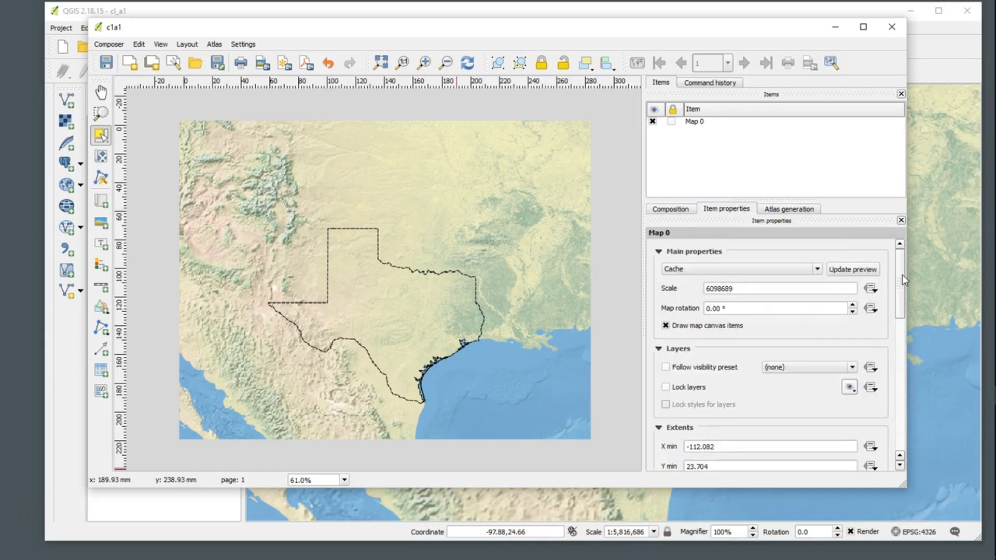
{"action": "left_click", "coordinate": [708, 288]}
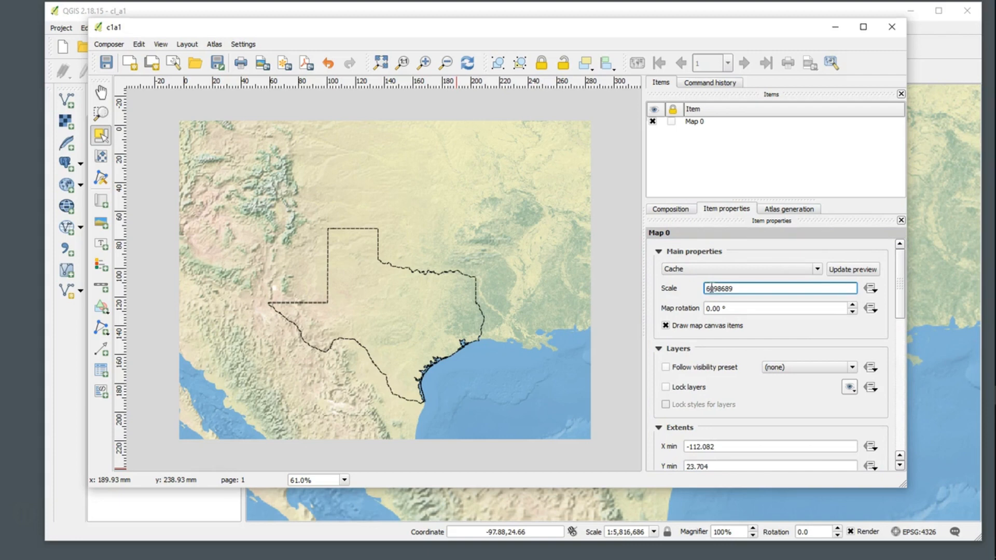
{"action": "key", "text": "BackSpace"}
{"action": "type", "text": "7"}
{"action": "key", "text": "Return"}
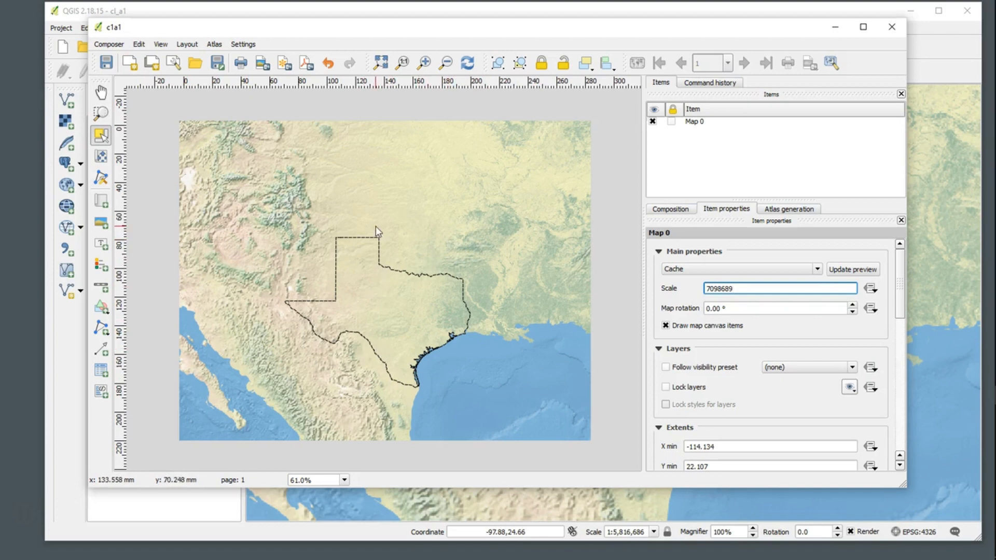
Step: Shift the map content up within its frame, zoomed out to a scale of 7284840, and save the project
{"action": "left_click", "coordinate": [101, 157]}
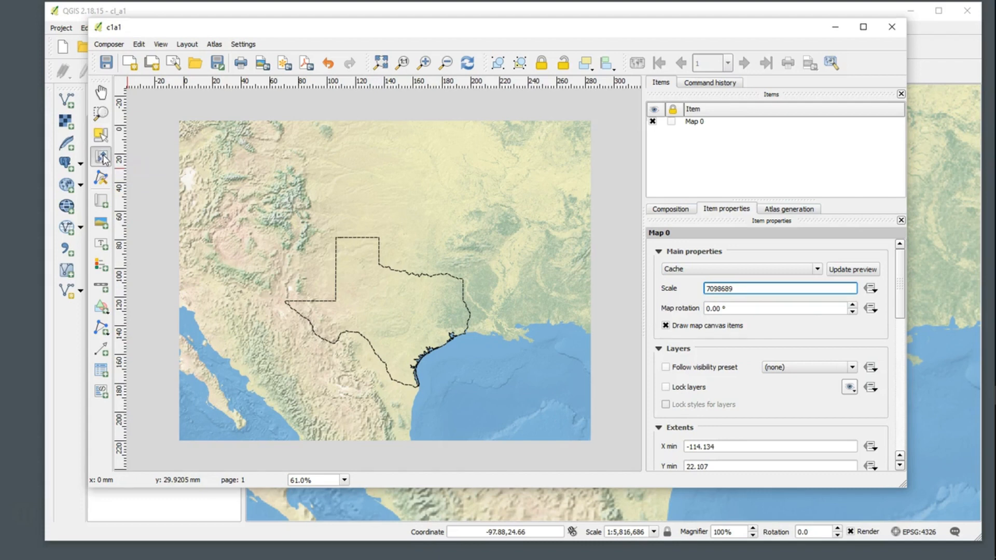
{"action": "left_click_drag", "start_coordinate": [359, 278], "coordinate": [382, 286]}
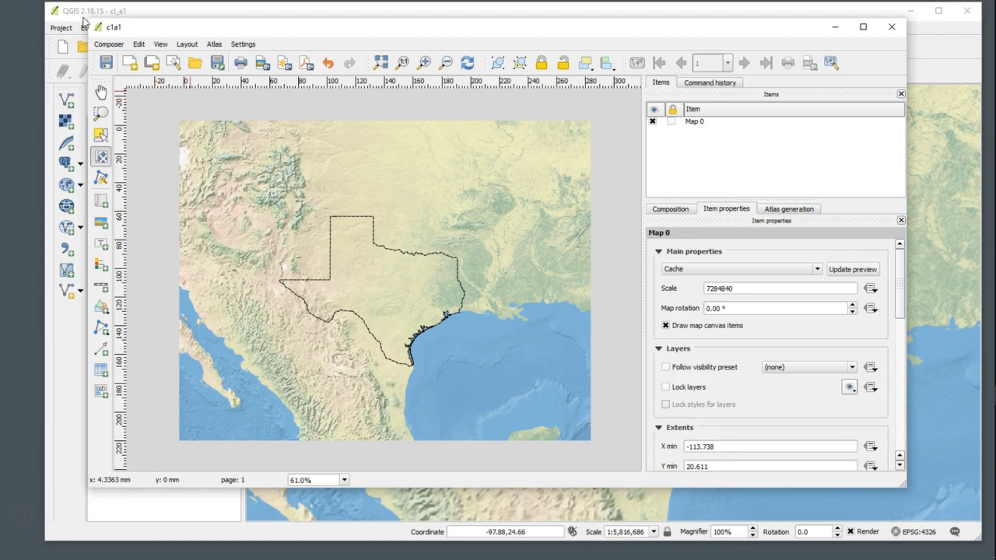
{"action": "left_click", "coordinate": [109, 44]}
{"action": "left_click", "coordinate": [121, 61]}
Step: Export the composition as a PDF to the Desktop's c1_a1 folder, with c1_a1 and the author's surname as the file name
{"action": "left_click", "coordinate": [111, 46]}
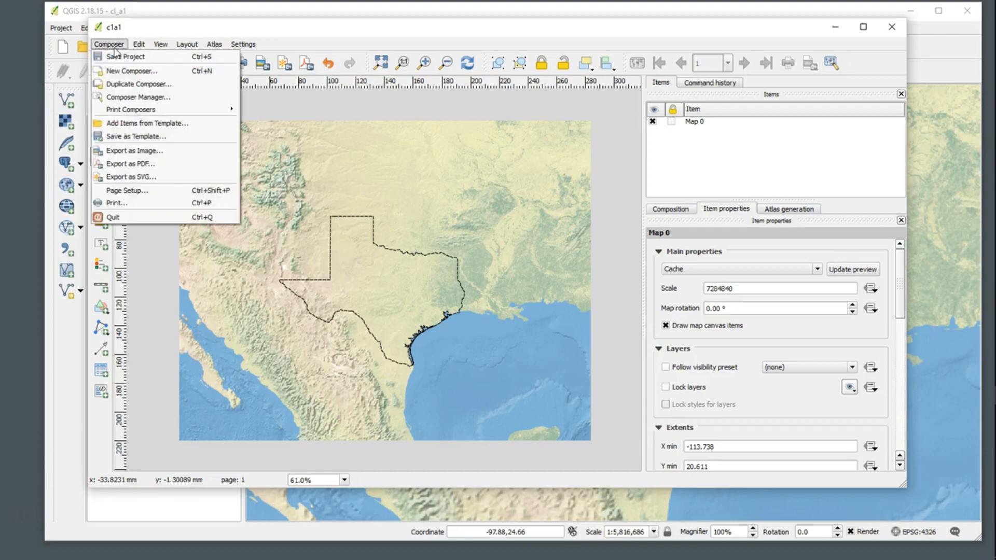
{"action": "left_click", "coordinate": [130, 165]}
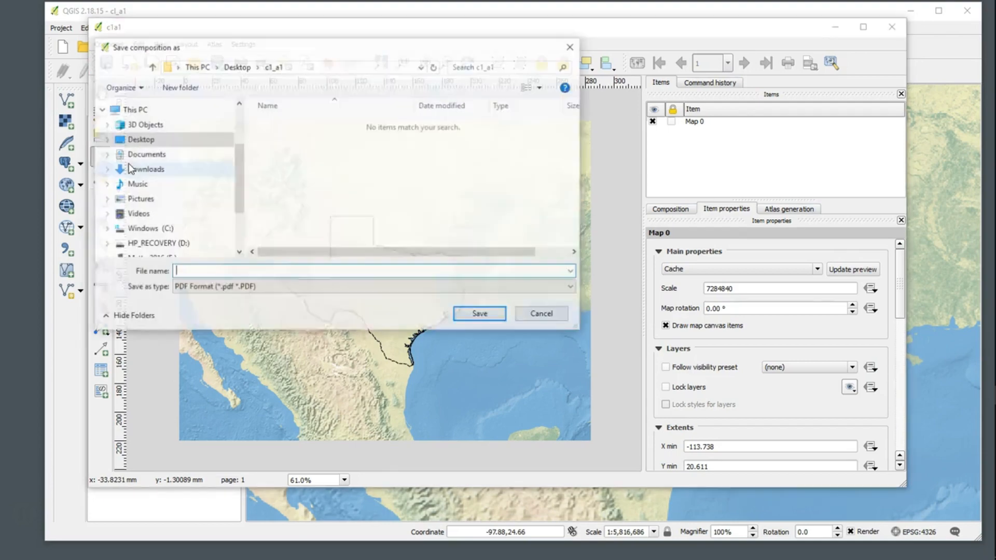
{"action": "left_click", "coordinate": [139, 139]}
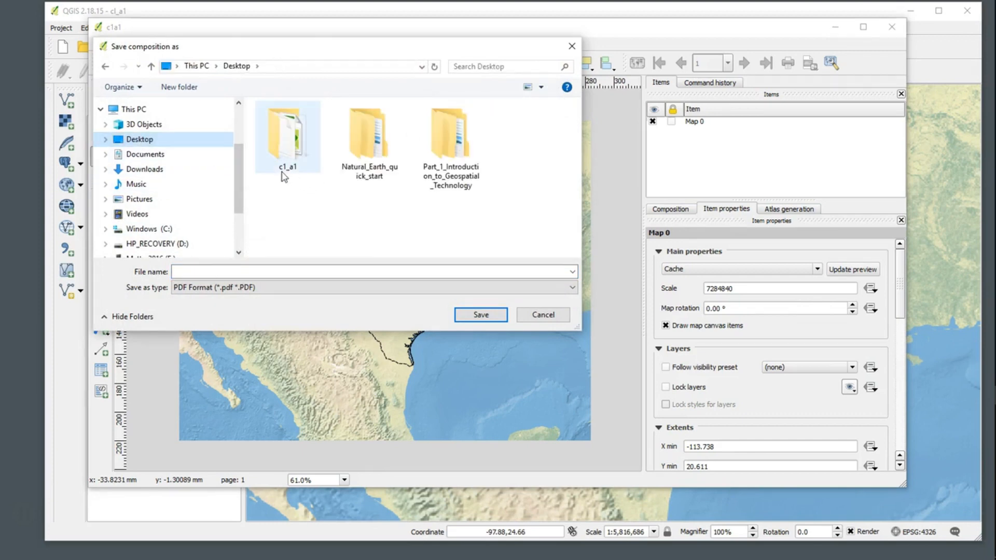
{"action": "double_click", "coordinate": [288, 147]}
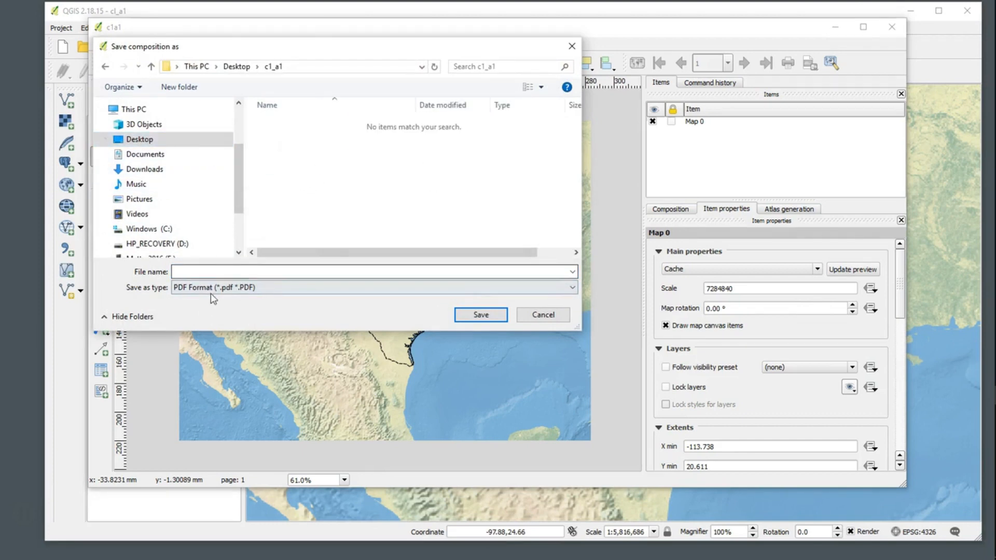
{"action": "left_click", "coordinate": [204, 273]}
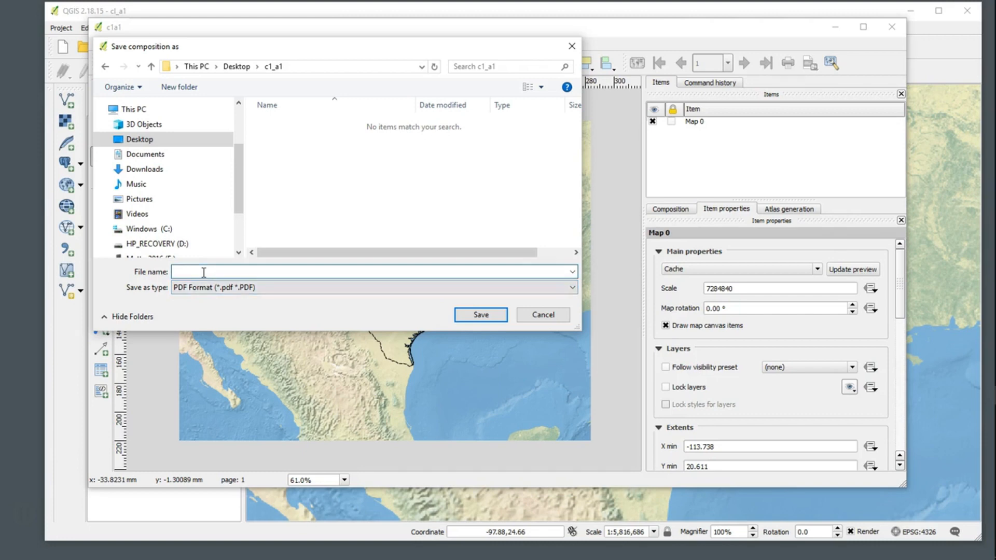
{"action": "type", "text": "c1_a1_metts"}
{"action": "left_click", "coordinate": [480, 315]}
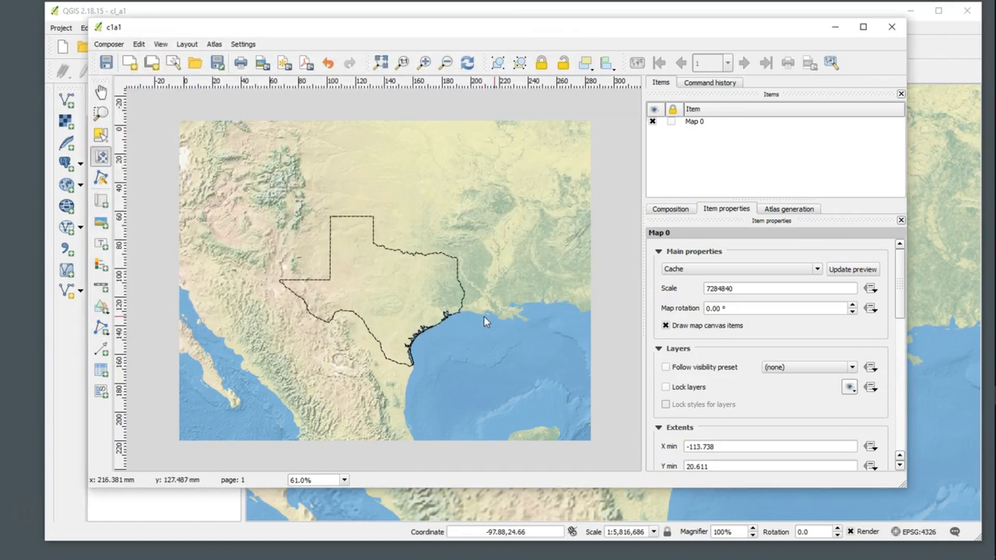
Step: Minimize the composer and QGIS, inspect the exported PDF in the Desktop's c1_a1 folder, and close both windows
{"action": "left_click", "coordinate": [834, 32]}
{"action": "left_click", "coordinate": [910, 11]}
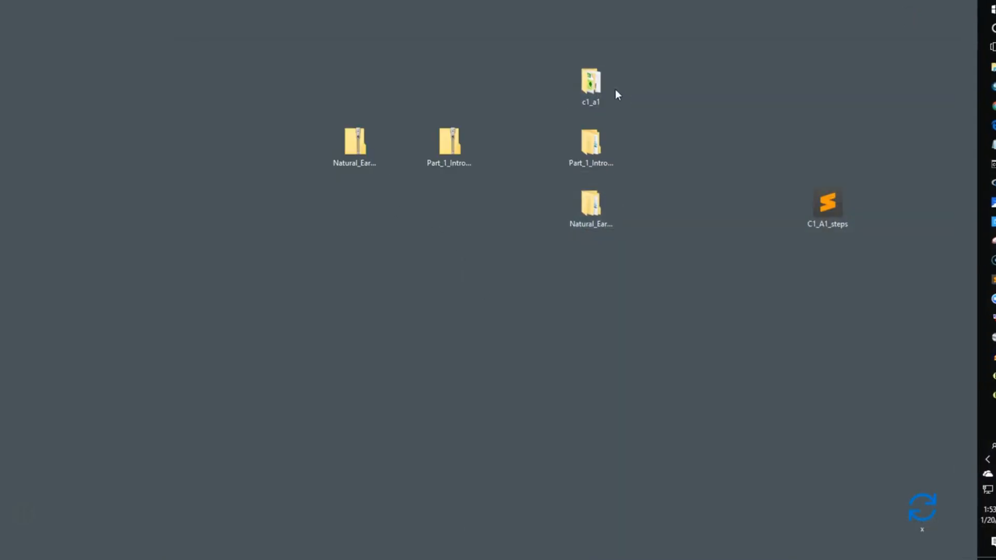
{"action": "double_click", "coordinate": [595, 83]}
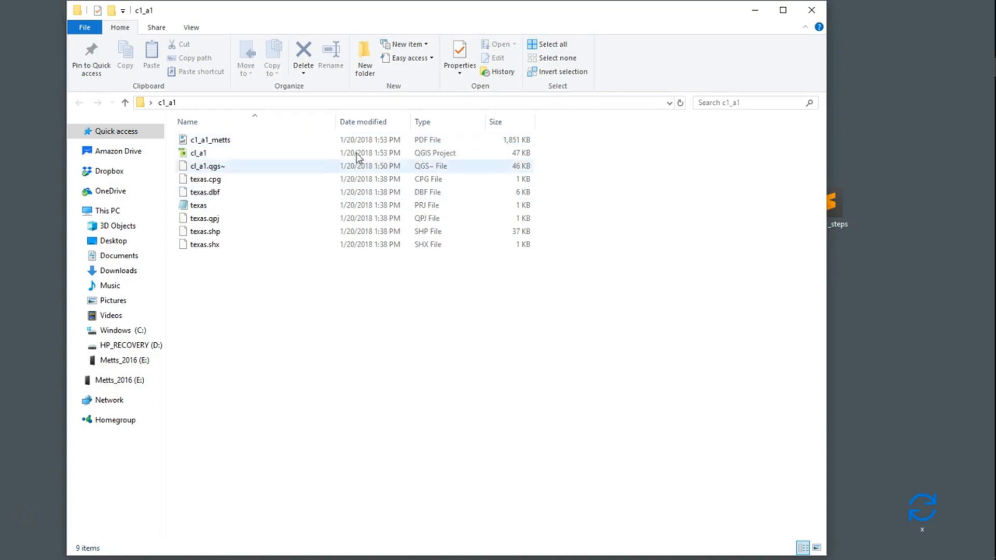
{"action": "double_click", "coordinate": [222, 141]}
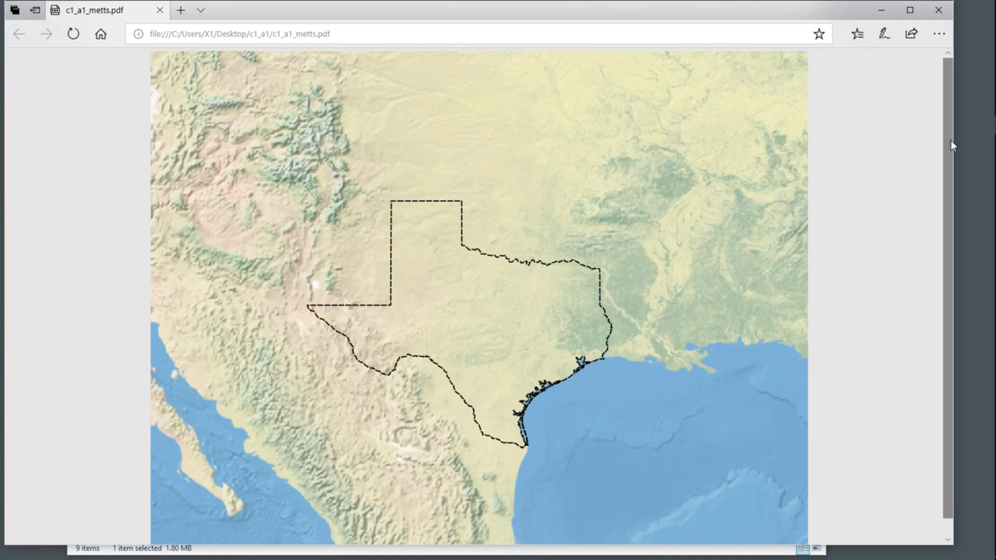
{"action": "left_click", "coordinate": [936, 10]}
{"action": "left_click", "coordinate": [814, 12]}
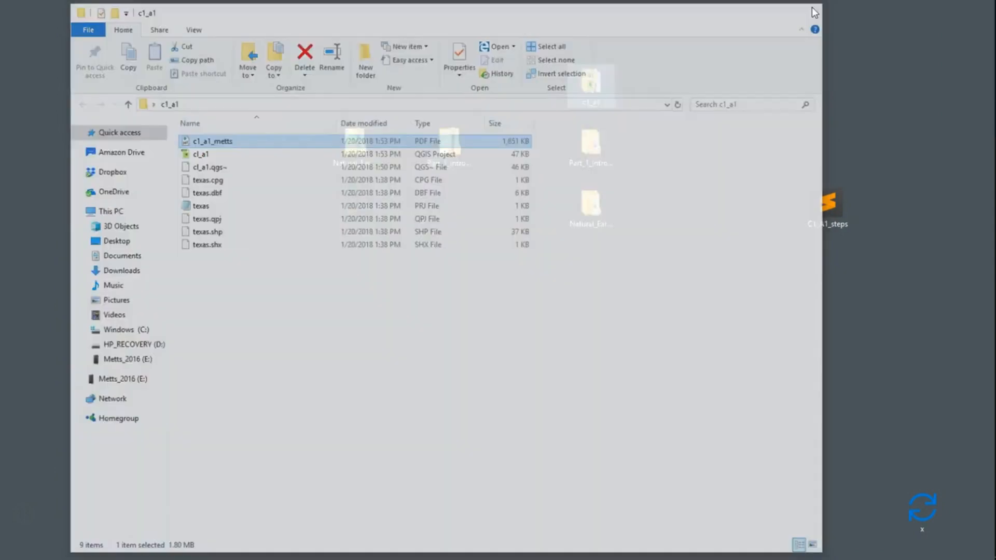
Step: Switch back to the main QGIS window and examine which panels and toolbars can be shown
{"action": "mouse_move", "coordinate": [977, 397]}
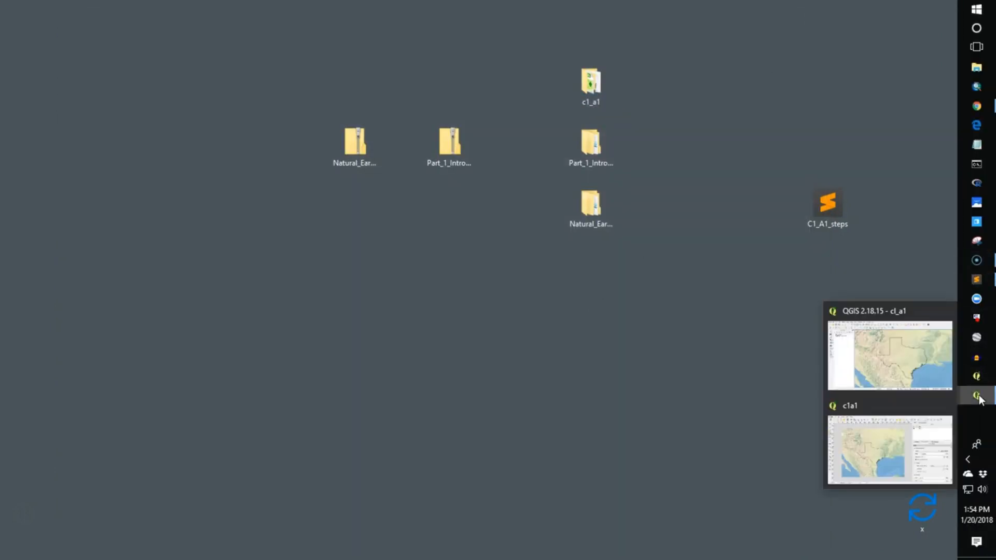
{"action": "left_click", "coordinate": [908, 363]}
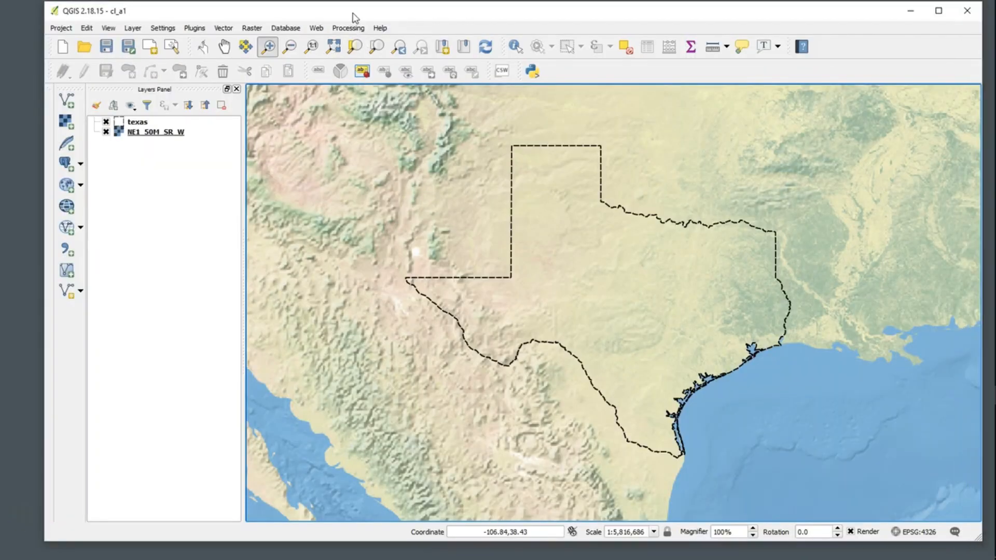
{"action": "left_click_drag", "start_coordinate": [355, 18], "coordinate": [334, 23]}
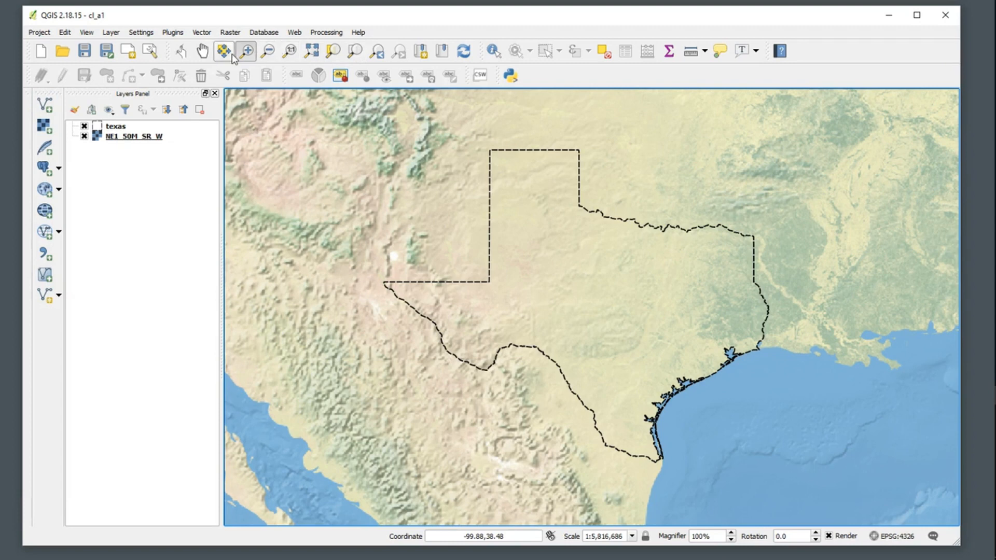
{"action": "left_click", "coordinate": [86, 32]}
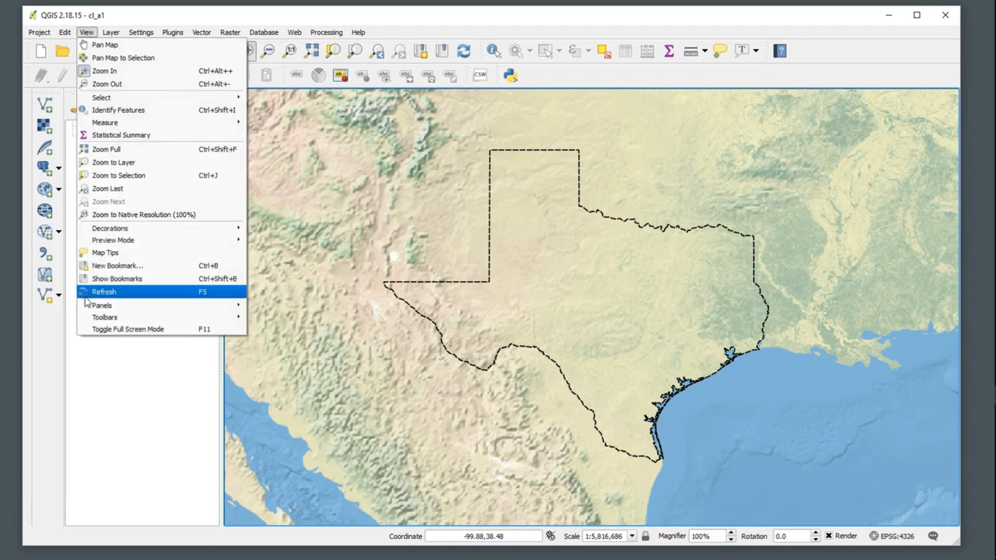
{"action": "mouse_move", "coordinate": [92, 311]}
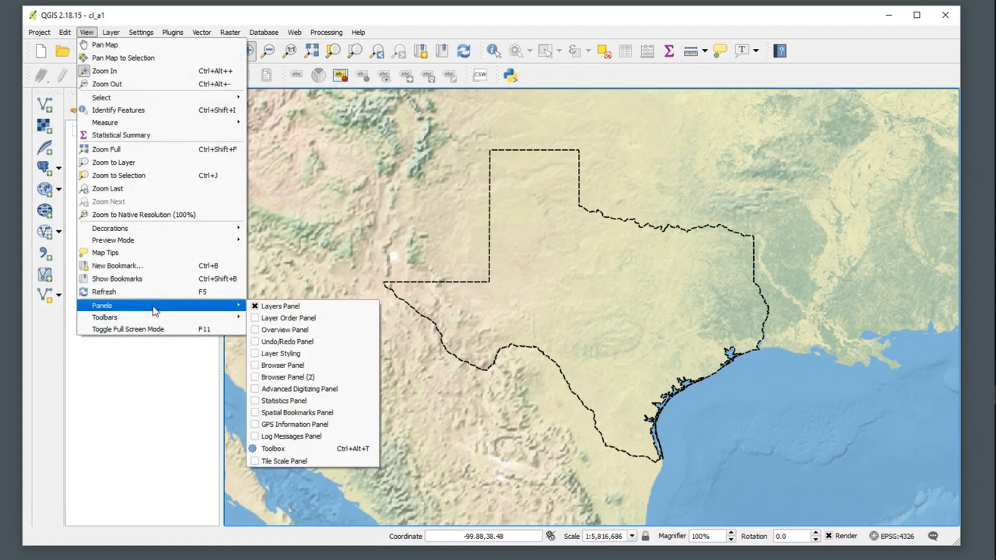
{"action": "mouse_move", "coordinate": [149, 318]}
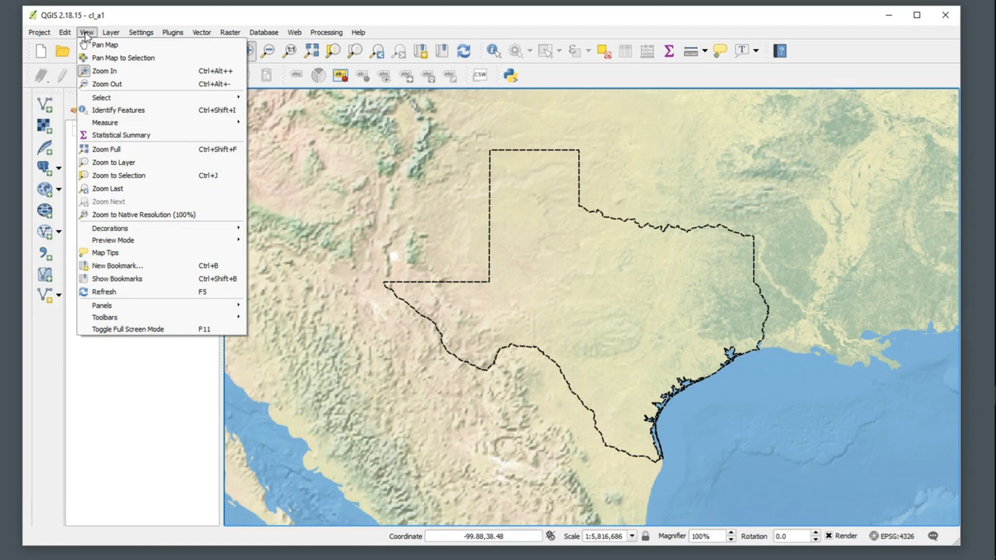
{"action": "left_click", "coordinate": [893, 18]}
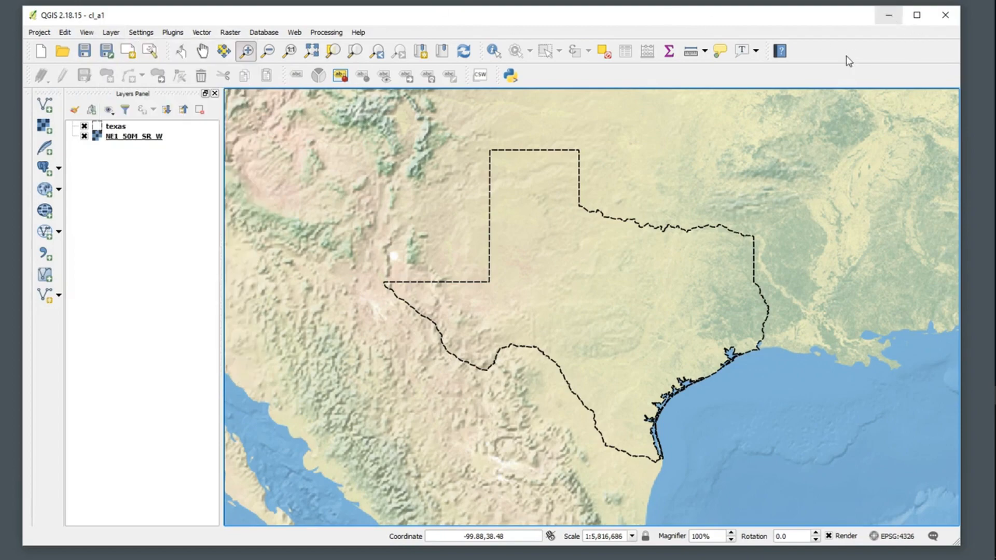
Step: Minimize QGIS and browse the Part_1_Introduction_to_Geospatial_Technology folder to Exercise 1 Data and its hilloah subfolder
{"action": "left_click", "coordinate": [893, 15]}
{"action": "double_click", "coordinate": [591, 149]}
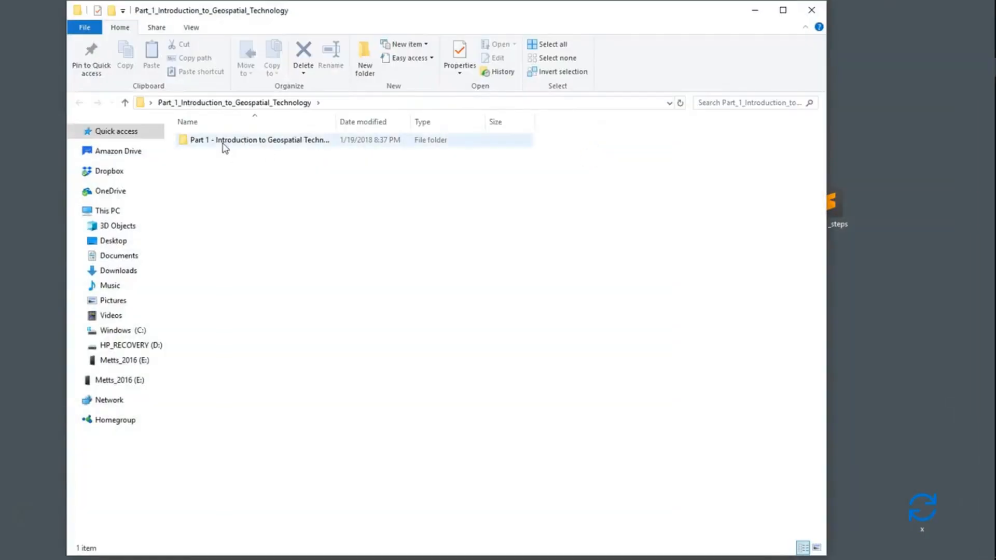
{"action": "double_click", "coordinate": [223, 139]}
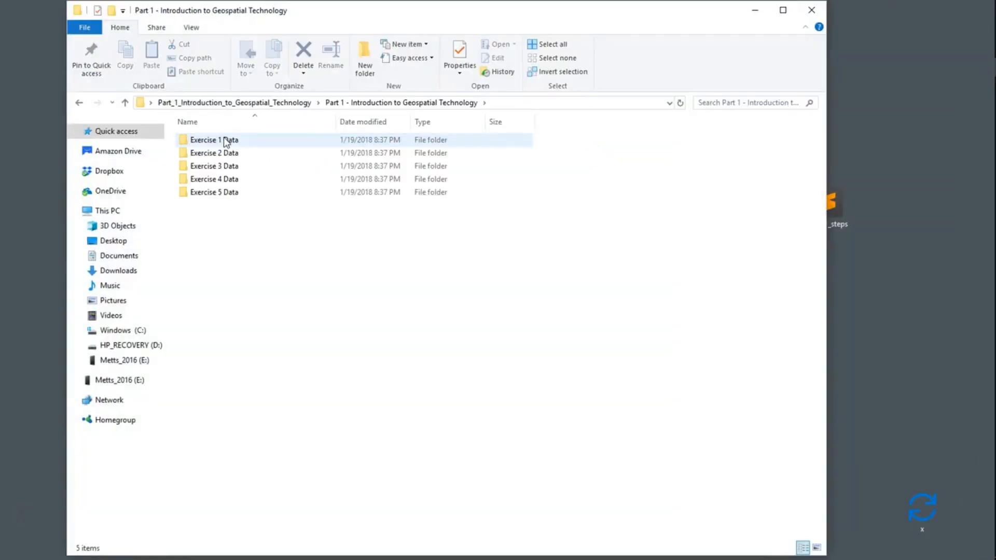
{"action": "double_click", "coordinate": [223, 139]}
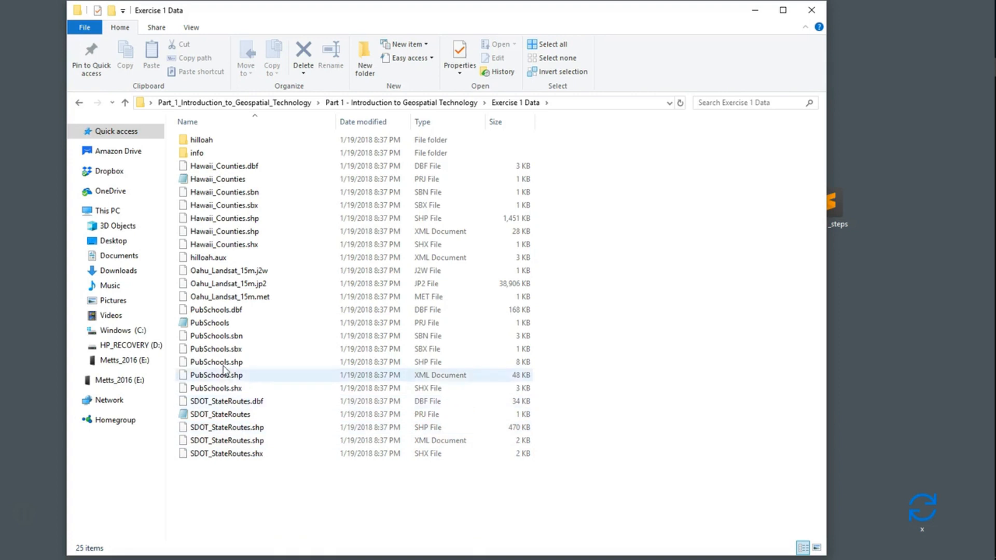
{"action": "left_click", "coordinate": [258, 285]}
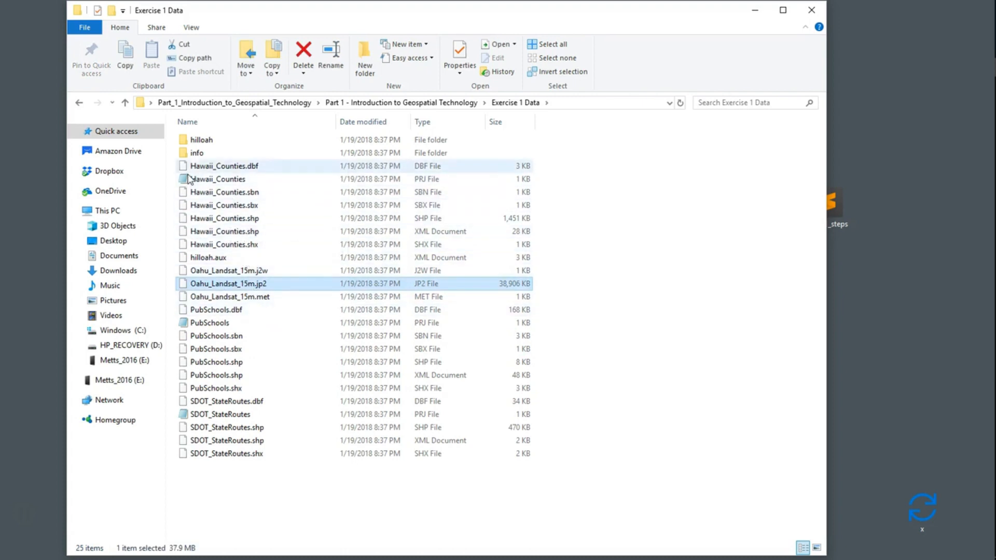
{"action": "double_click", "coordinate": [207, 141]}
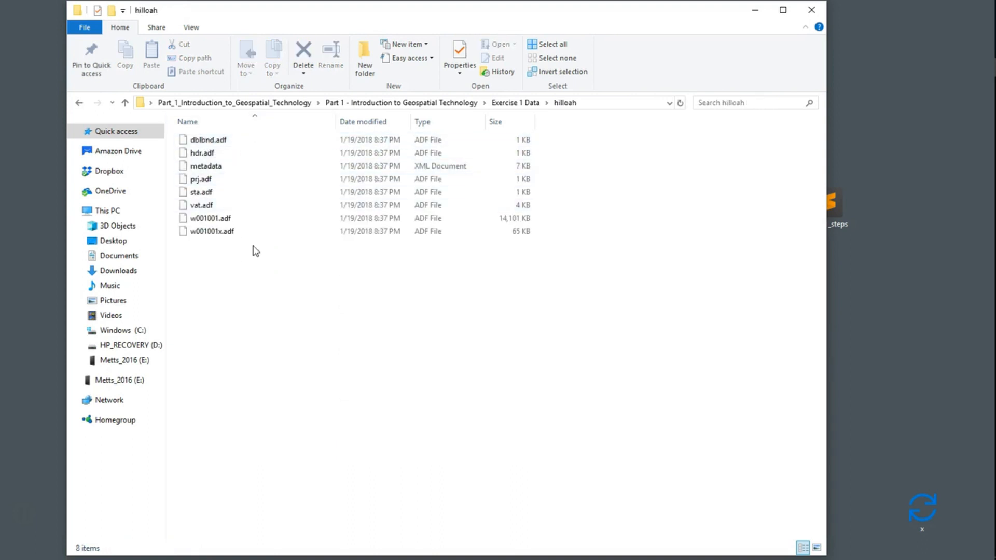